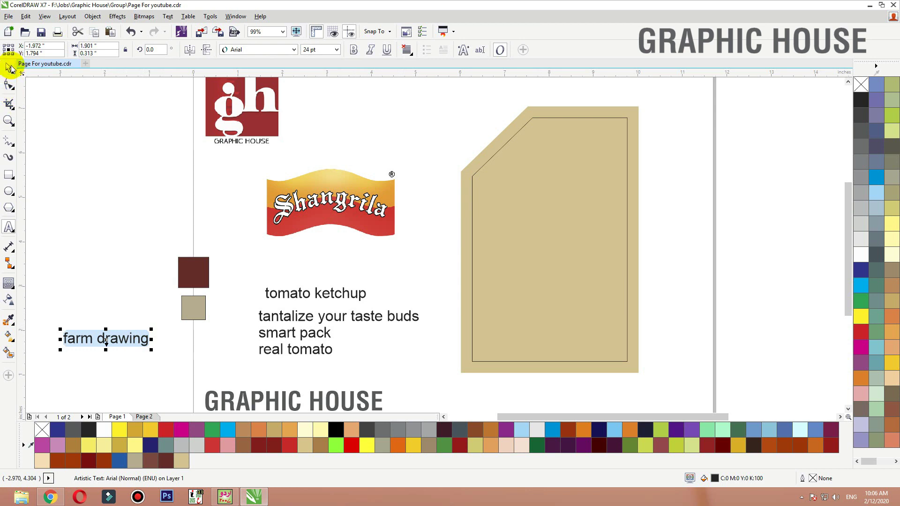
Finish editing the "farm drawing" text, shift it slightly, and move the Shangrila logo down closer to the product texts.
{"action": "left_click", "coordinate": [8, 67]}
{"action": "left_click", "coordinate": [96, 186]}
{"action": "left_click_drag", "start_coordinate": [119, 339], "coordinate": [135, 343]}
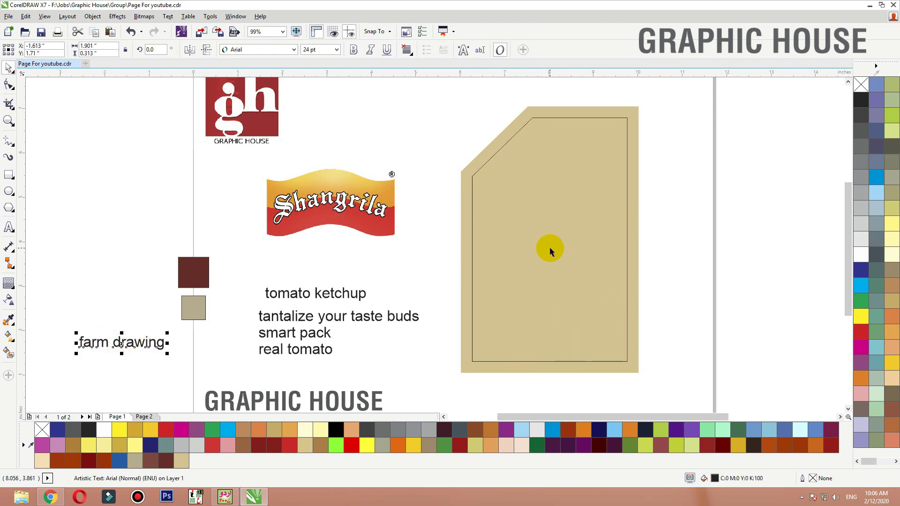
{"action": "left_click_drag", "start_coordinate": [387, 239], "coordinate": [377, 250]}
{"action": "left_click", "coordinate": [421, 149]}
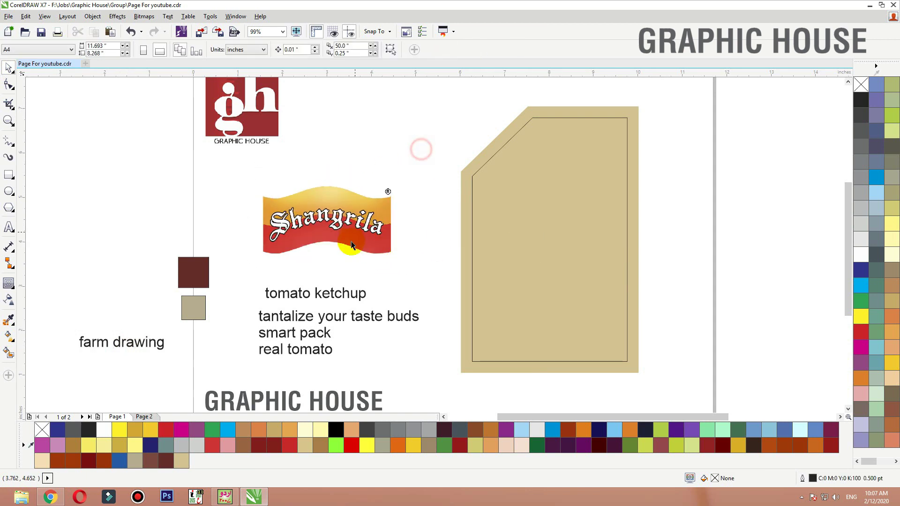
Move the two colour swatches up beside the Shangrila logo and reposition the "farm drawing" text outside the page.
{"action": "scroll", "coordinate": [353, 243], "scroll_direction": "down", "scroll_amount": 1}
{"action": "key", "text": "F2"}
{"action": "left_click_drag", "start_coordinate": [570, 127], "coordinate": [192, 329]}
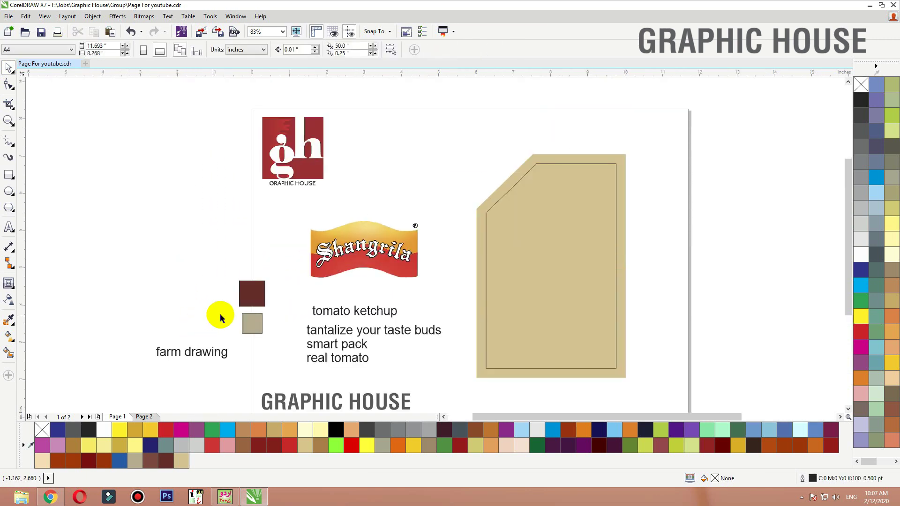
{"action": "left_click", "coordinate": [253, 325]}
{"action": "left_click_drag", "start_coordinate": [281, 271], "coordinate": [210, 370]}
{"action": "left_click_drag", "start_coordinate": [254, 311], "coordinate": [267, 279]}
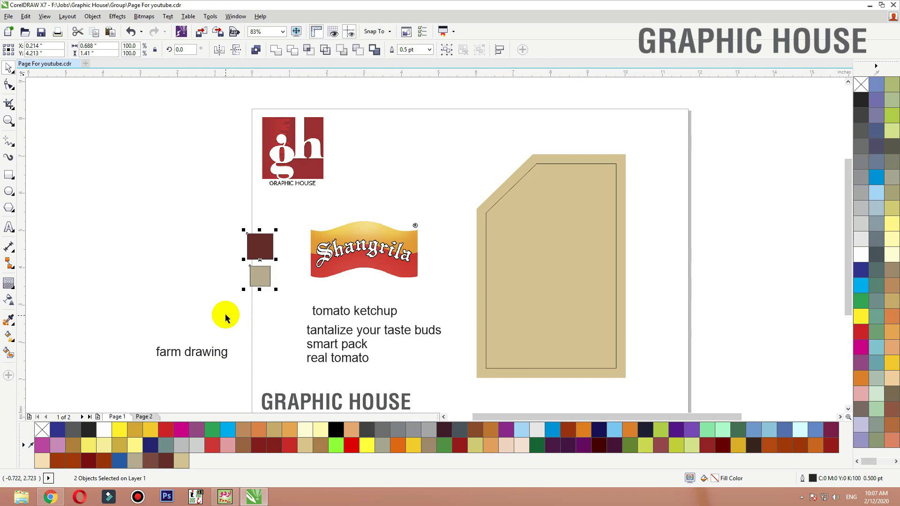
{"action": "left_click_drag", "start_coordinate": [207, 351], "coordinate": [226, 351]}
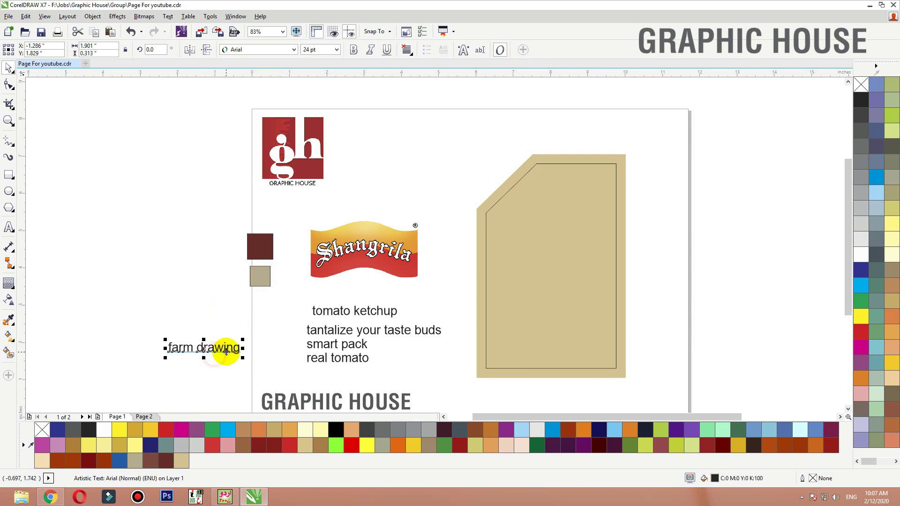
{"action": "left_click", "coordinate": [206, 332]}
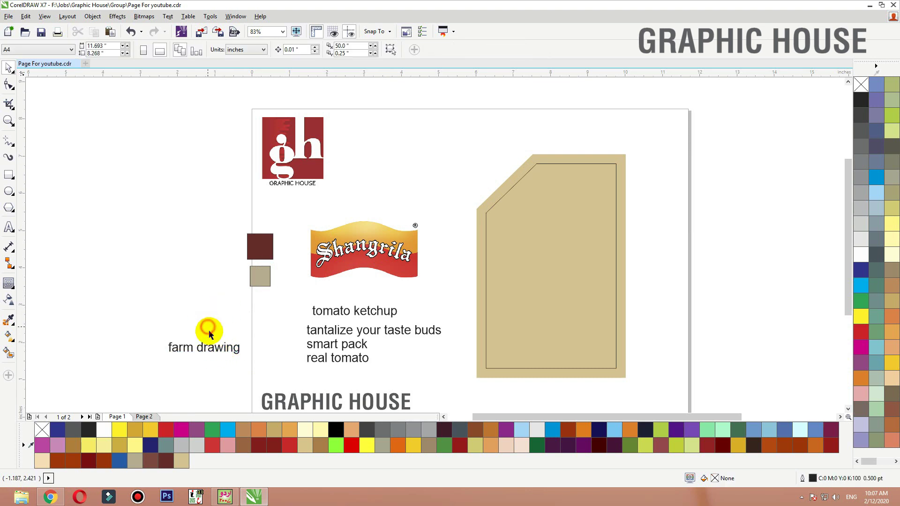
{"action": "left_click_drag", "start_coordinate": [201, 347], "coordinate": [181, 351]}
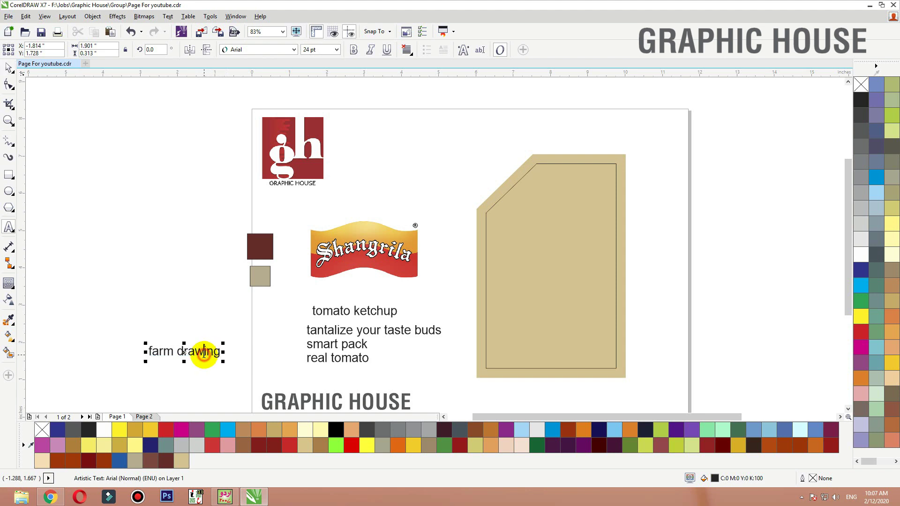
Copy the "farm drawing" text and use it for a Google Images search in Chrome.
{"action": "left_click", "coordinate": [204, 351]}
{"action": "key", "text": "shift+Home"}
{"action": "right_click", "coordinate": [205, 355]}
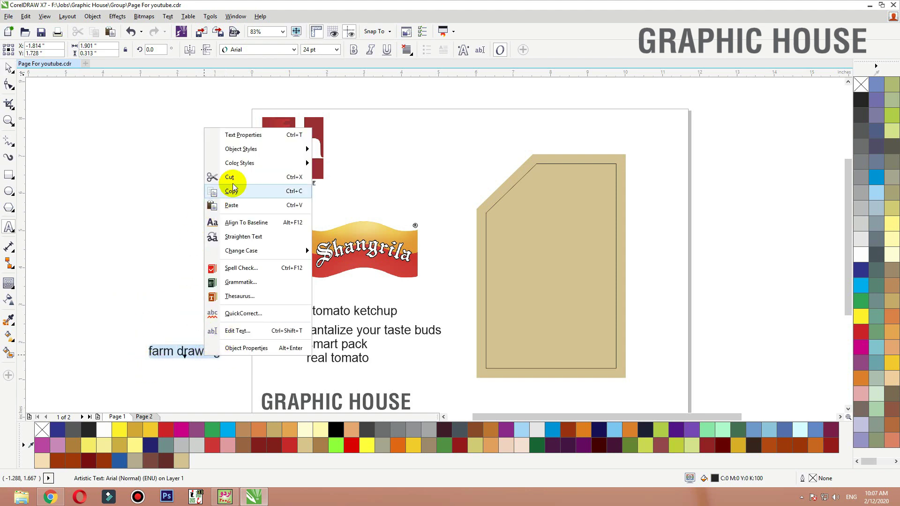
{"action": "left_click", "coordinate": [233, 190]}
{"action": "left_click", "coordinate": [50, 497]}
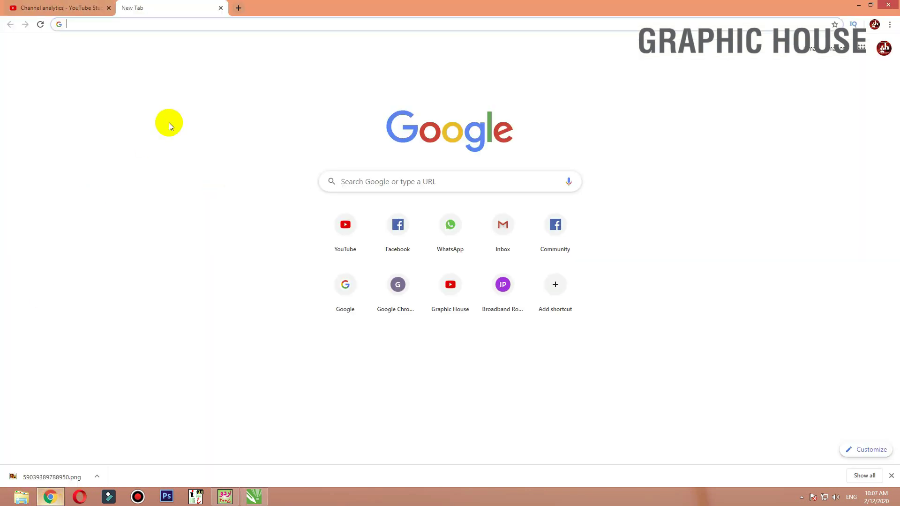
{"action": "key", "text": "ctrl+v"}
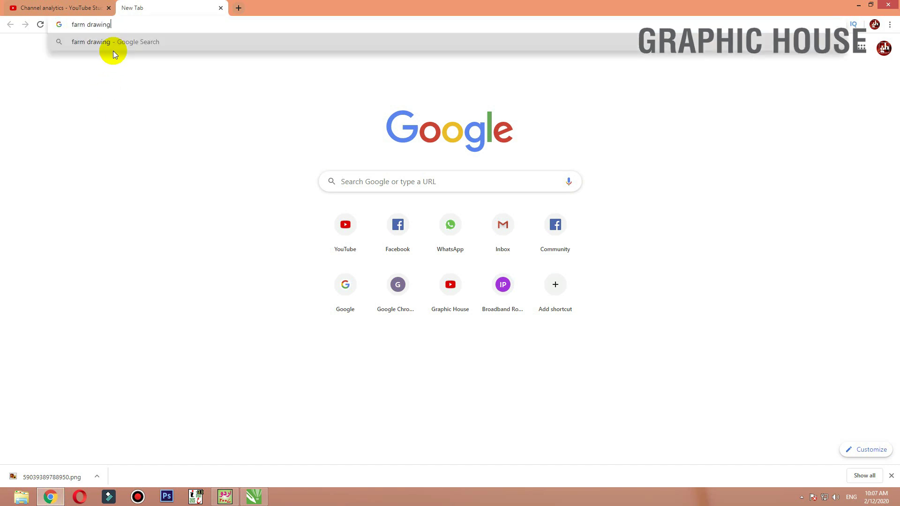
{"action": "key", "text": "Return"}
{"action": "left_click", "coordinate": [117, 81]}
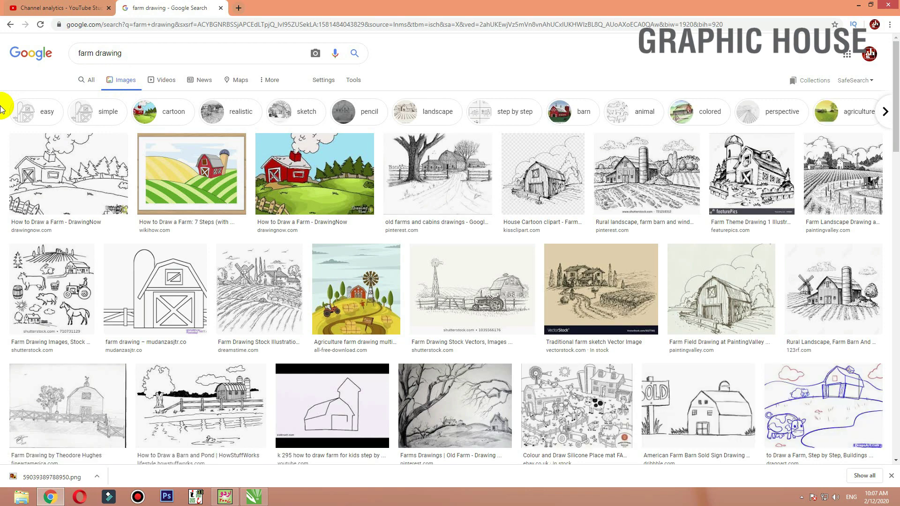
Browse the image results, open the Dreamstime farm sketch with windmill and ploughed fields, and copy the image.
{"action": "scroll", "coordinate": [1, 108], "scroll_direction": "down", "scroll_amount": 5}
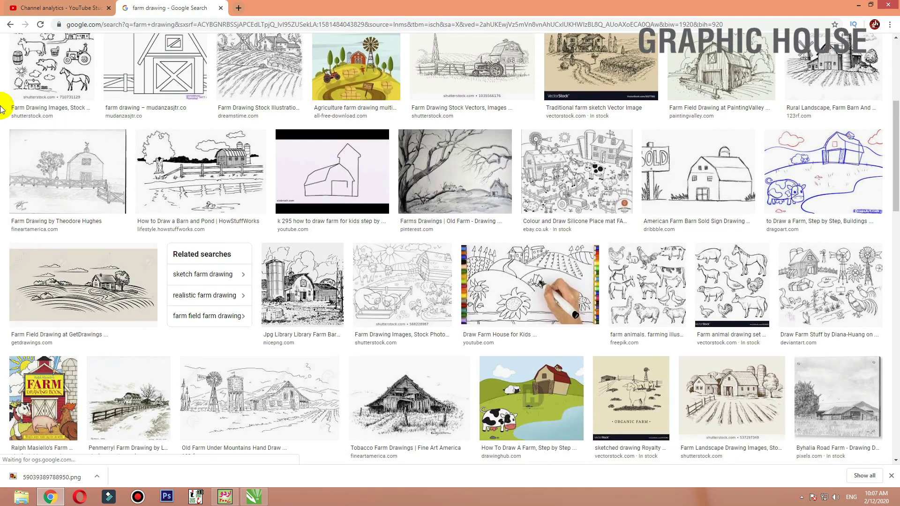
{"action": "scroll", "coordinate": [2, 109], "scroll_direction": "up", "scroll_amount": 2}
{"action": "scroll", "coordinate": [4, 110], "scroll_direction": "down", "scroll_amount": 4}
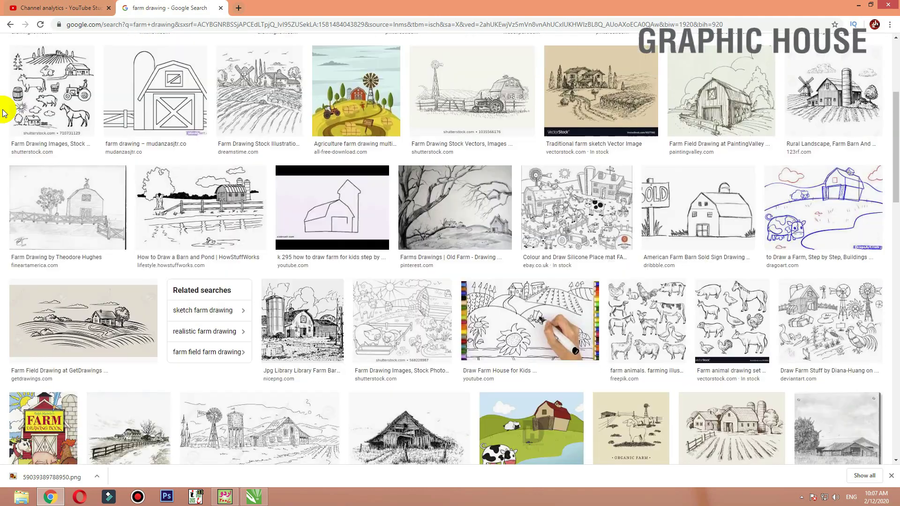
{"action": "scroll", "coordinate": [5, 112], "scroll_direction": "up", "scroll_amount": 7}
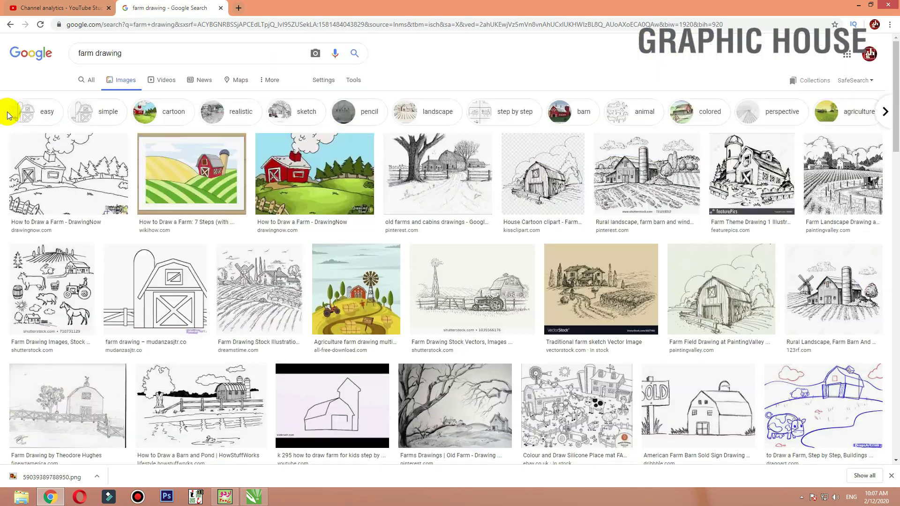
{"action": "left_click", "coordinate": [260, 288]}
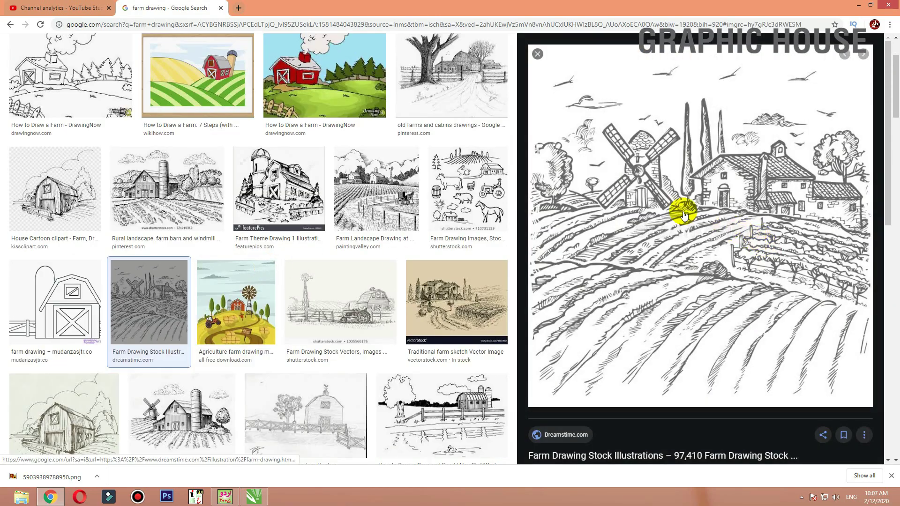
{"action": "right_click", "coordinate": [683, 214]}
{"action": "left_click", "coordinate": [721, 307]}
Switch to CorelDRAW, paste the farm sketch, scale it down proportionally and move it towards the pouch shape.
{"action": "key", "text": "alt+Tab"}
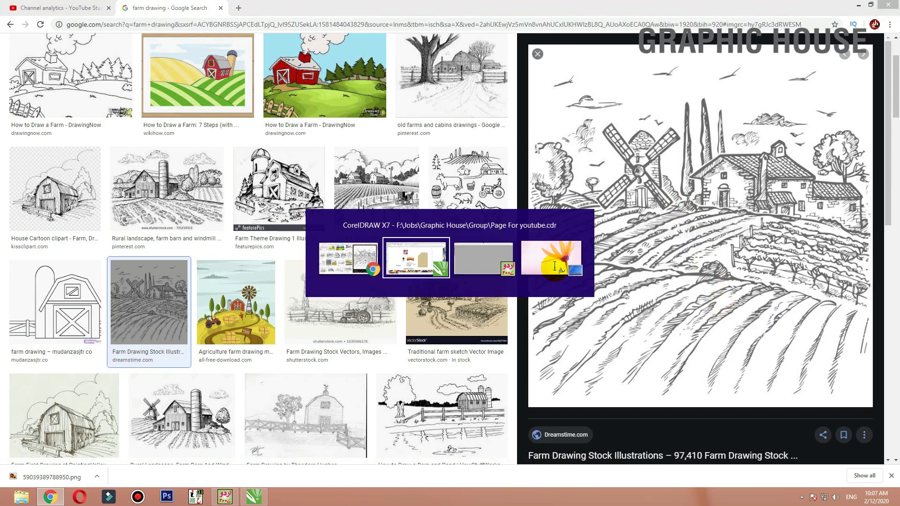
{"action": "left_click", "coordinate": [150, 191]}
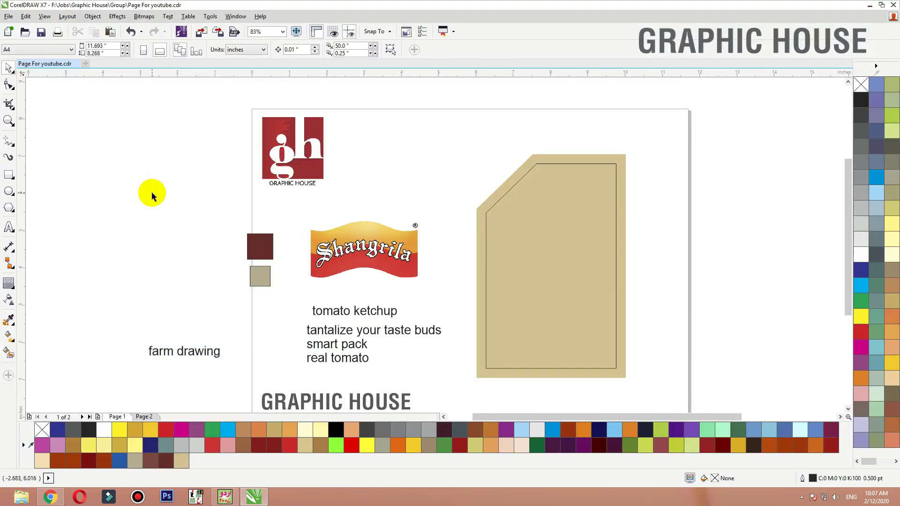
{"action": "key", "text": "ctrl+v"}
{"action": "scroll", "coordinate": [649, 159], "scroll_direction": "down", "scroll_amount": 1}
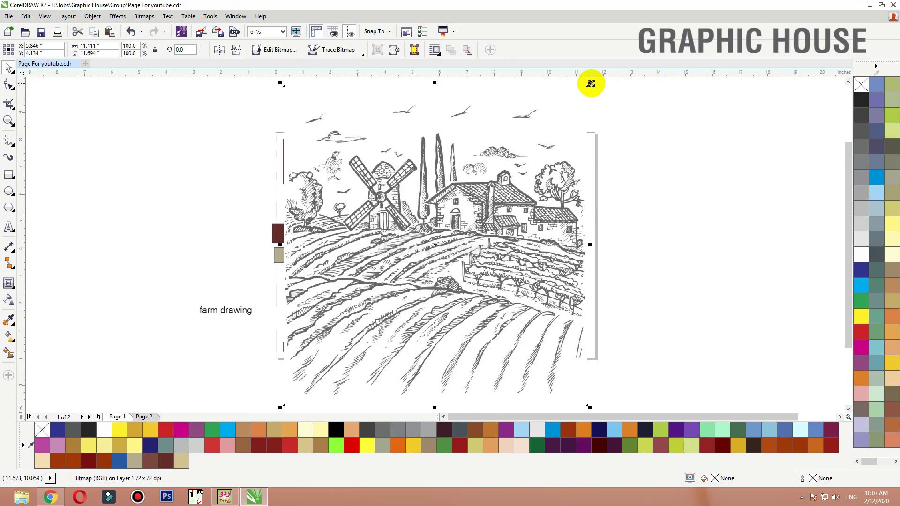
{"action": "left_click_drag", "start_coordinate": [591, 84], "coordinate": [474, 206]}
{"action": "left_click_drag", "start_coordinate": [451, 241], "coordinate": [501, 249]}
Align the farm sketch with the pouch shape and resize it to the pouch's width, about 4.03 by 4.25 inches.
{"action": "key", "text": "F2"}
{"action": "left_click_drag", "start_coordinate": [658, 176], "coordinate": [379, 310]}
{"action": "left_click_drag", "start_coordinate": [415, 213], "coordinate": [401, 245]}
{"action": "left_click_drag", "start_coordinate": [437, 176], "coordinate": [511, 108]}
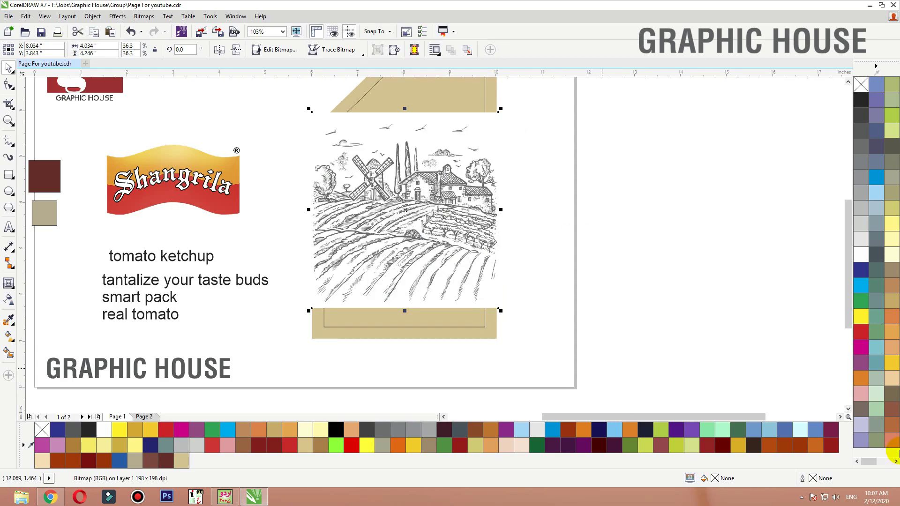
Give the farm sketch a uniform transparency of 70 in Multiply mode, after trying the Add, Subtract and Difference merge modes.
{"action": "left_click", "coordinate": [8, 302]}
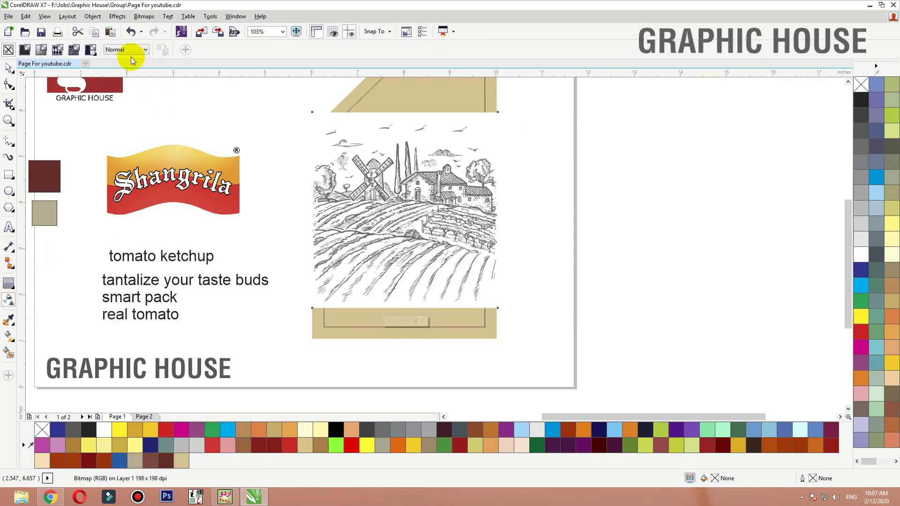
{"action": "left_click", "coordinate": [129, 49]}
{"action": "left_click", "coordinate": [125, 69]}
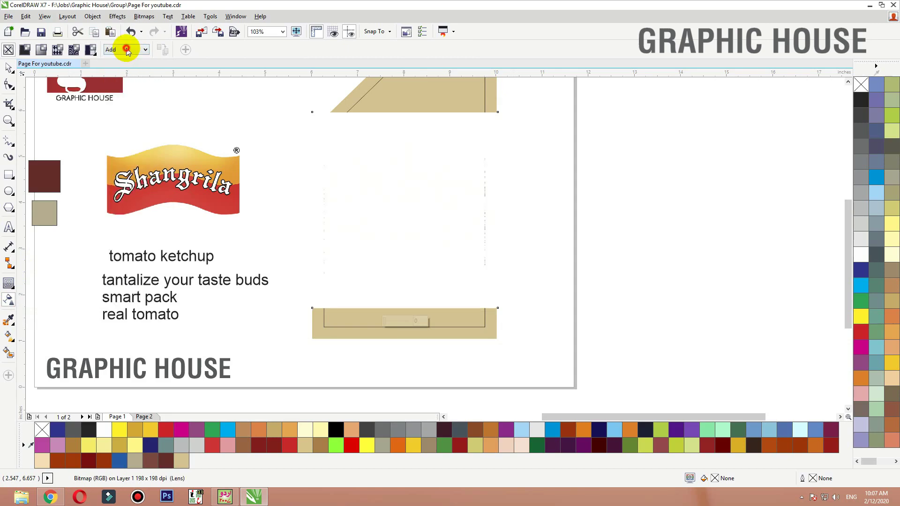
{"action": "left_click", "coordinate": [125, 50]}
{"action": "left_click", "coordinate": [120, 79]}
{"action": "left_click", "coordinate": [125, 49]}
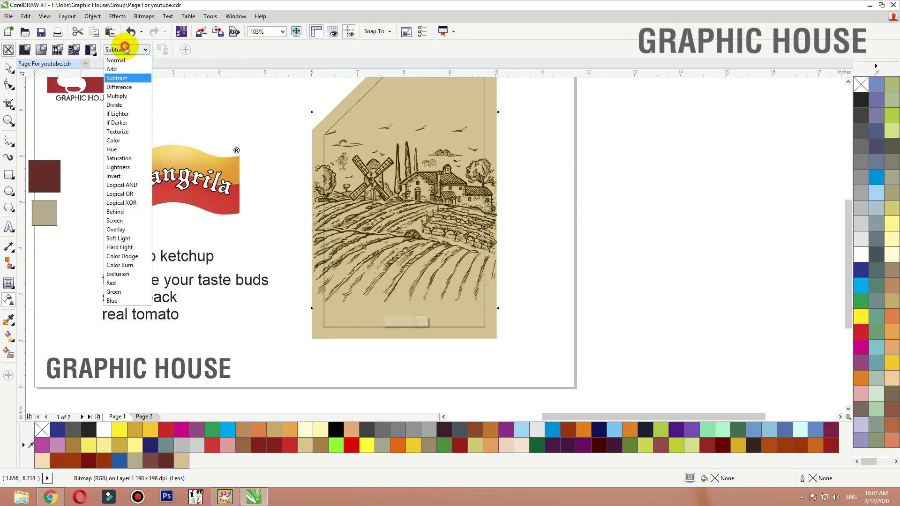
{"action": "left_click", "coordinate": [126, 87]}
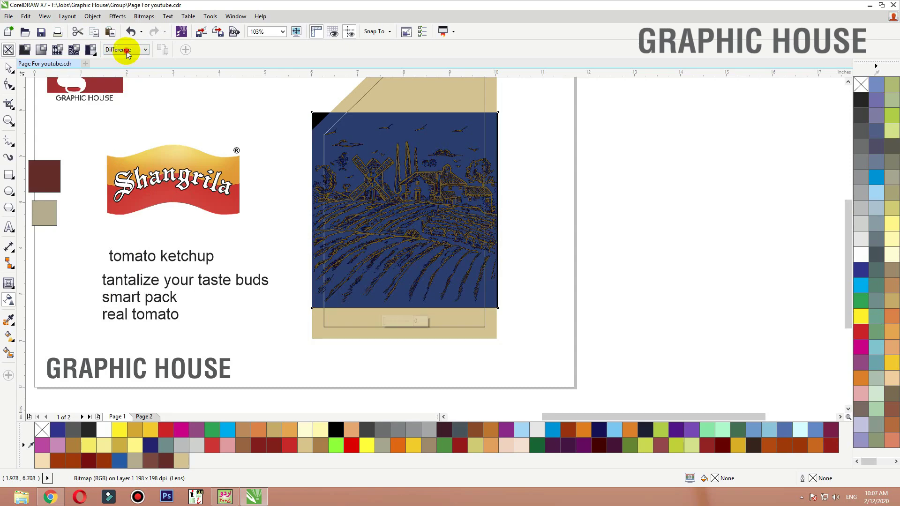
{"action": "left_click", "coordinate": [127, 49]}
{"action": "left_click", "coordinate": [129, 96]}
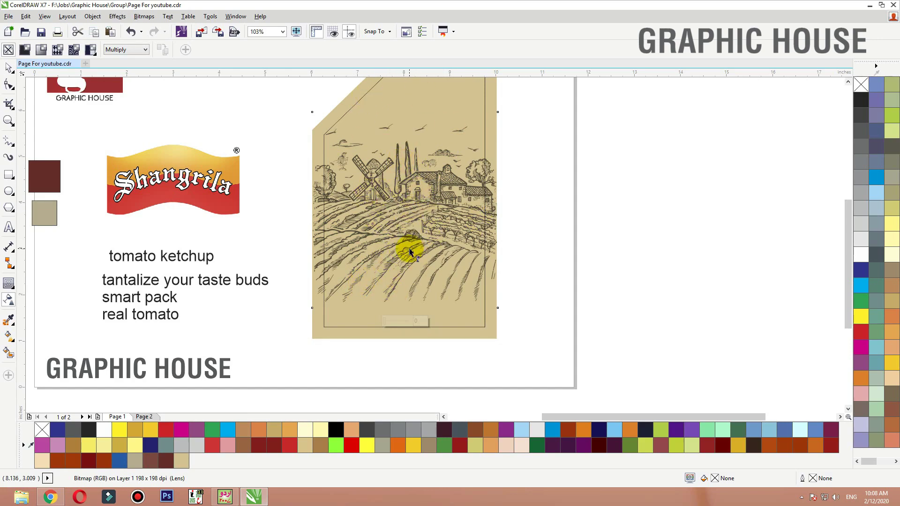
{"action": "left_click", "coordinate": [25, 51]}
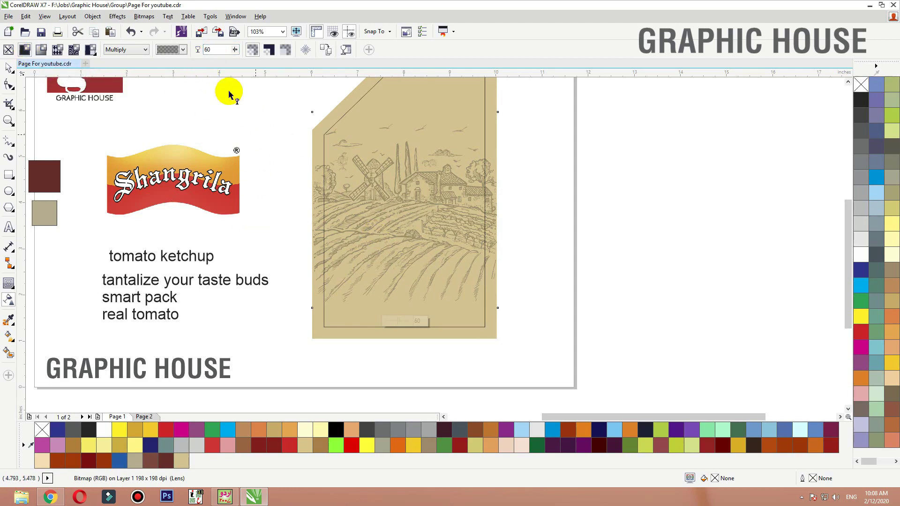
{"action": "double_click", "coordinate": [217, 50]}
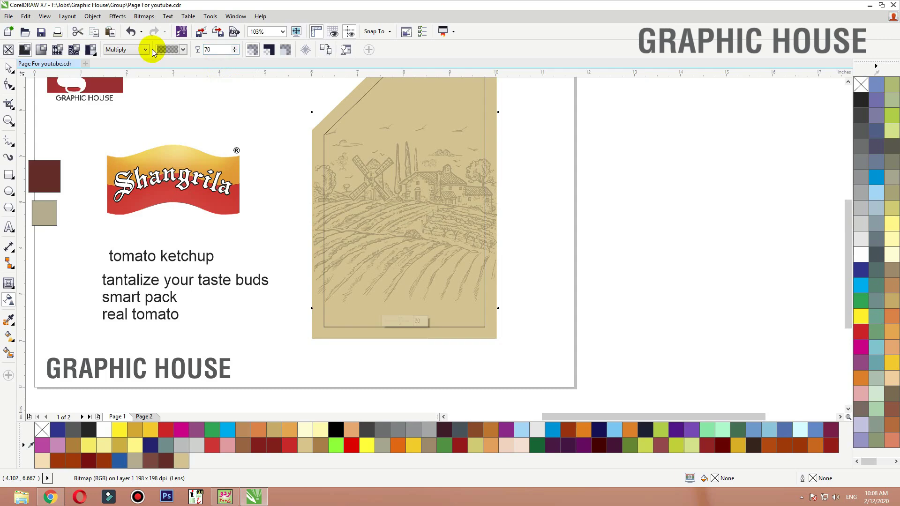
Nudge the farm sketch up slightly and PowerClip it inside the beige pouch shape.
{"action": "left_click", "coordinate": [9, 67]}
{"action": "left_click_drag", "start_coordinate": [424, 215], "coordinate": [423, 209]}
{"action": "right_click", "coordinate": [432, 205]}
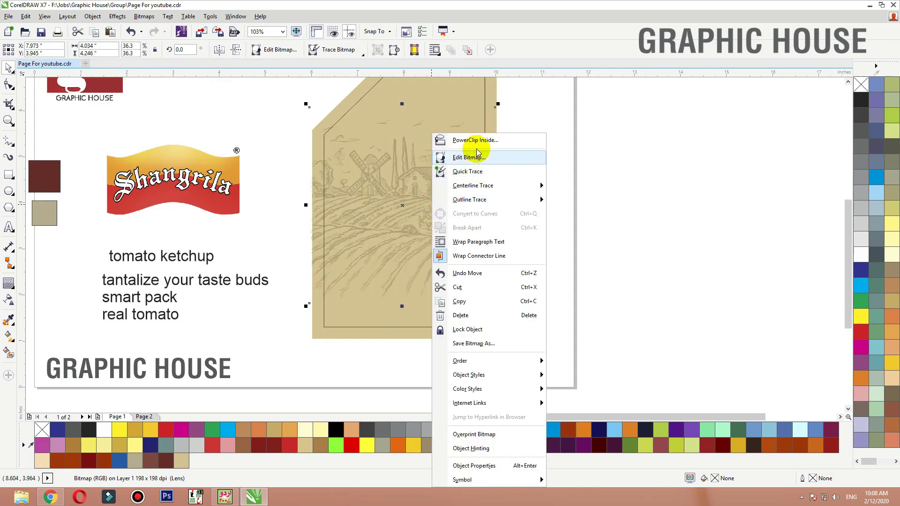
{"action": "left_click", "coordinate": [475, 143]}
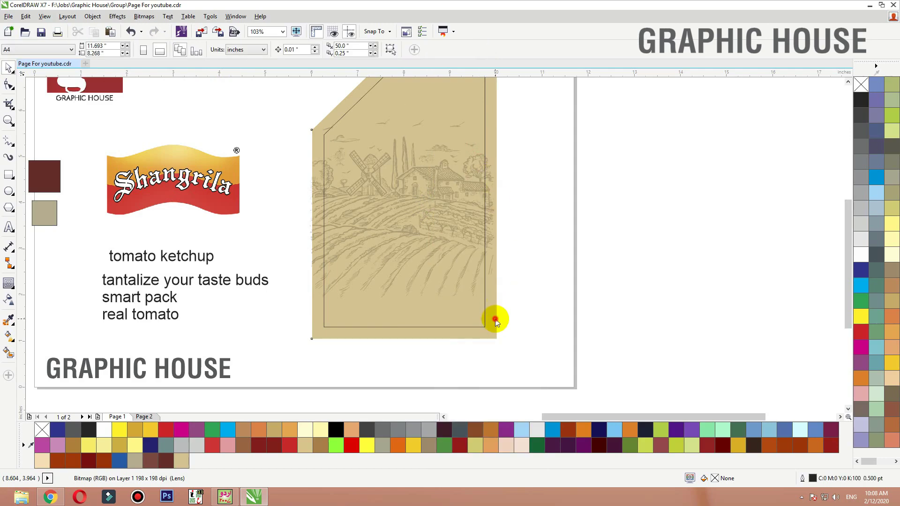
{"action": "left_click_drag", "start_coordinate": [496, 321], "coordinate": [584, 322]}
{"action": "key", "text": "ctrl+z"}
{"action": "key", "text": "Escape"}
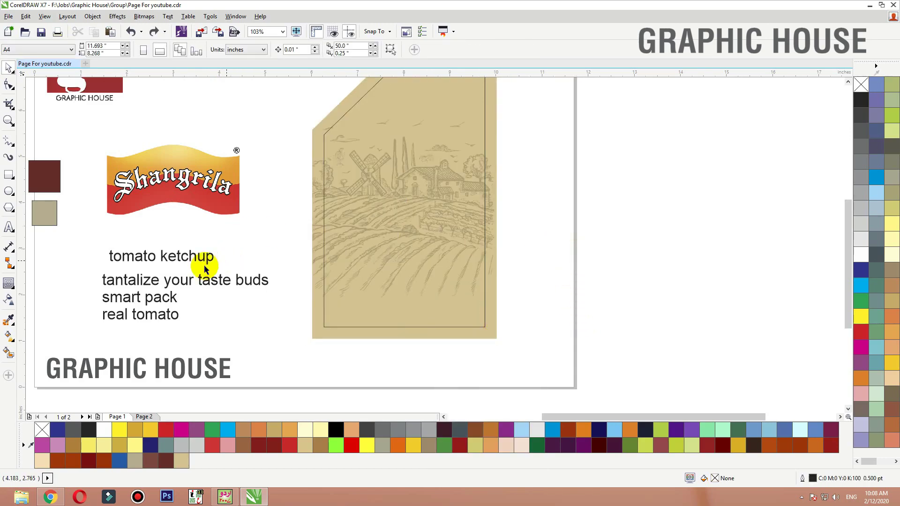
Shift the "tomato ketchup" text and place the Shangrila logo on the pouch's upper part, scaled to about 75.2 %.
{"action": "left_click_drag", "start_coordinate": [205, 268], "coordinate": [256, 256]}
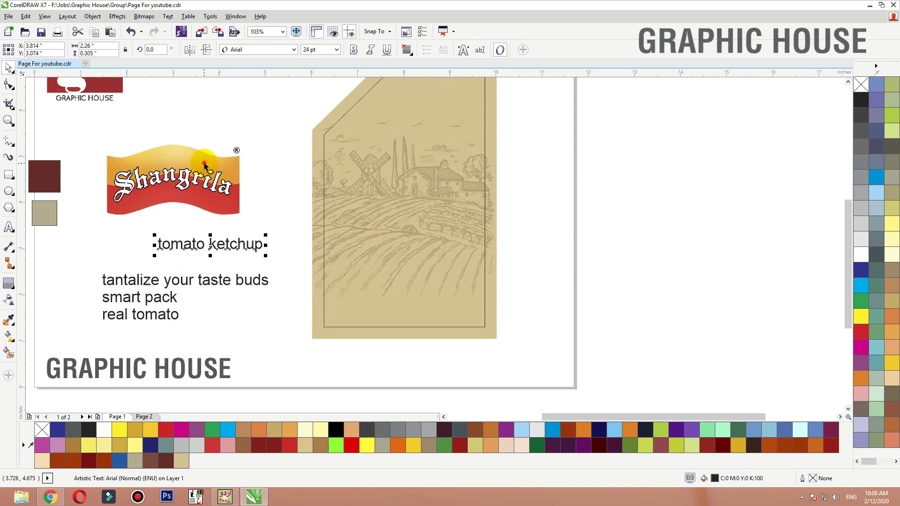
{"action": "left_click", "coordinate": [446, 121]}
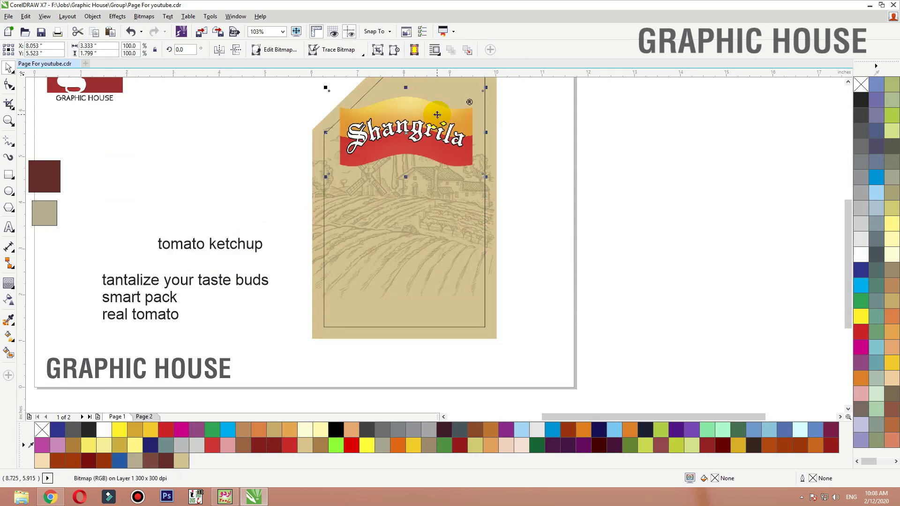
{"action": "scroll", "coordinate": [510, 174], "scroll_direction": "up", "scroll_amount": 3}
{"action": "scroll", "coordinate": [515, 173], "scroll_direction": "down", "scroll_amount": 2}
{"action": "left_click_drag", "start_coordinate": [623, 127], "coordinate": [584, 147]}
{"action": "mouse_move", "coordinate": [499, 182]}
{"action": "left_mouse_down"}
{"action": "mouse_move", "coordinate": [499, 212]}
{"action": "mouse_move", "coordinate": [498, 195]}
{"action": "left_mouse_up"}
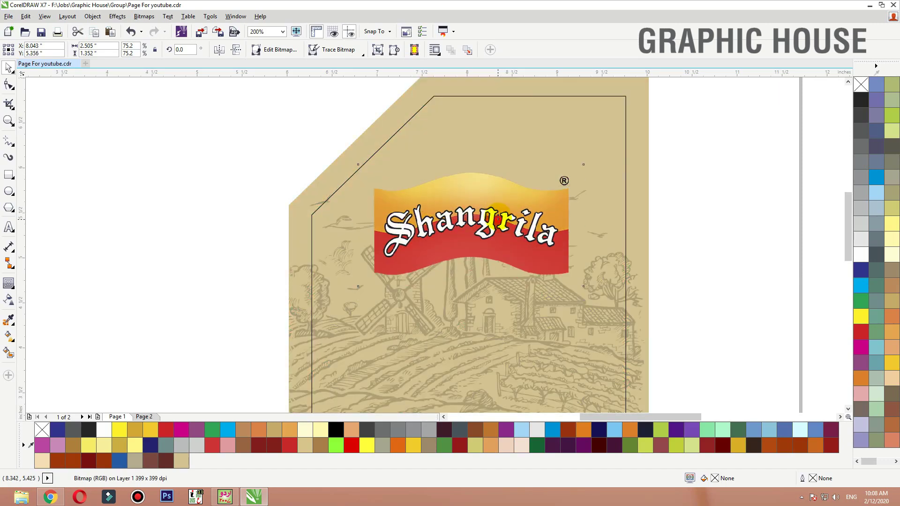
{"action": "left_click", "coordinate": [643, 218]}
{"action": "left_click", "coordinate": [687, 206]}
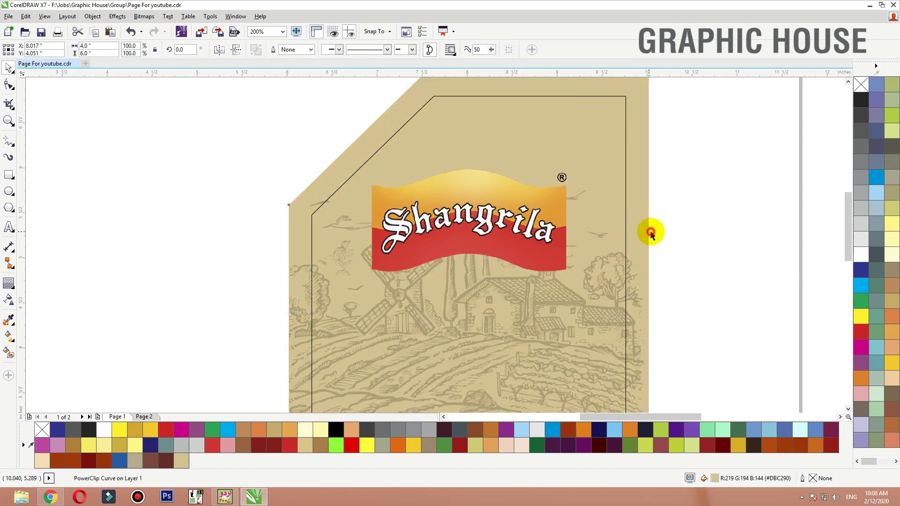
Draw a rectangle about 3.67 by 0.71 inches across the pouch's top edge.
{"action": "scroll", "coordinate": [703, 193], "scroll_direction": "down", "scroll_amount": 2}
{"action": "scroll", "coordinate": [553, 304], "scroll_direction": "up", "scroll_amount": 1}
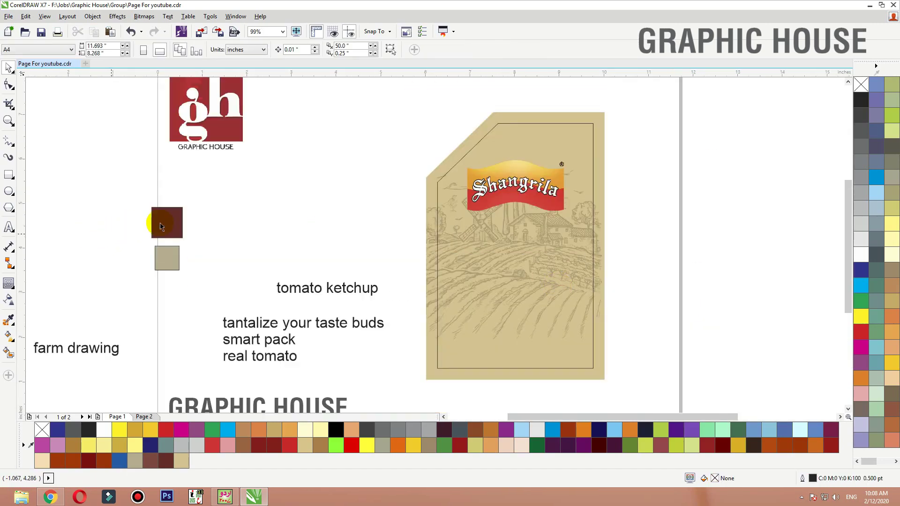
{"action": "left_click", "coordinate": [10, 180]}
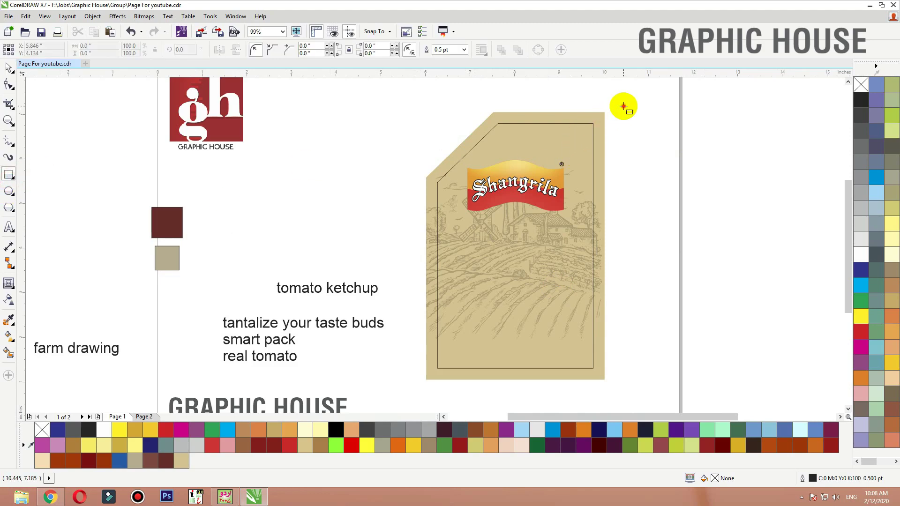
{"action": "left_click_drag", "start_coordinate": [624, 105], "coordinate": [460, 138]}
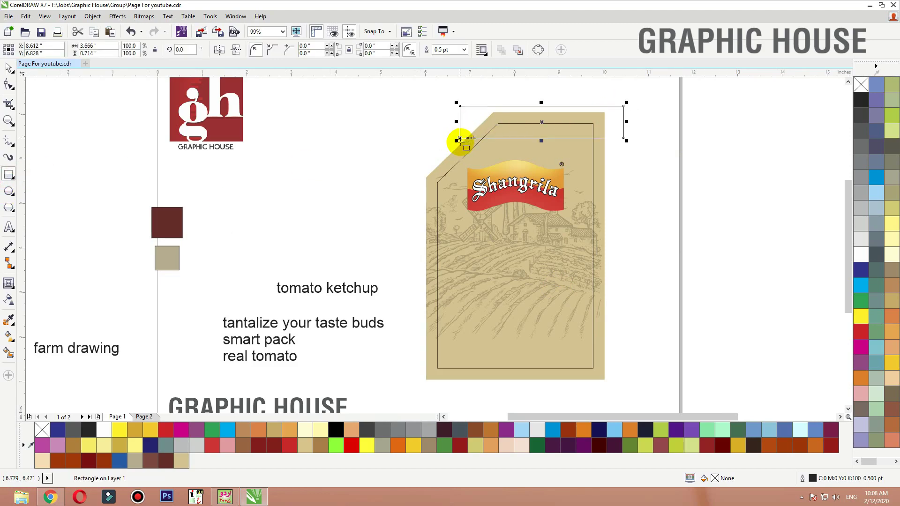
{"action": "left_click", "coordinate": [8, 68]}
Fill the rectangle with dark red, C0 M100 Y100 K60, and remove its outline.
{"action": "left_click", "coordinate": [861, 334]}
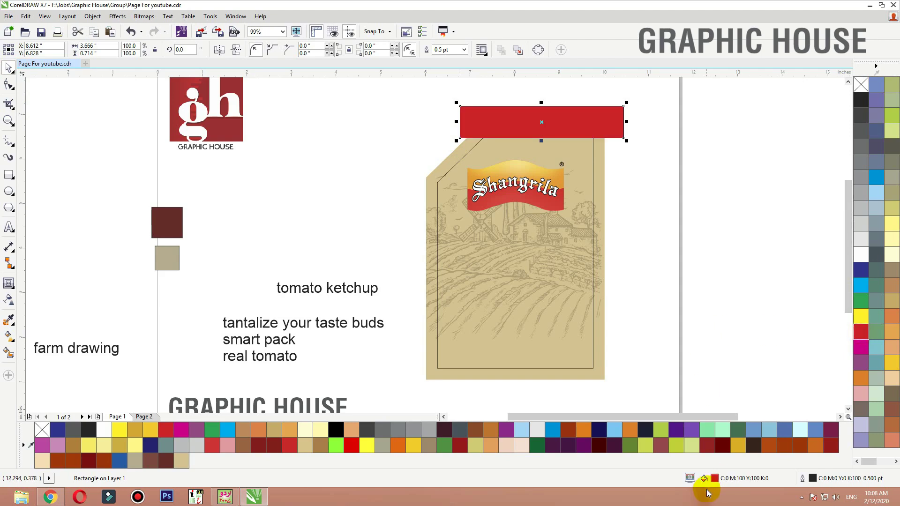
{"action": "double_click", "coordinate": [714, 480]}
{"action": "left_click", "coordinate": [815, 123]}
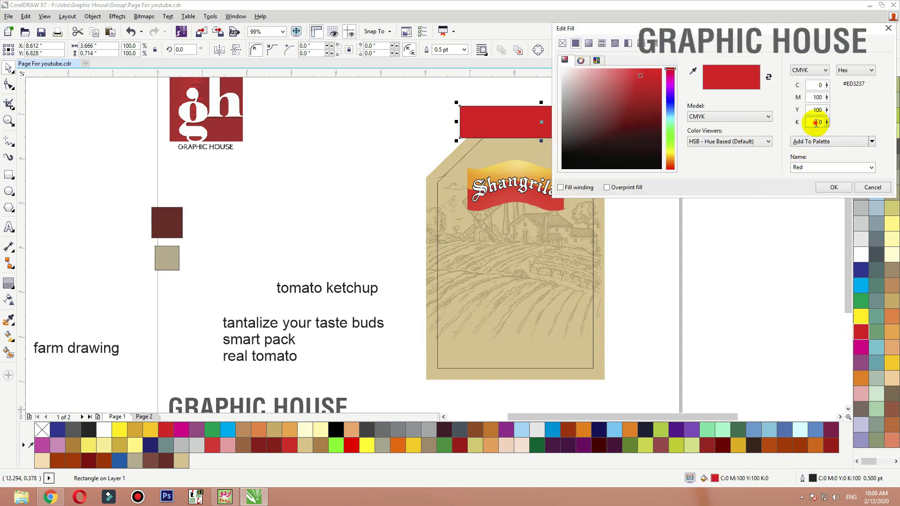
{"action": "type", "text": "60"}
{"action": "key", "text": "Tab"}
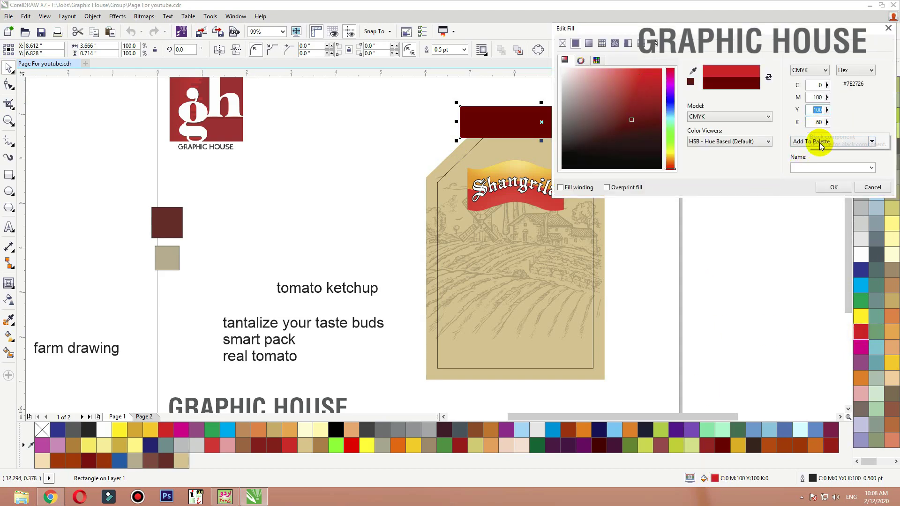
{"action": "left_click", "coordinate": [830, 187]}
Convert the dark red rectangle to curves and make its bottom edge a curved segment.
{"action": "left_click_drag", "start_coordinate": [697, 95], "coordinate": [393, 225]}
{"action": "left_click", "coordinate": [464, 159]}
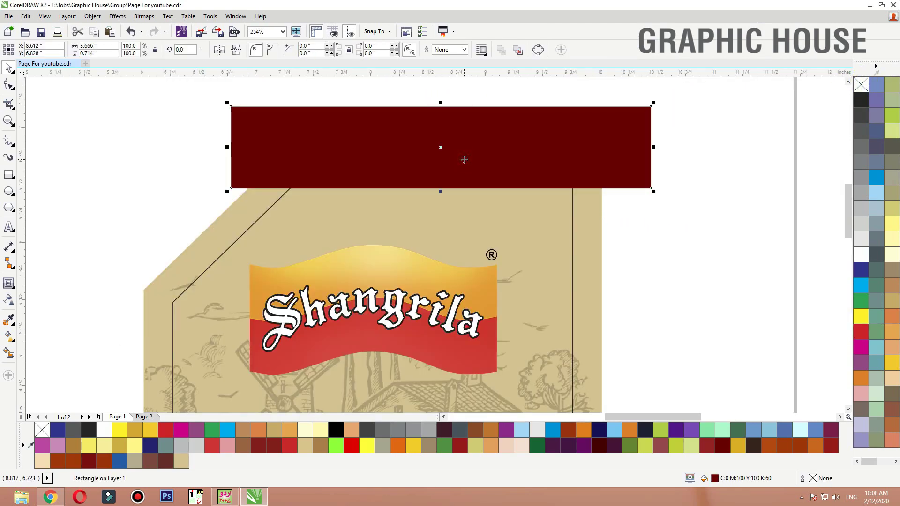
{"action": "left_click", "coordinate": [537, 50]}
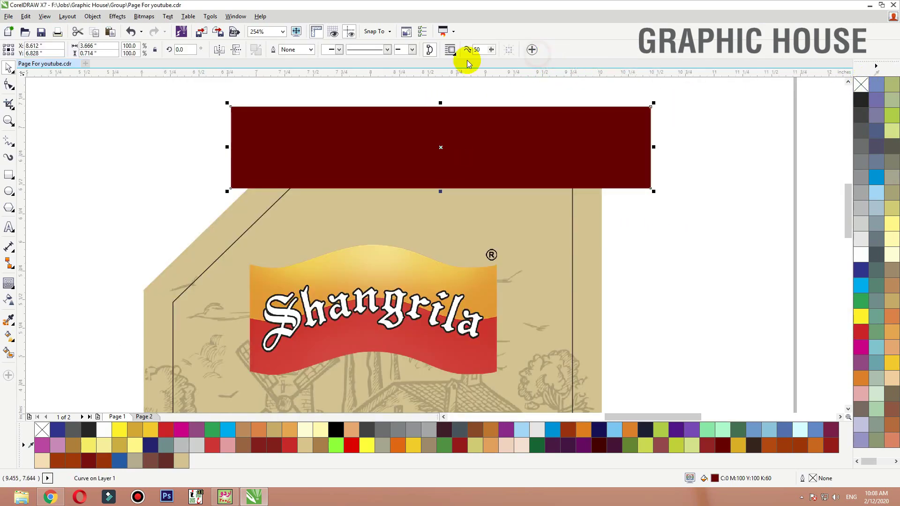
{"action": "left_click", "coordinate": [10, 85]}
{"action": "left_click_drag", "start_coordinate": [361, 212], "coordinate": [663, 222]}
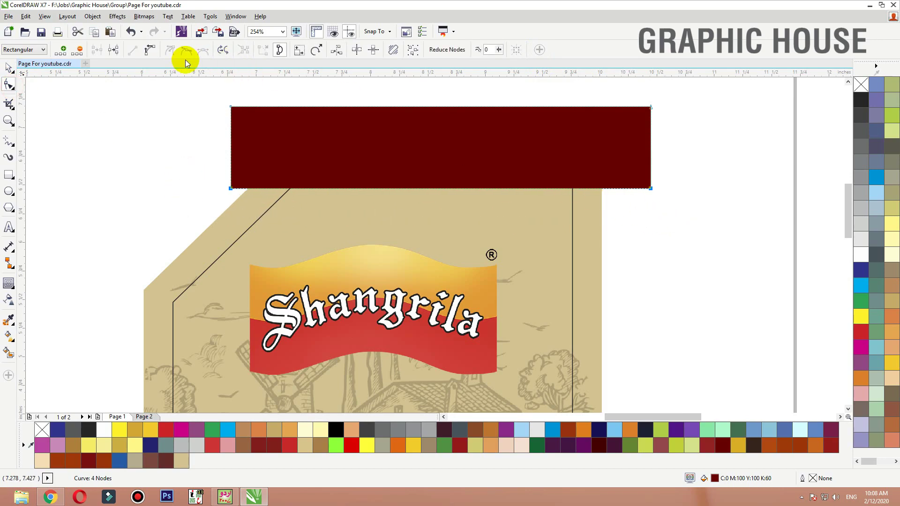
{"action": "left_click", "coordinate": [150, 52]}
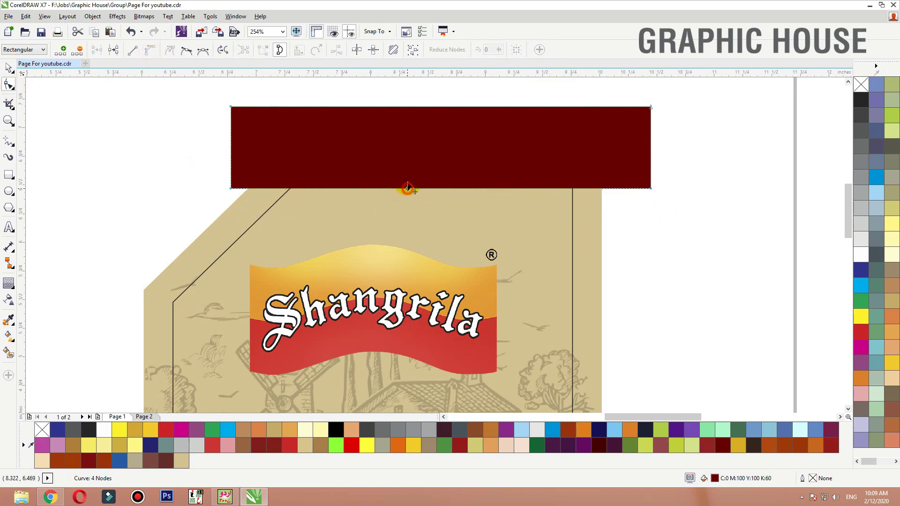
Bend the band's bottom edge upward into an arc and pull its lower right corner down, for a height of about 1.26 inches.
{"action": "left_click_drag", "start_coordinate": [407, 188], "coordinate": [409, 165]}
{"action": "left_click_drag", "start_coordinate": [650, 188], "coordinate": [651, 251]}
{"action": "left_click_drag", "start_coordinate": [512, 227], "coordinate": [431, 145]}
{"action": "key", "text": "space"}
{"action": "key", "text": "ctrl+z"}
PowerClip the curved dark red band inside the beige pouch shape.
{"action": "right_click", "coordinate": [588, 139]}
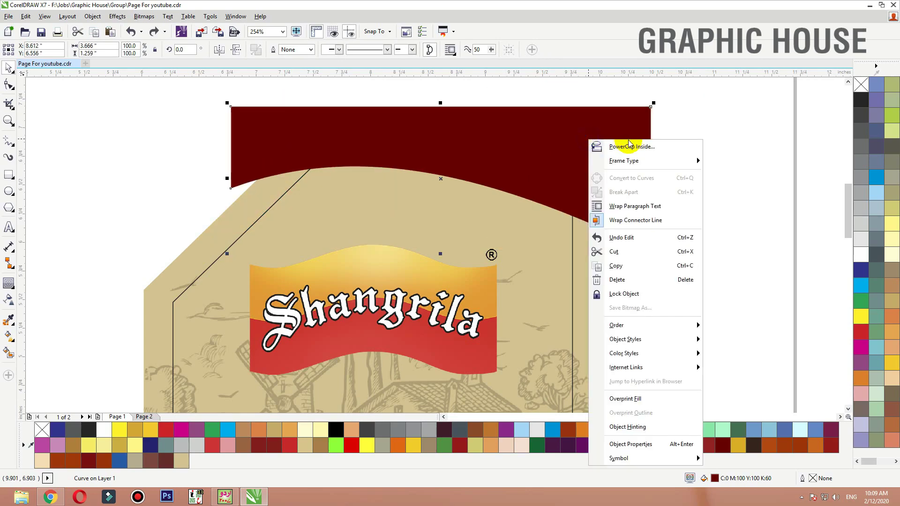
{"action": "left_click", "coordinate": [629, 146]}
{"action": "left_click", "coordinate": [586, 242]}
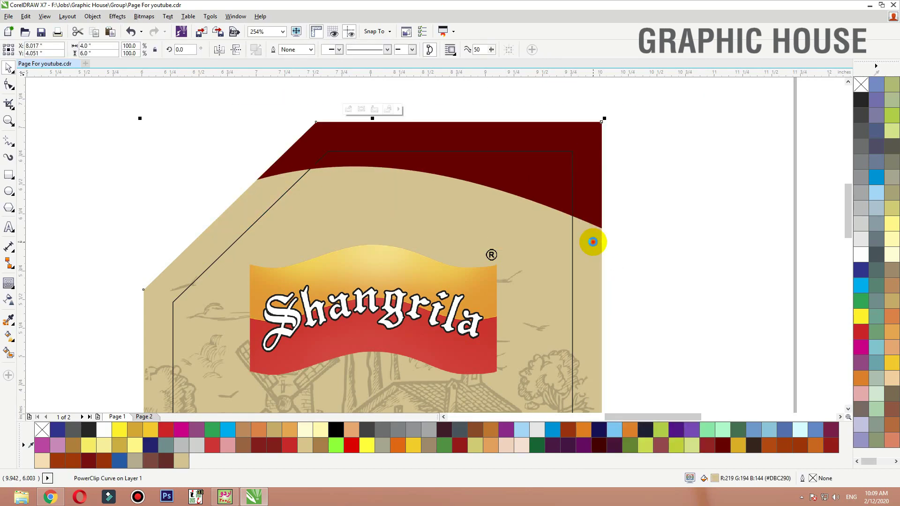
Inside the PowerClip, rotate the dark red band to about 349.84° and raise its upper right corner.
{"action": "left_click", "coordinate": [593, 242], "text": "ctrl"}
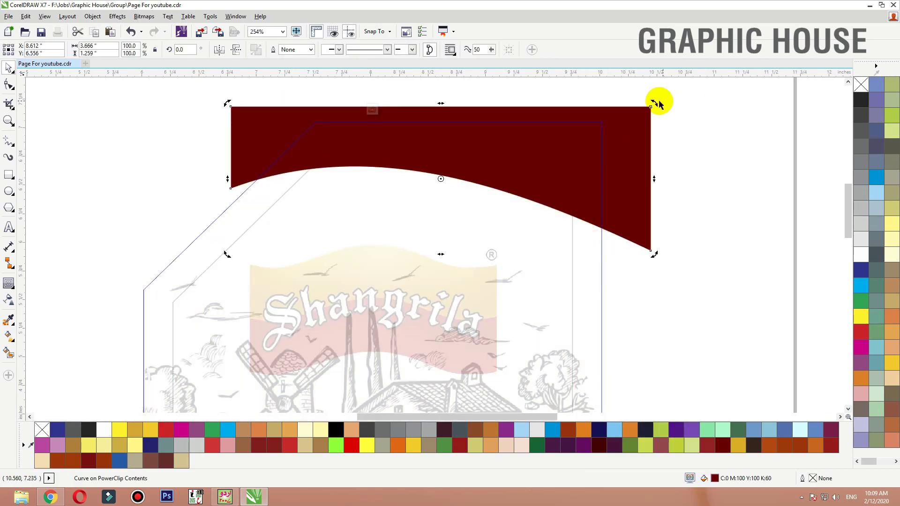
{"action": "left_click_drag", "start_coordinate": [654, 106], "coordinate": [662, 128]}
{"action": "left_click", "coordinate": [609, 174]}
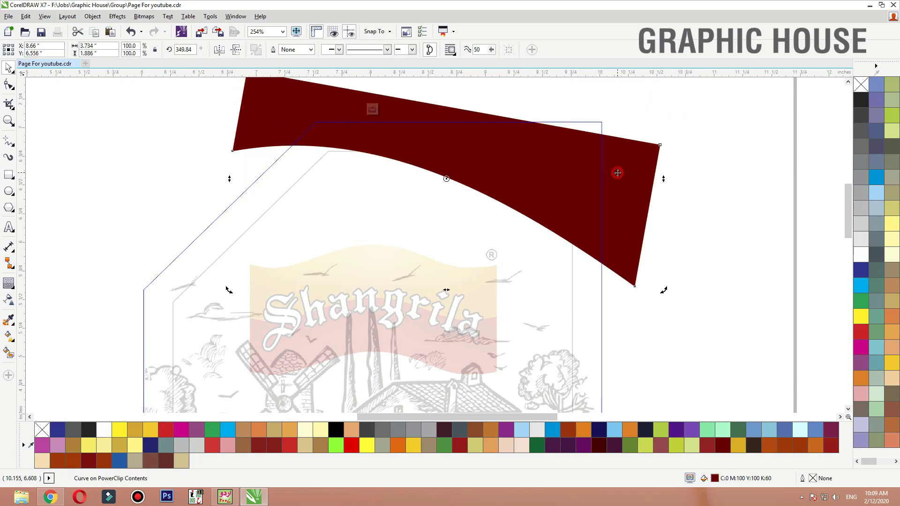
{"action": "key", "text": "F10"}
{"action": "left_click_drag", "start_coordinate": [661, 146], "coordinate": [664, 128]}
{"action": "left_click", "coordinate": [605, 133]}
{"action": "key", "text": "space"}
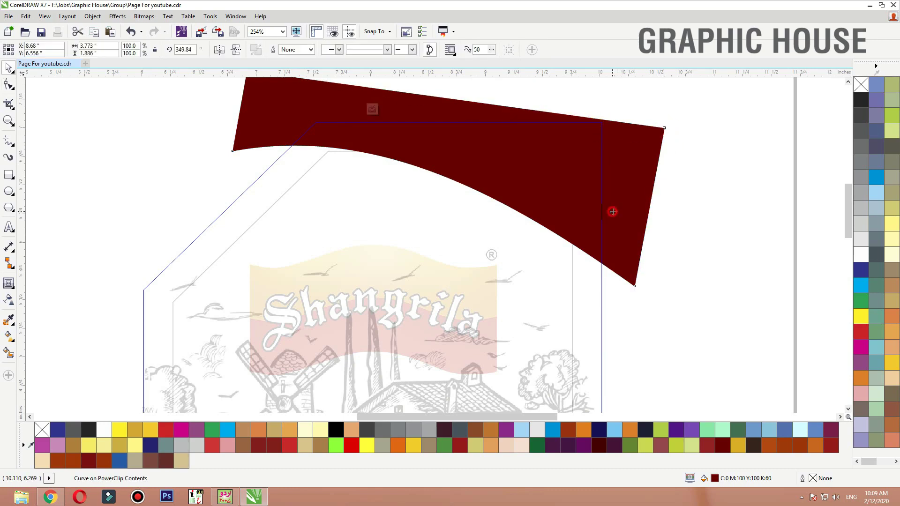
Duplicate the band with a slight offset, give the rear copy a pale peach fill as an edge stripe, and finish editing the PowerClip.
{"action": "left_click", "coordinate": [603, 255]}
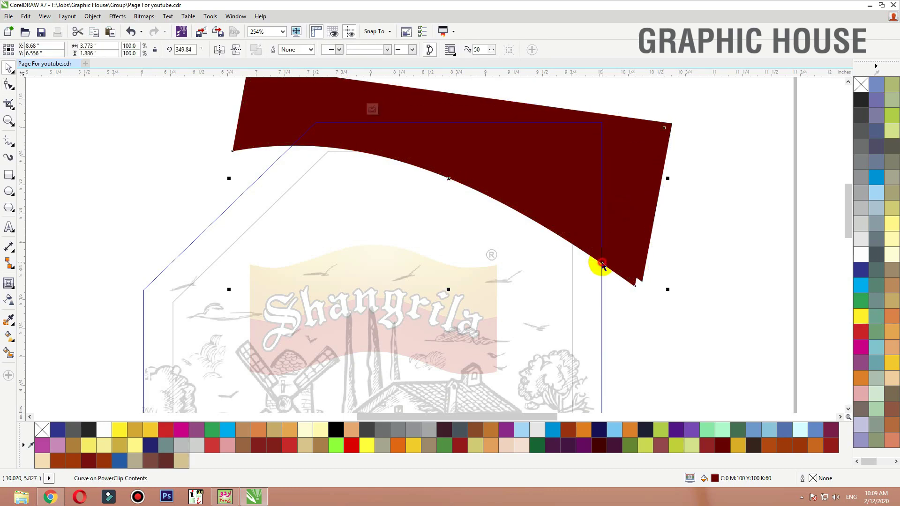
{"action": "right_click", "coordinate": [523, 441]}
{"action": "left_click", "coordinate": [692, 327]}
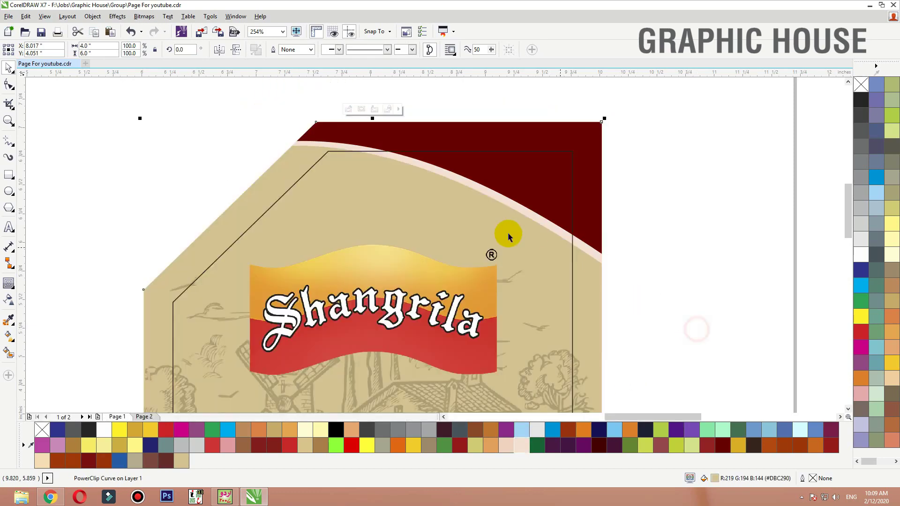
{"action": "scroll", "coordinate": [614, 239], "scroll_direction": "down", "scroll_amount": 2}
{"action": "left_click", "coordinate": [633, 211]}
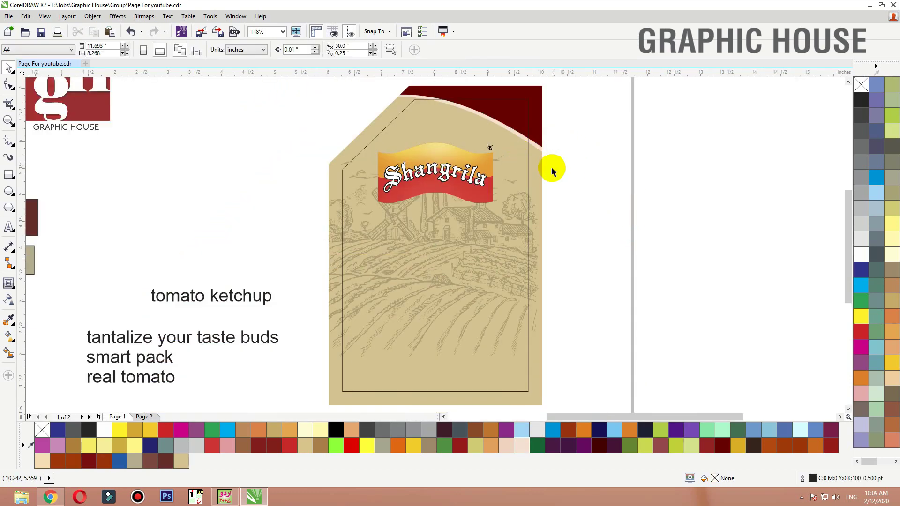
Duplicate both band shapes inside the PowerClip, mirror the copies horizontally and vertically, and place them at the pouch's lower left corner.
{"action": "left_click_drag", "start_coordinate": [538, 155], "coordinate": [434, 164]}
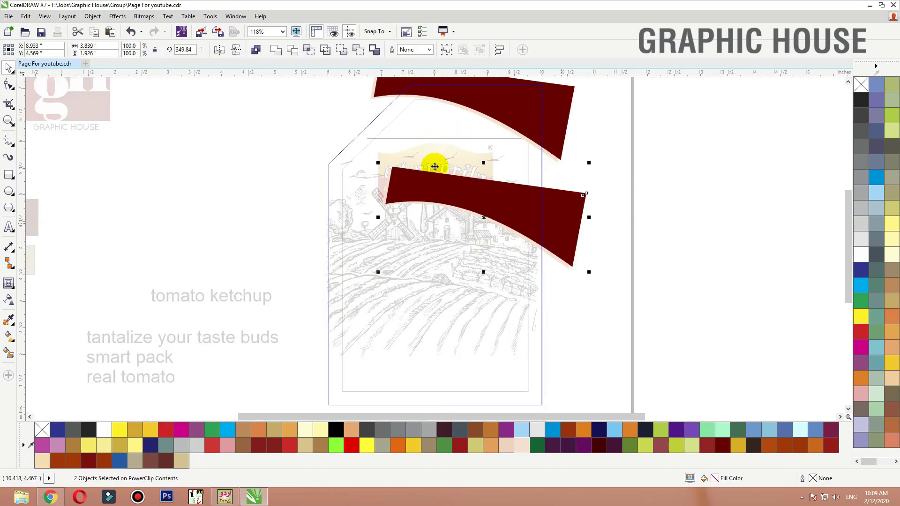
{"action": "left_click", "coordinate": [235, 53]}
{"action": "left_click_drag", "start_coordinate": [430, 239], "coordinate": [347, 398]}
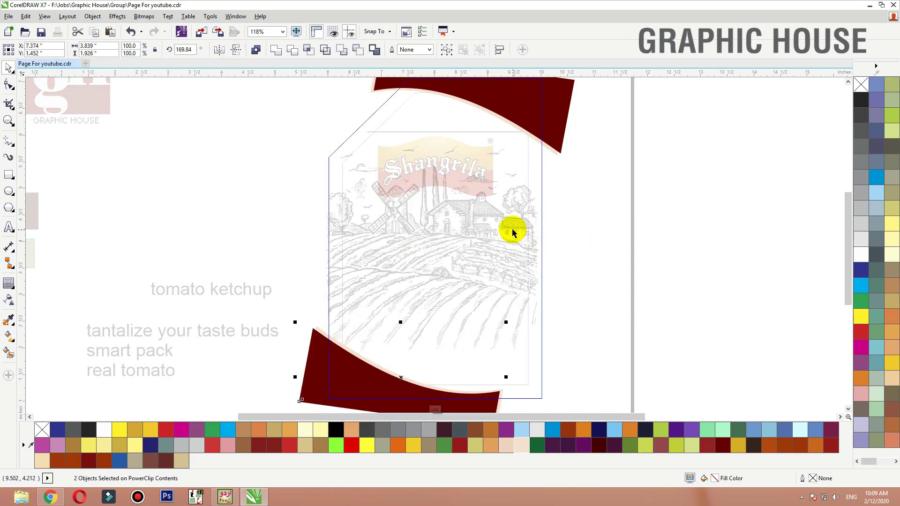
Enlarge the lower band pair so it spans more of the pouch's bottom edge, and finish editing the PowerClip.
{"action": "scroll", "coordinate": [372, 348], "scroll_direction": "down", "scroll_amount": 3}
{"action": "scroll", "coordinate": [548, 342], "scroll_direction": "up", "scroll_amount": 5}
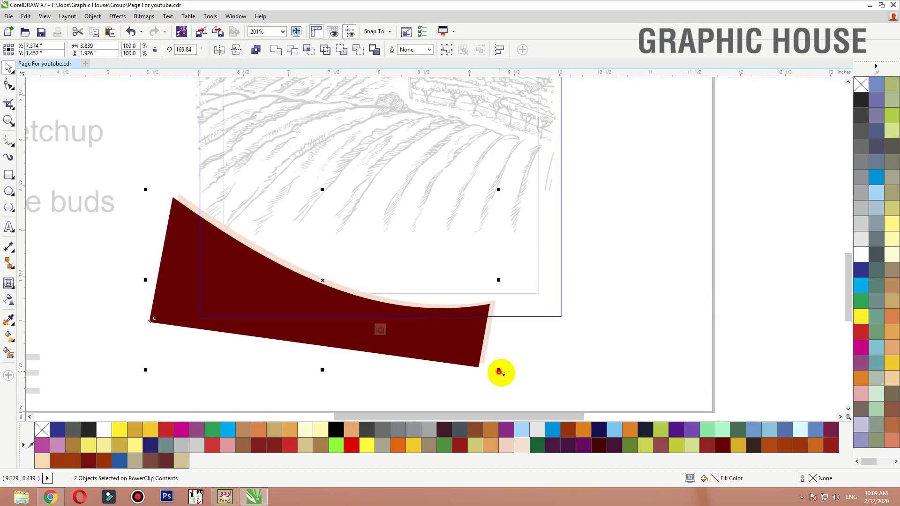
{"action": "left_click_drag", "start_coordinate": [499, 372], "coordinate": [596, 397]}
{"action": "left_click", "coordinate": [606, 266], "text": "ctrl"}
{"action": "key", "text": "shift+F2"}
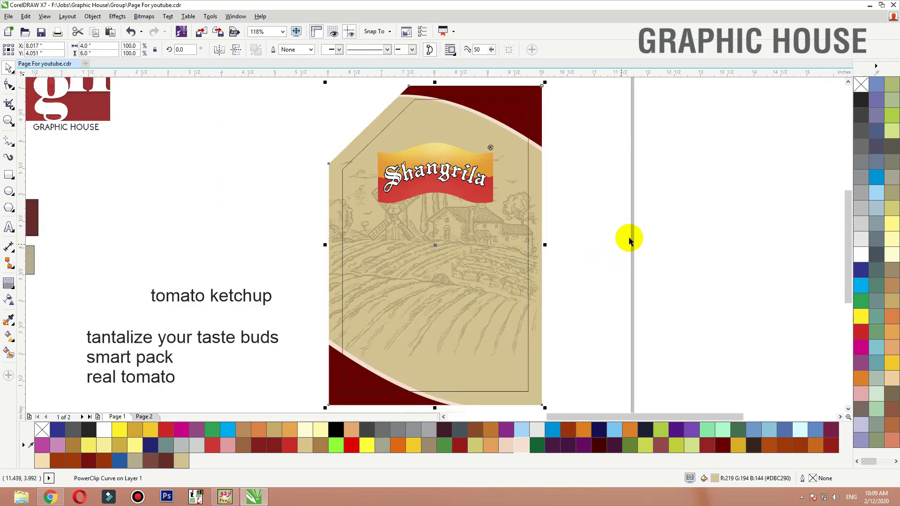
{"action": "left_click", "coordinate": [628, 241]}
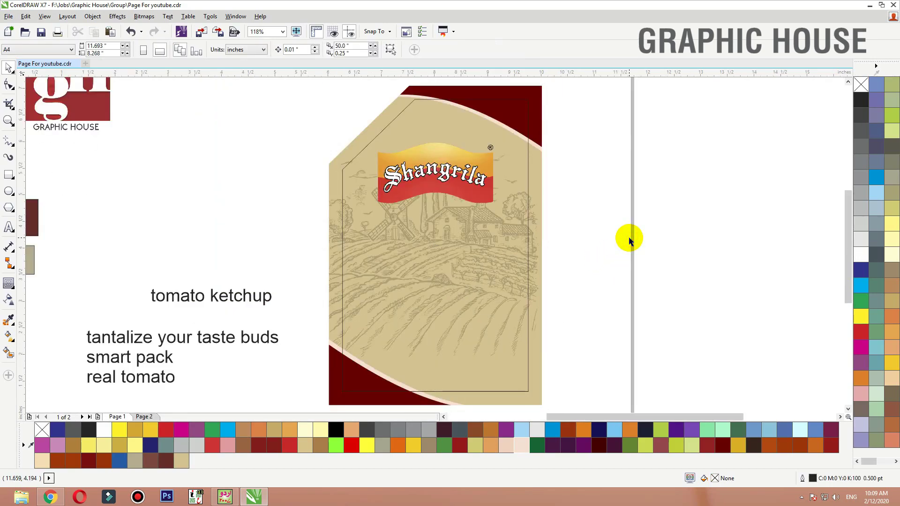
Shift the Shangrila logo slightly to the right on the pouch.
{"action": "left_click", "coordinate": [449, 176]}
{"action": "left_click", "coordinate": [518, 218]}
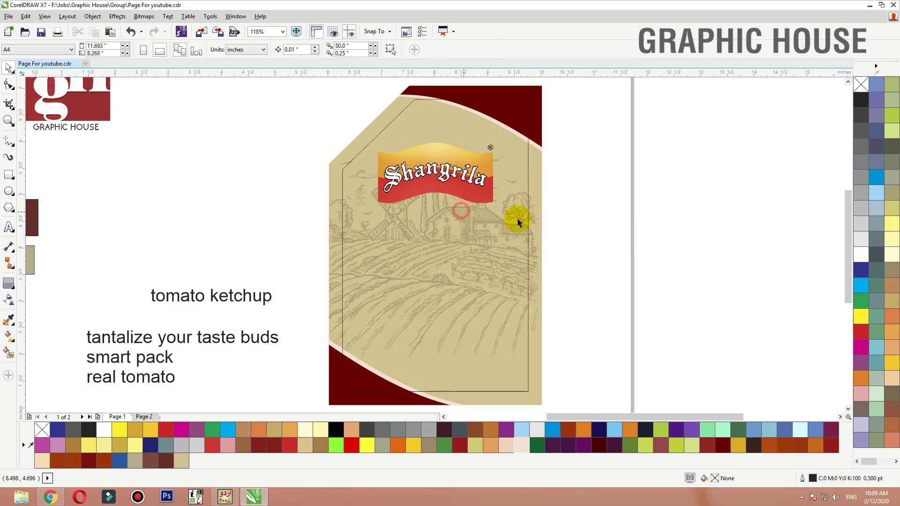
{"action": "left_click", "coordinate": [460, 161]}
{"action": "left_click_drag", "start_coordinate": [460, 160], "coordinate": [451, 174]}
Move the farm sketch slightly down inside the PowerClip and nudge the Shangrila logo up on the pouch.
{"action": "double_click", "coordinate": [533, 269]}
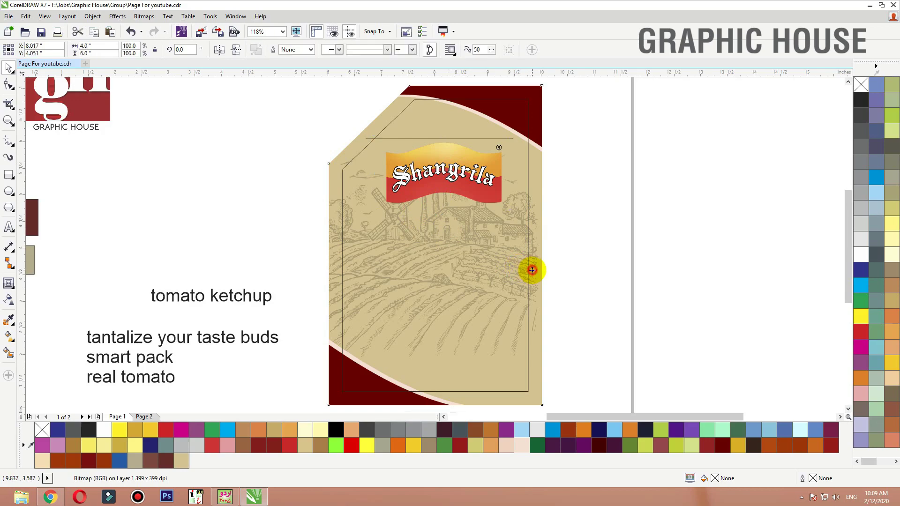
{"action": "left_click_drag", "start_coordinate": [520, 261], "coordinate": [520, 270]}
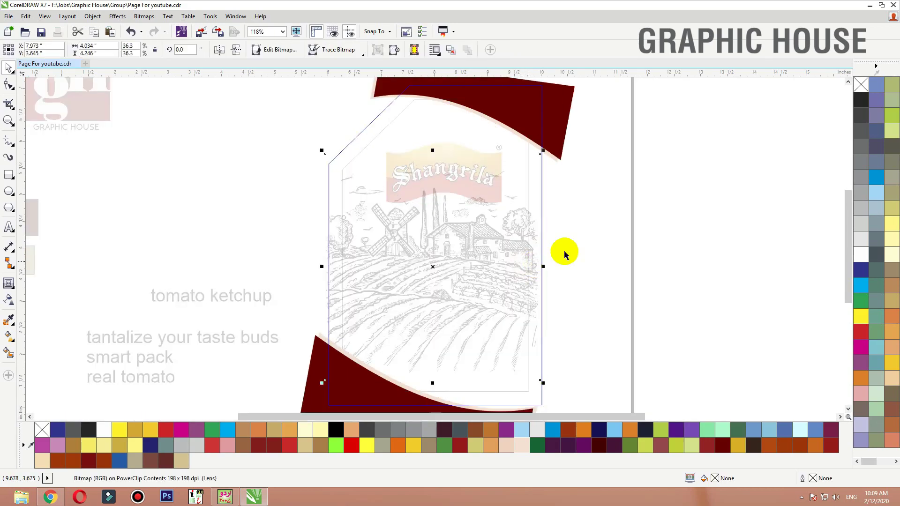
{"action": "left_click", "coordinate": [595, 247]}
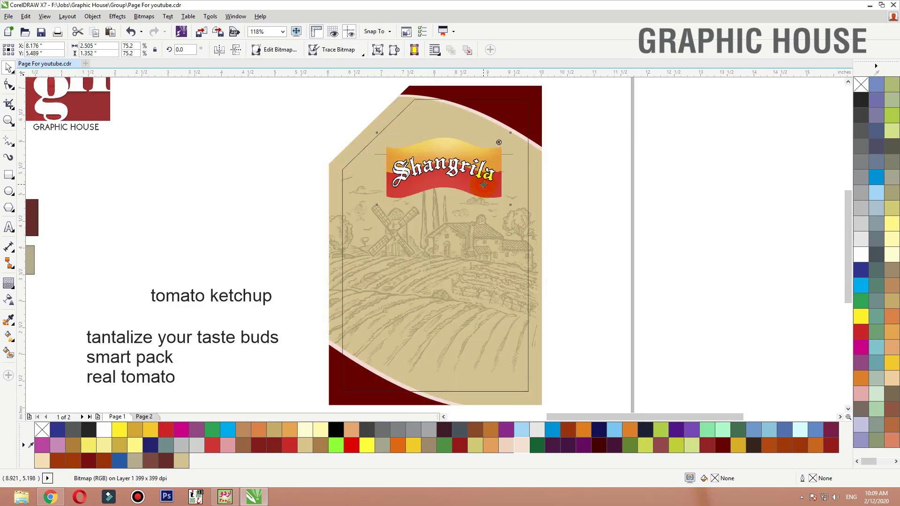
{"action": "left_click", "coordinate": [488, 190], "text": "ctrl"}
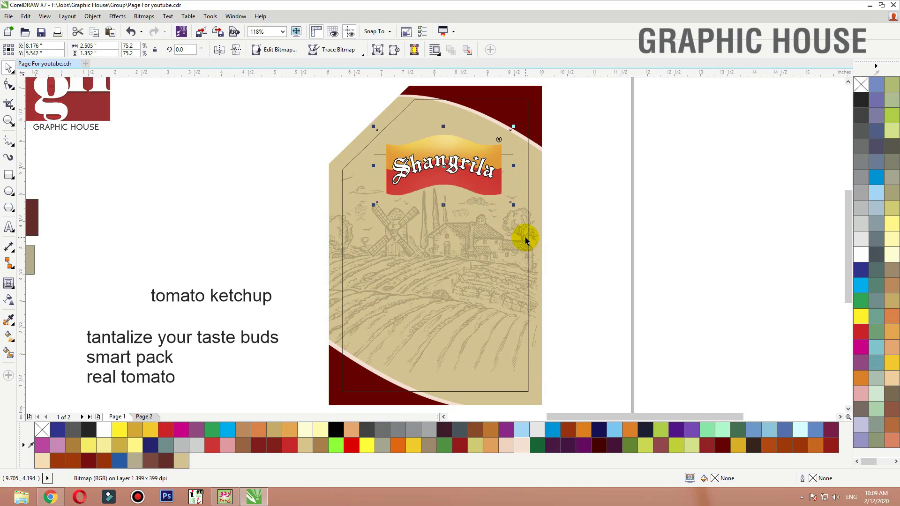
Break the three-line tagline text apart and spread "tantalize your taste buds", "smart pack" and "real tomato" as separate texts.
{"action": "left_click", "coordinate": [202, 237]}
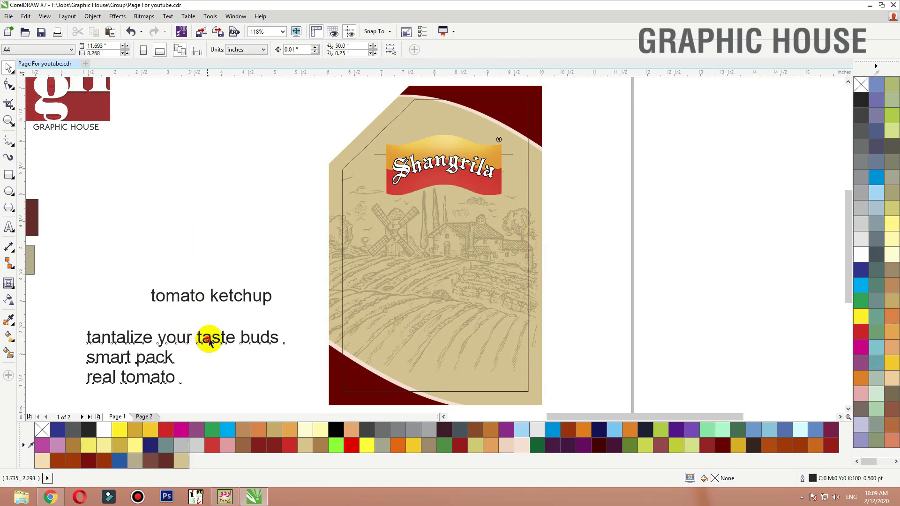
{"action": "left_click_drag", "start_coordinate": [210, 342], "coordinate": [221, 327]}
{"action": "left_click_drag", "start_coordinate": [126, 352], "coordinate": [171, 373]}
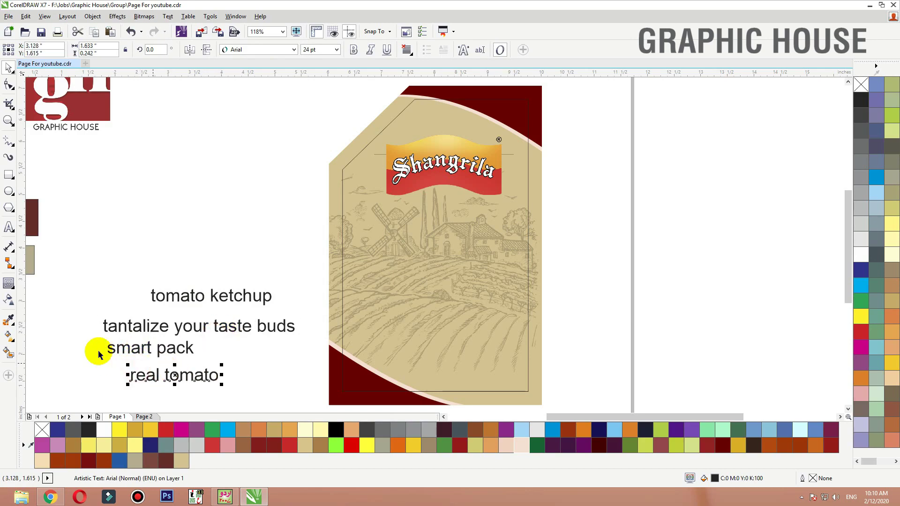
Set all four product texts in Century Schoolbook and move "tomato ketchup" up, away from the three tagline texts.
{"action": "left_click_drag", "start_coordinate": [90, 263], "coordinate": [288, 404]}
{"action": "left_click", "coordinate": [257, 50]}
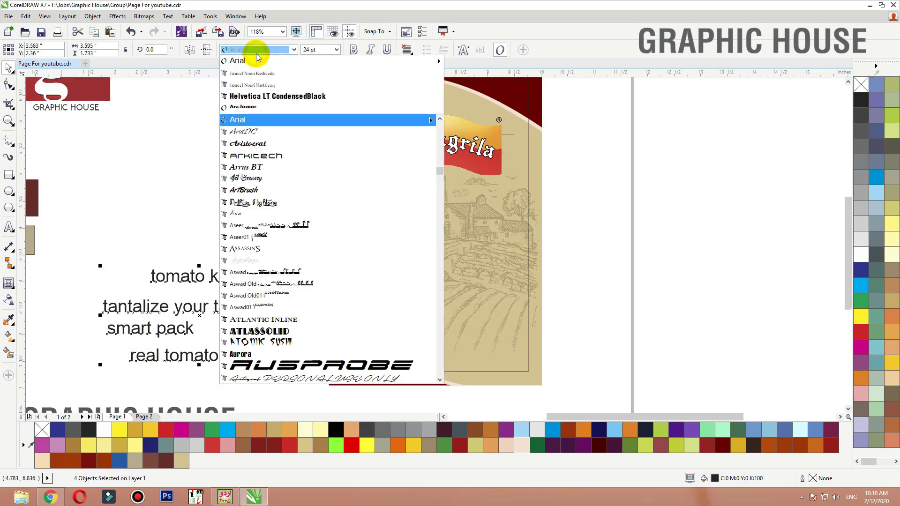
{"action": "scroll", "coordinate": [271, 152], "scroll_direction": "down", "scroll_amount": 2}
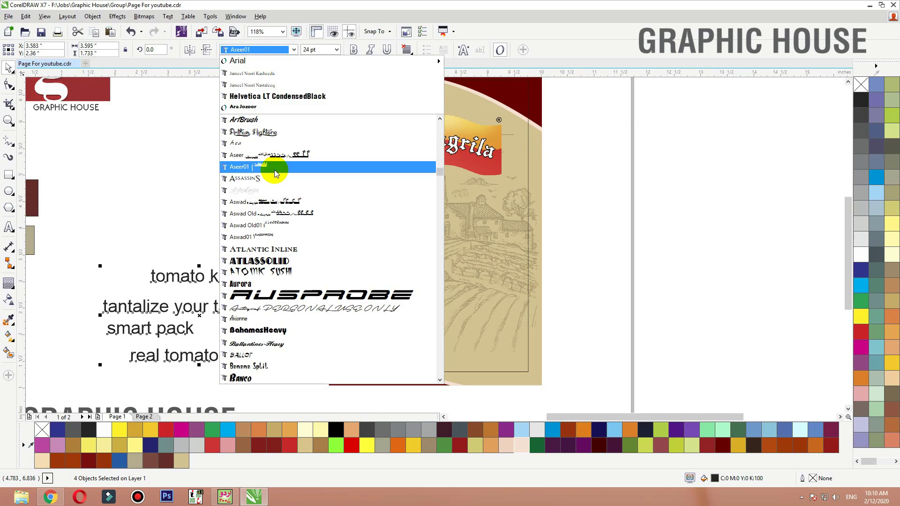
{"action": "type", "text": "c"}
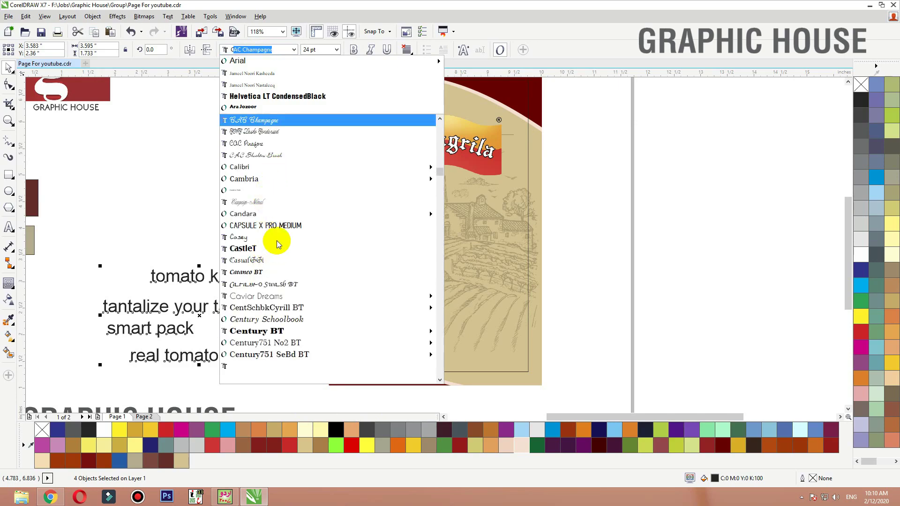
{"action": "left_click", "coordinate": [278, 317]}
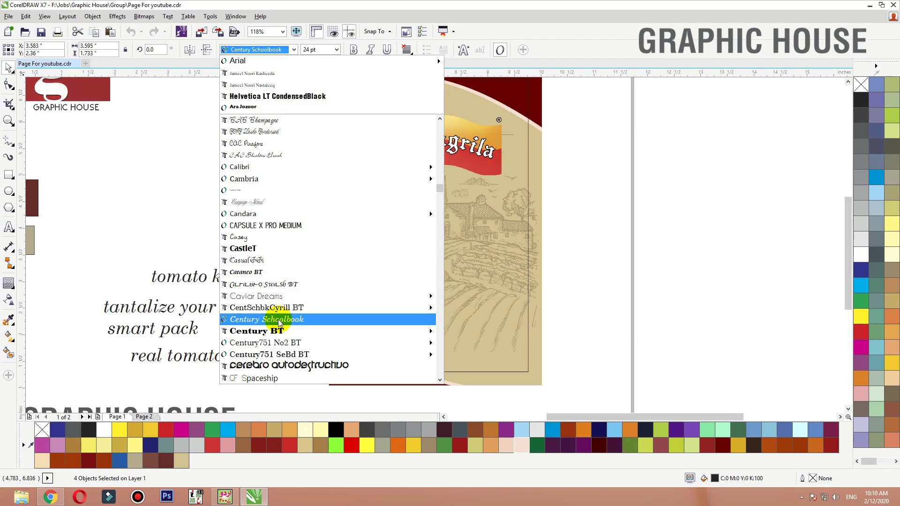
{"action": "mouse_move", "coordinate": [281, 311]}
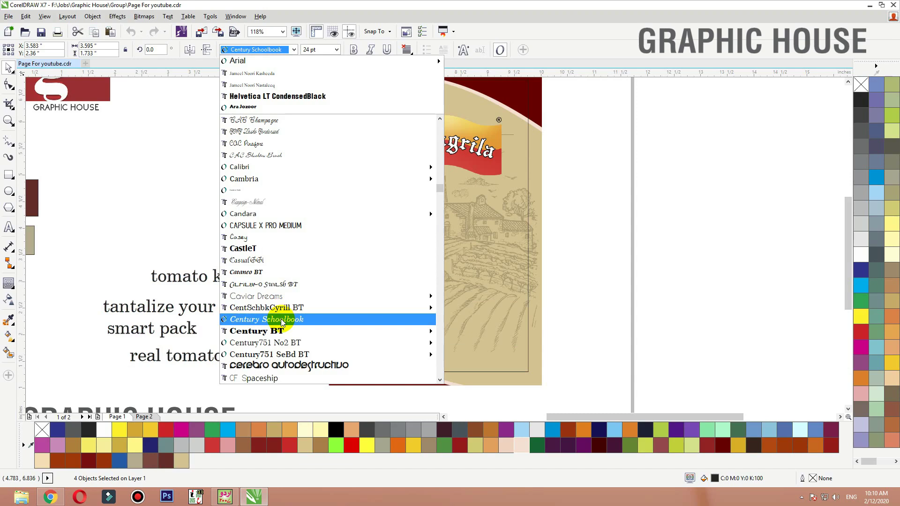
{"action": "left_click", "coordinate": [281, 320]}
{"action": "left_click", "coordinate": [214, 233]}
{"action": "left_click_drag", "start_coordinate": [225, 280], "coordinate": [227, 235]}
Set the three tagline texts "tantalize your taste buds", "smart pack" and "real tomato" in bold Century751 No2 BT.
{"action": "left_click", "coordinate": [221, 311]}
{"action": "left_click", "coordinate": [192, 330], "text": "shift"}
{"action": "left_click", "coordinate": [202, 353], "text": "shift"}
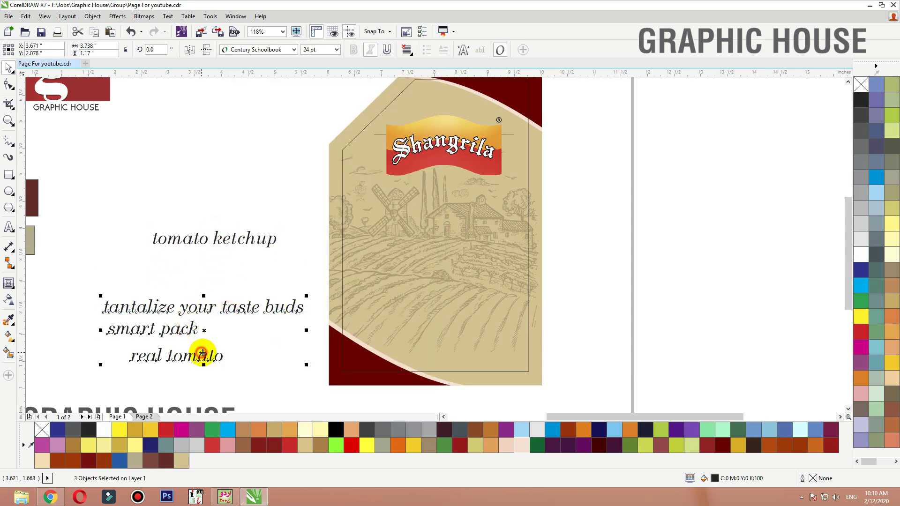
{"action": "left_click", "coordinate": [201, 357], "text": "shift"}
{"action": "left_click", "coordinate": [246, 50]}
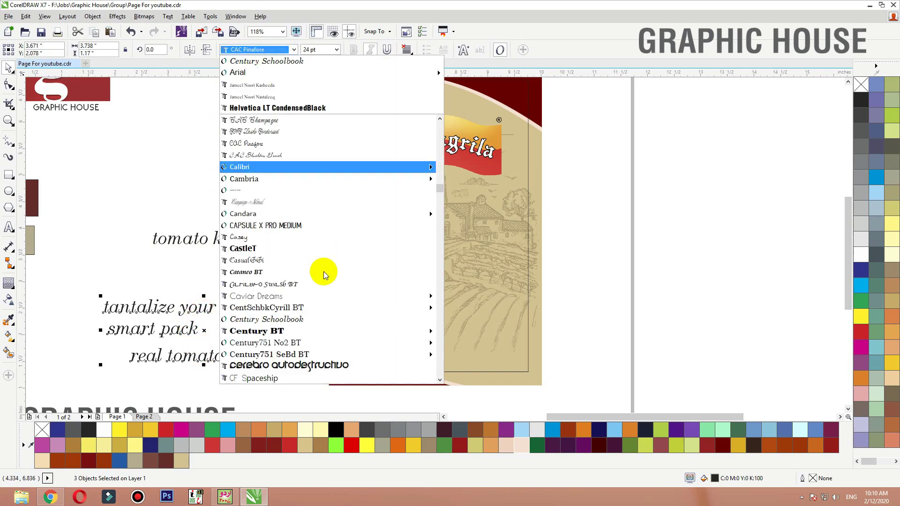
{"action": "mouse_move", "coordinate": [317, 347]}
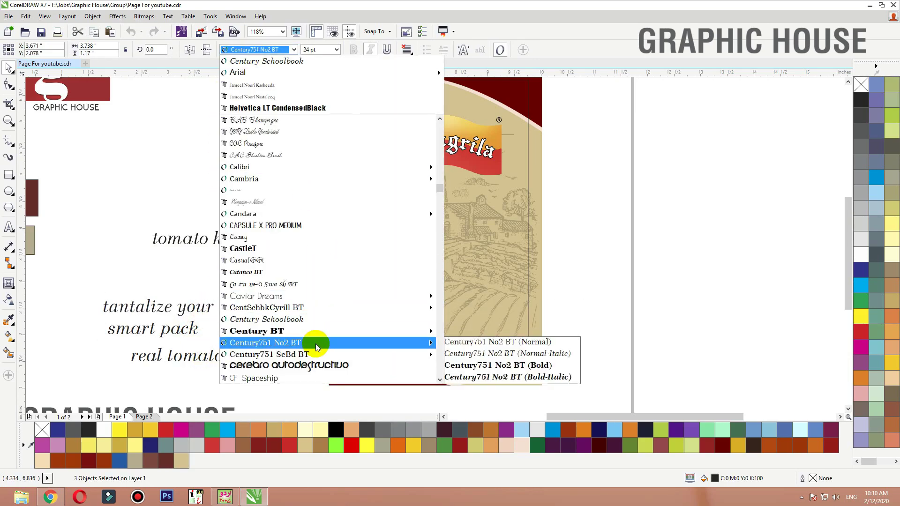
{"action": "scroll", "coordinate": [314, 311], "scroll_direction": "down", "scroll_amount": 2}
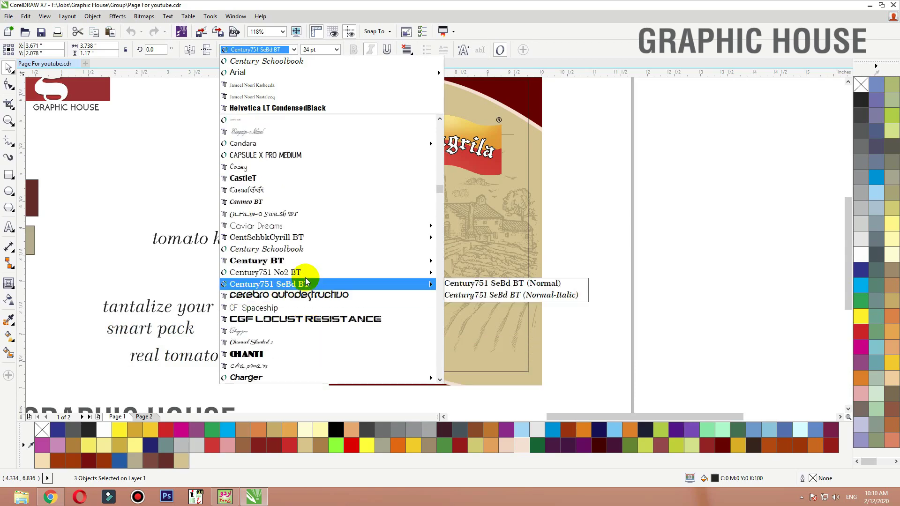
{"action": "left_click", "coordinate": [308, 274]}
{"action": "left_click", "coordinate": [354, 48]}
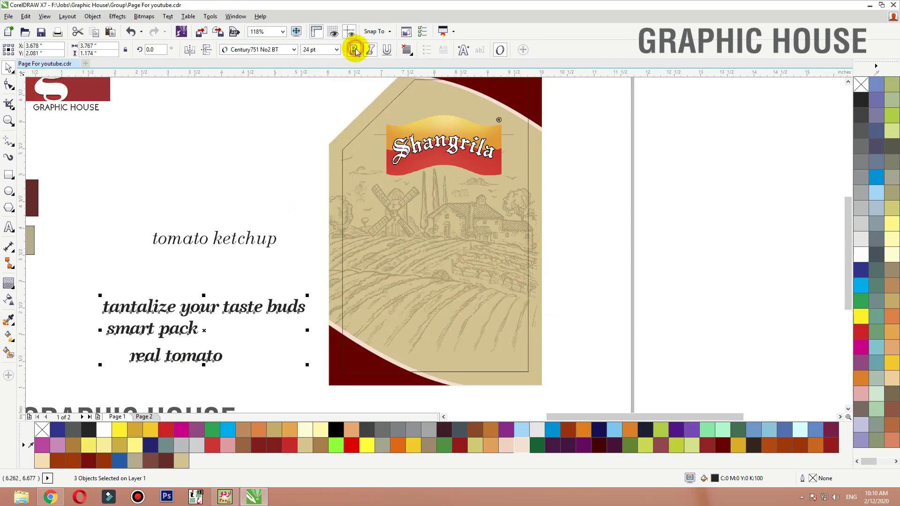
Change the "tomato ketchup" text to the Century751 No2 BT font in bold italic.
{"action": "left_click", "coordinate": [221, 185]}
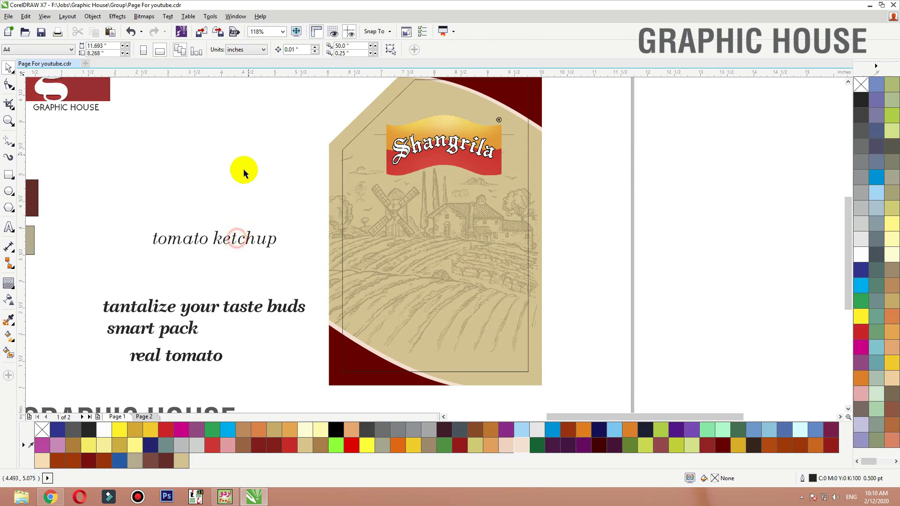
{"action": "left_click", "coordinate": [235, 237]}
{"action": "left_click", "coordinate": [276, 50]}
{"action": "left_click", "coordinate": [275, 73]}
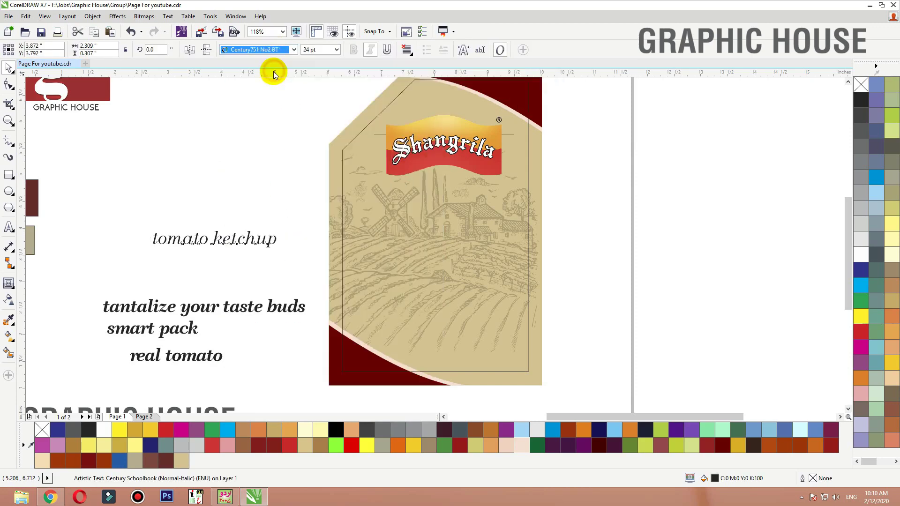
{"action": "left_click", "coordinate": [352, 51]}
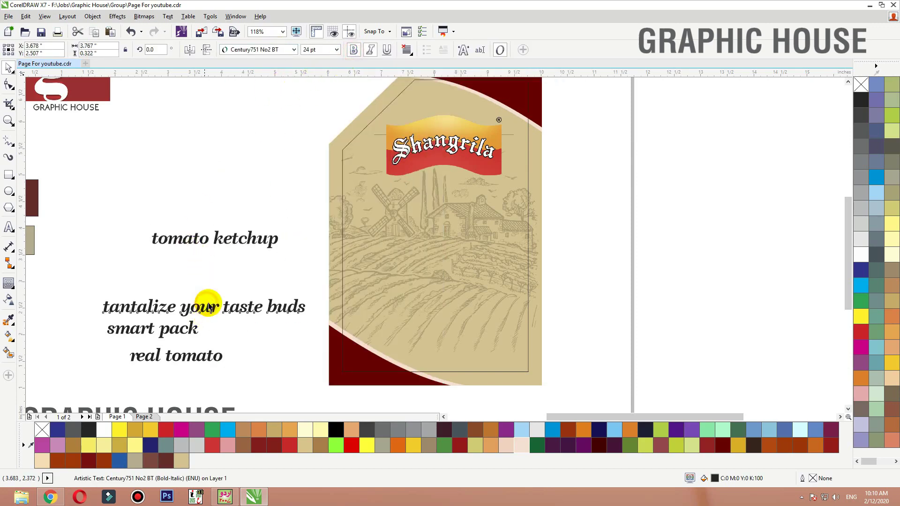
Change the font of the three tagline texts to Helvetica LT Std Cond.
{"action": "left_click_drag", "start_coordinate": [92, 282], "coordinate": [324, 388]}
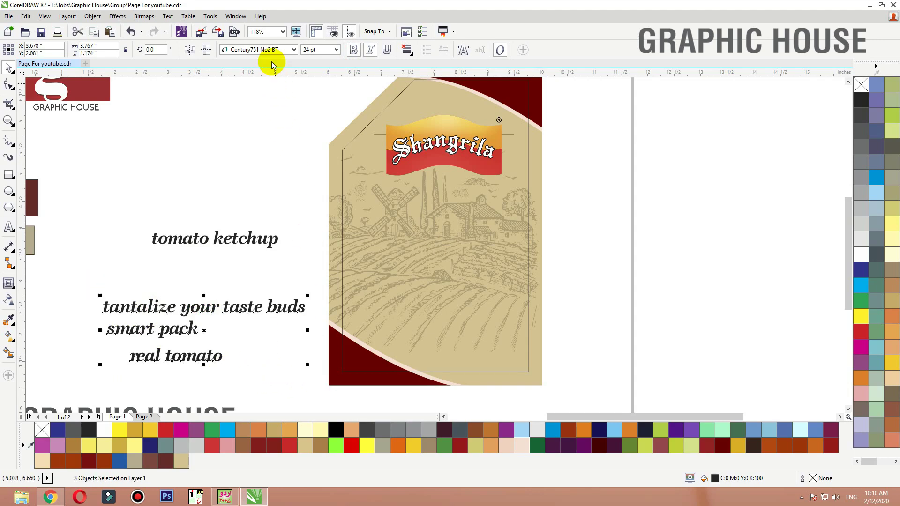
{"action": "left_click", "coordinate": [261, 50]}
{"action": "scroll", "coordinate": [271, 281], "scroll_direction": "down", "scroll_amount": 1}
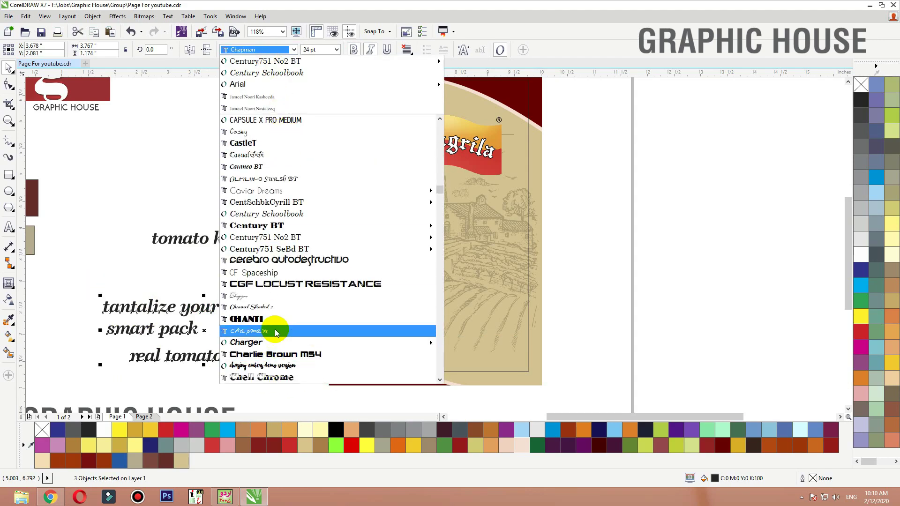
{"action": "scroll", "coordinate": [275, 333], "scroll_direction": "down", "scroll_amount": 2}
{"action": "type", "text": "Helvetica LT Compresse"}
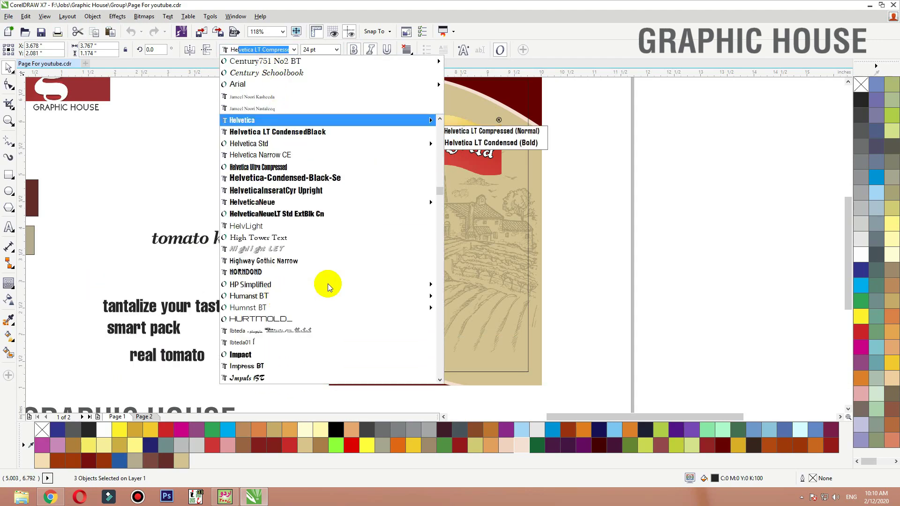
{"action": "left_click", "coordinate": [286, 142]}
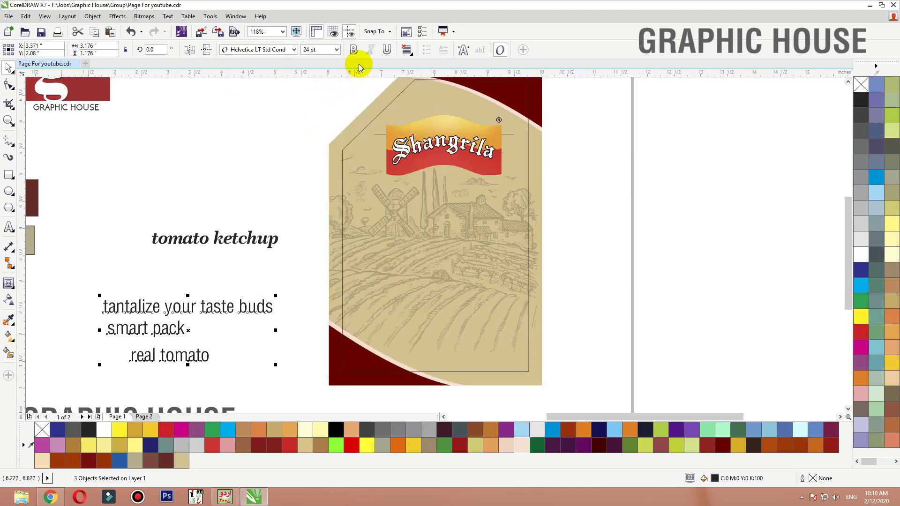
{"action": "left_click", "coordinate": [353, 50]}
{"action": "left_click", "coordinate": [221, 160]}
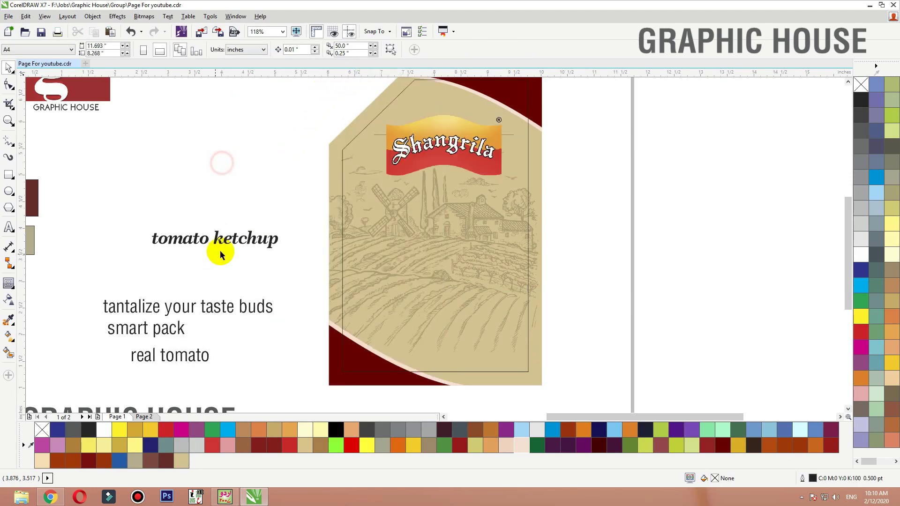
Move the "tomato ketchup" text onto the pouch below the logo and put "ketchup" on a second line.
{"action": "left_click_drag", "start_coordinate": [227, 241], "coordinate": [458, 225]}
{"action": "left_click_drag", "start_coordinate": [665, 136], "coordinate": [275, 302]}
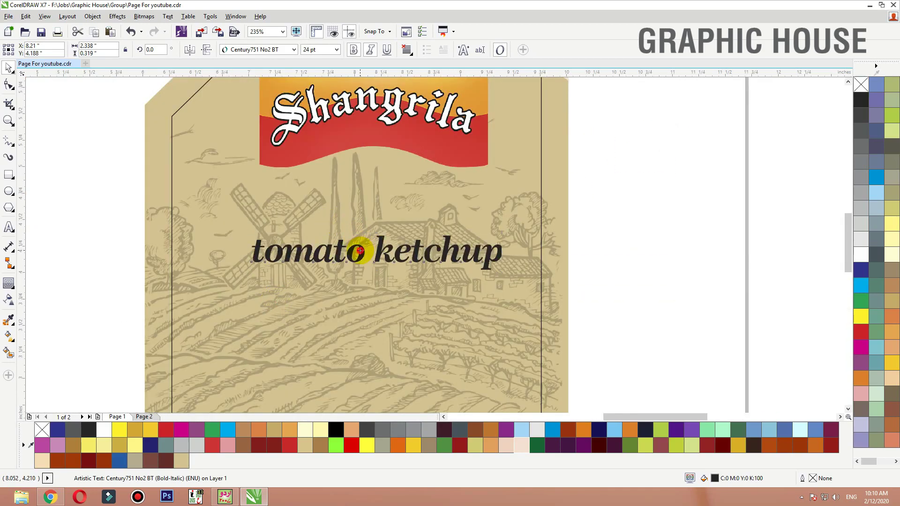
{"action": "key", "text": "Return"}
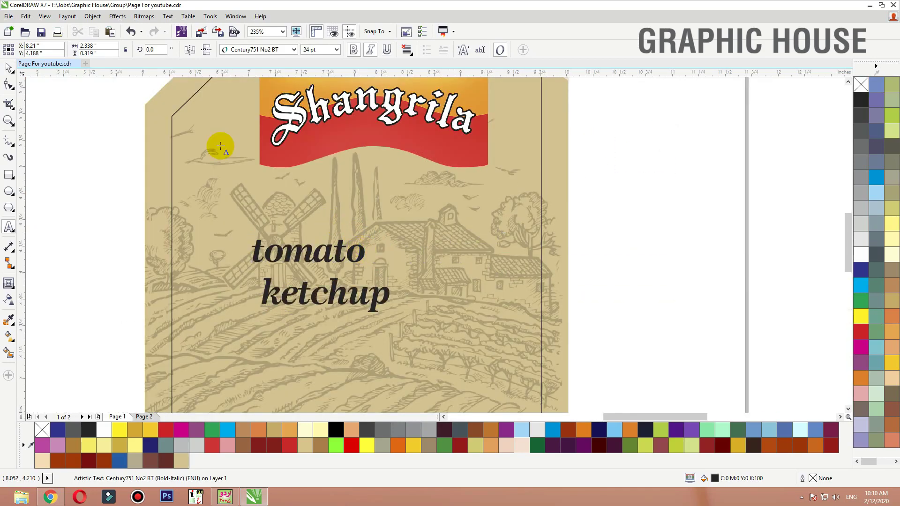
{"action": "left_click", "coordinate": [9, 69]}
Change the two-line "tomato ketchup" text to uppercase.
{"action": "left_click", "coordinate": [167, 17]}
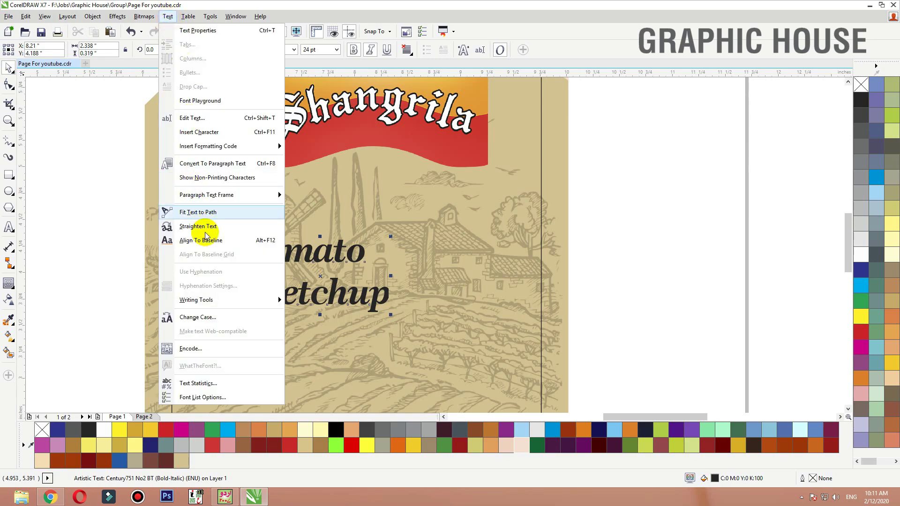
{"action": "left_click", "coordinate": [203, 317]}
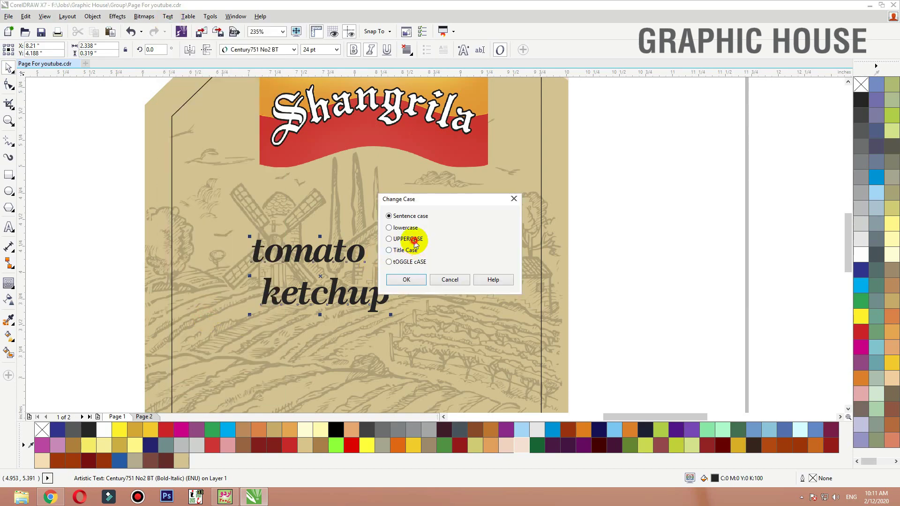
{"action": "left_click", "coordinate": [407, 280]}
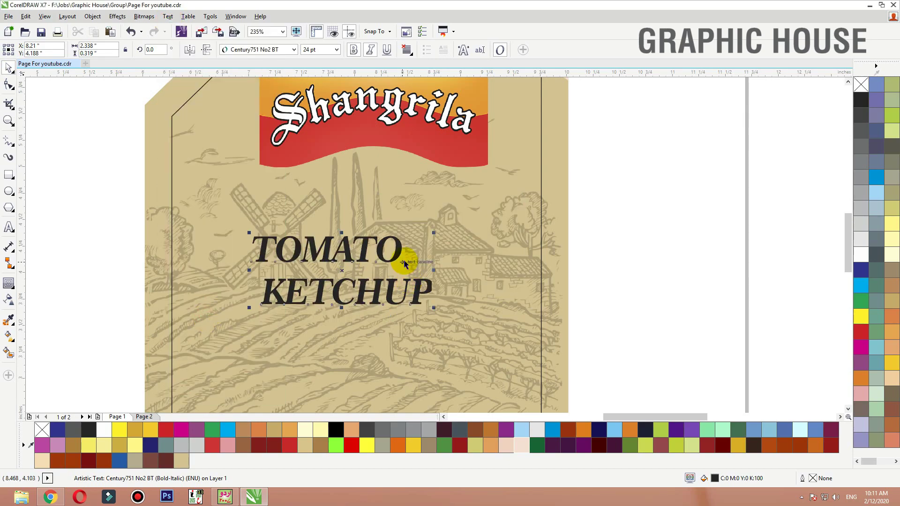
Enlarge TOMATO with a smaller KETCHUP centred beneath it, about 2.94 in wide together, and move both slightly up and left.
{"action": "left_click_drag", "start_coordinate": [405, 234], "coordinate": [566, 196]}
{"action": "left_click_drag", "start_coordinate": [426, 291], "coordinate": [518, 264]}
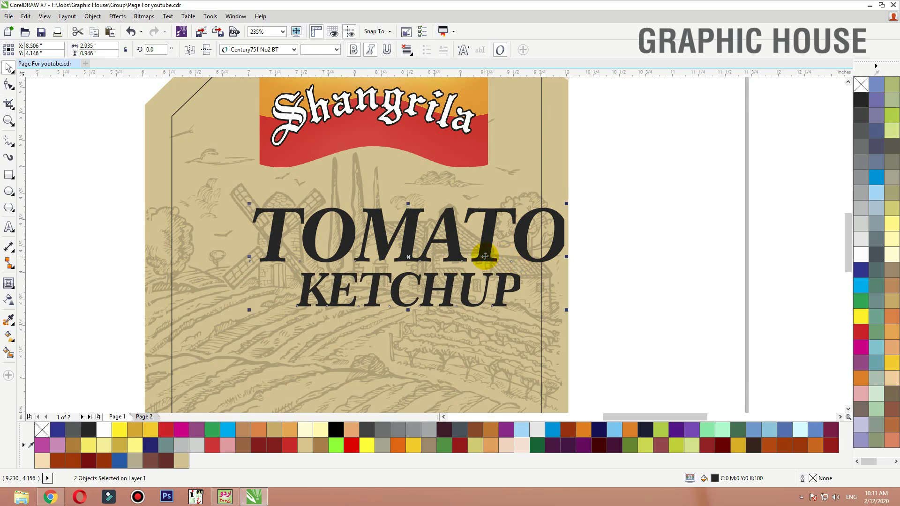
{"action": "left_click_drag", "start_coordinate": [485, 256], "coordinate": [472, 249]}
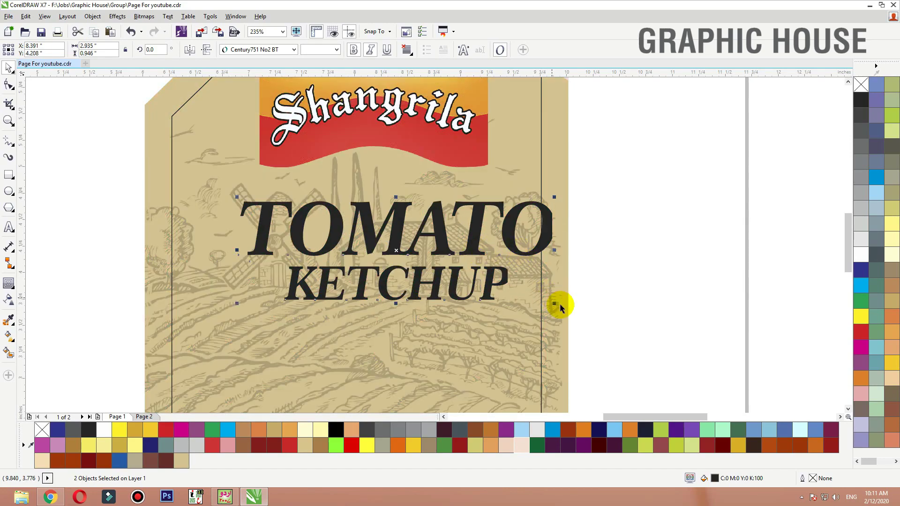
Centre the TOMATO KETCHUP title horizontally on the pouch shape.
{"action": "left_click", "coordinate": [565, 332], "text": "shift"}
{"action": "key", "text": "c"}
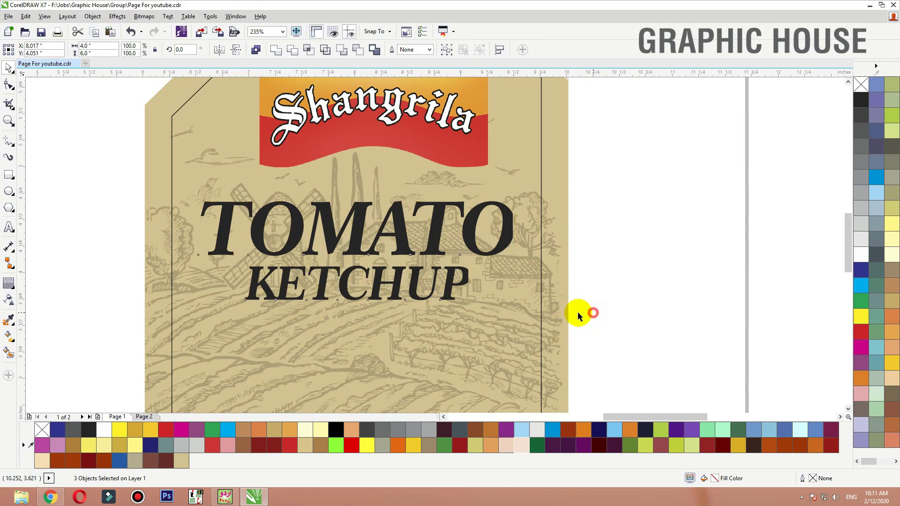
{"action": "left_click", "coordinate": [593, 312]}
{"action": "left_click", "coordinate": [554, 312]}
Shift the TOMATO KETCHUP title slightly right and up and scale it down to about 2.79 in wide.
{"action": "scroll", "coordinate": [561, 207], "scroll_direction": "down", "scroll_amount": 1}
{"action": "left_click_drag", "start_coordinate": [575, 196], "coordinate": [329, 283]}
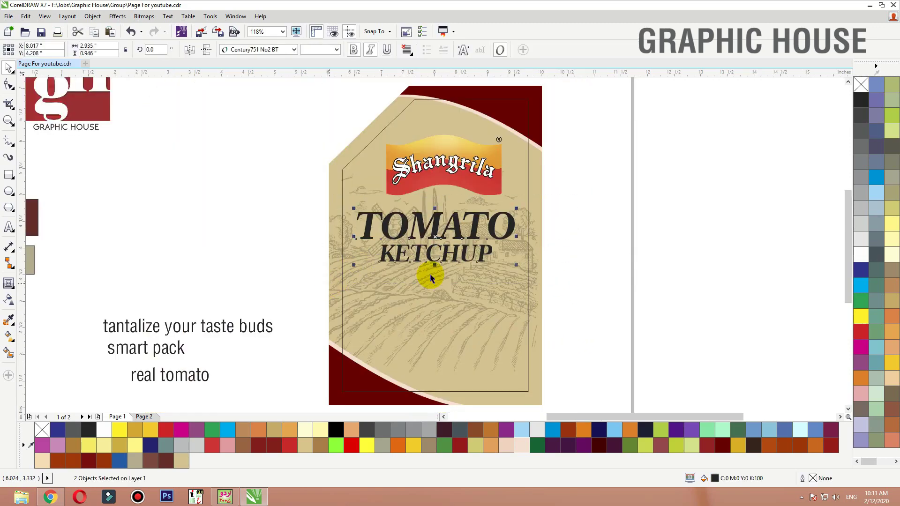
{"action": "left_click", "coordinate": [451, 259]}
{"action": "left_click_drag", "start_coordinate": [632, 171], "coordinate": [324, 291]}
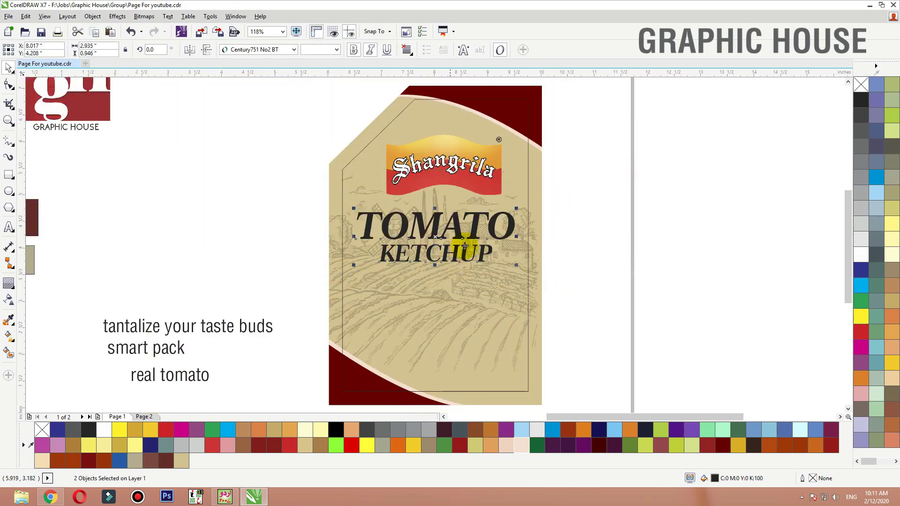
{"action": "left_click_drag", "start_coordinate": [454, 252], "coordinate": [458, 249]}
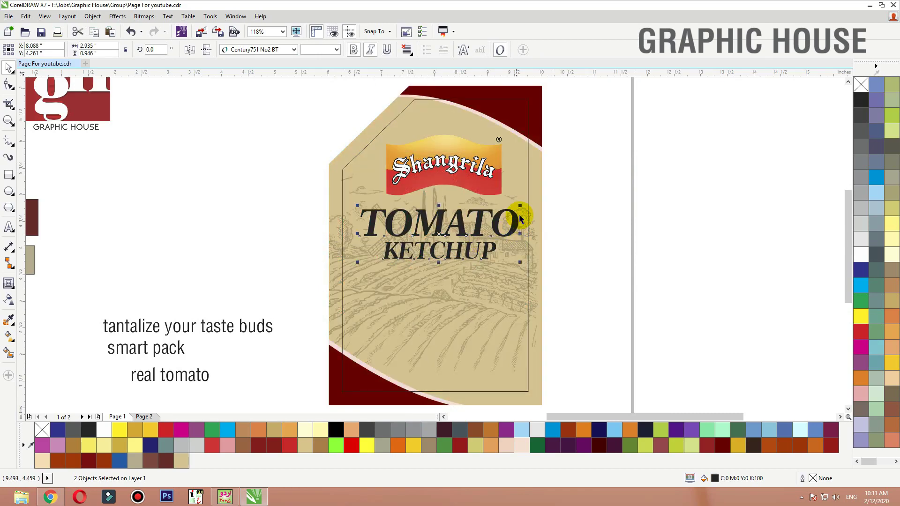
{"action": "left_click_drag", "start_coordinate": [522, 207], "coordinate": [517, 206]}
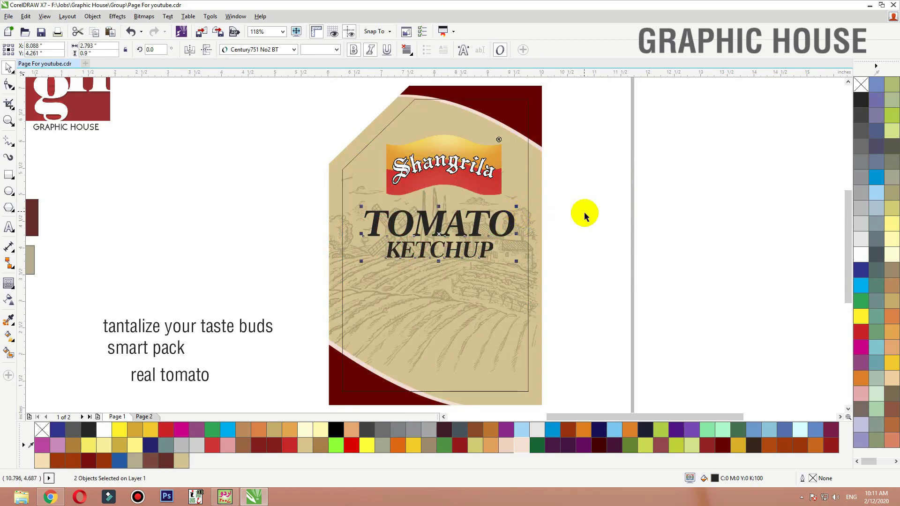
{"action": "left_click", "coordinate": [614, 233]}
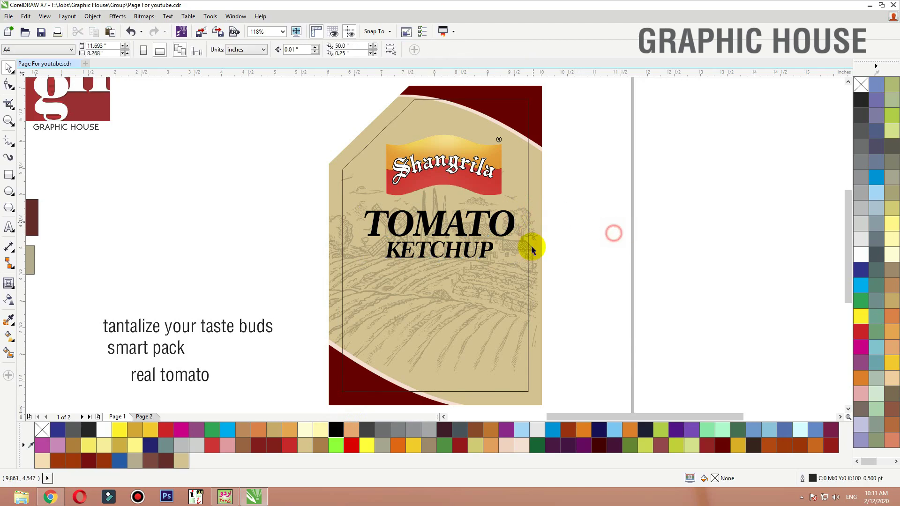
Apply a linear gradient fill to the pouch background, running from beige at the lower right corner to white near the logo.
{"action": "left_click", "coordinate": [533, 269]}
{"action": "key", "text": "ctrl+z"}
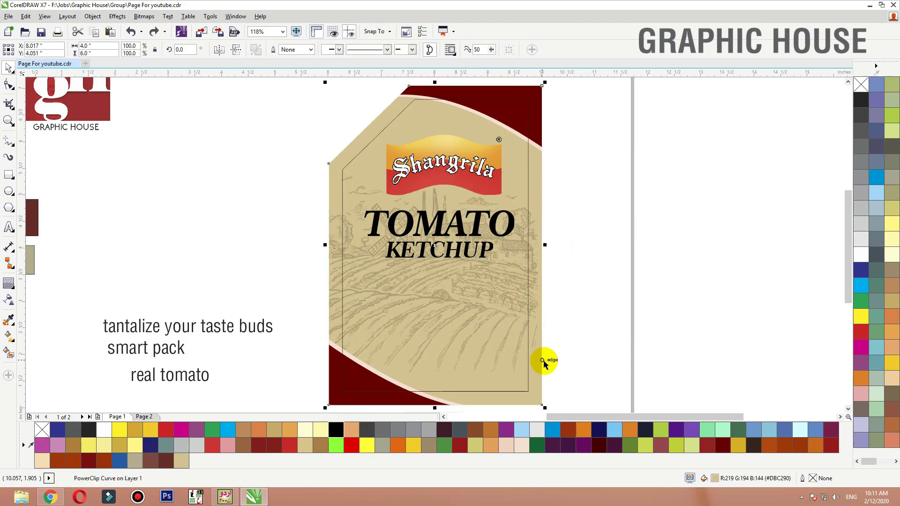
{"action": "key", "text": "g"}
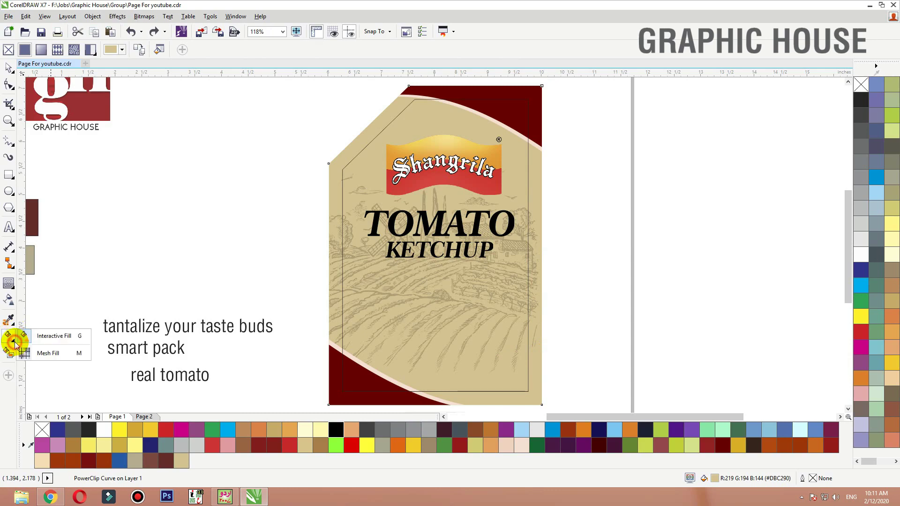
{"action": "left_click", "coordinate": [532, 399]}
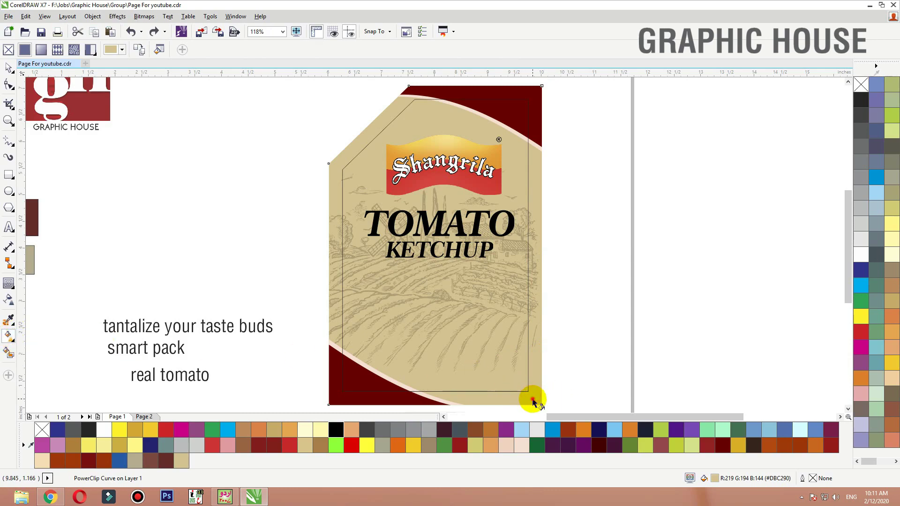
{"action": "left_click_drag", "start_coordinate": [532, 401], "coordinate": [463, 185]}
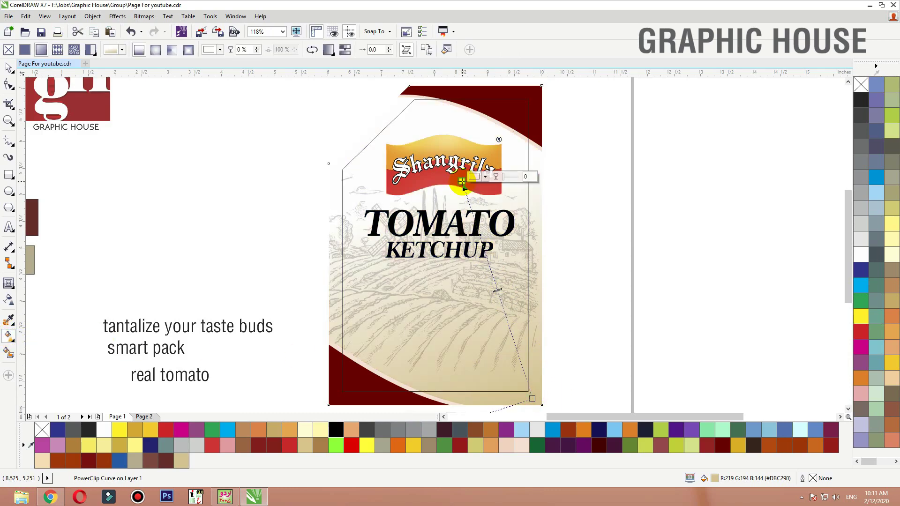
Change the pouch background to an elliptical gradient centred near KETCHUP, fading from white at the centre to beige at the edges.
{"action": "left_click", "coordinate": [154, 50]}
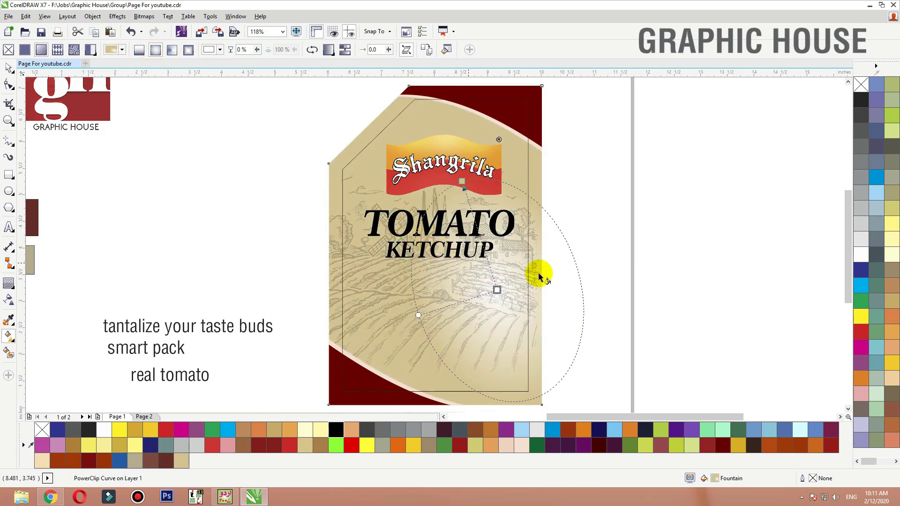
{"action": "left_click_drag", "start_coordinate": [430, 253], "coordinate": [427, 251]}
{"action": "left_click_drag", "start_coordinate": [549, 341], "coordinate": [538, 303]}
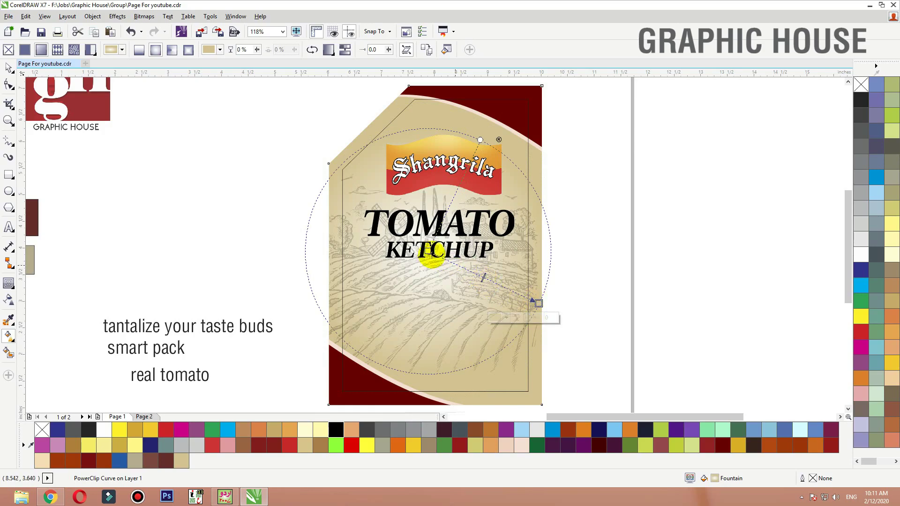
{"action": "left_click_drag", "start_coordinate": [429, 250], "coordinate": [434, 244]}
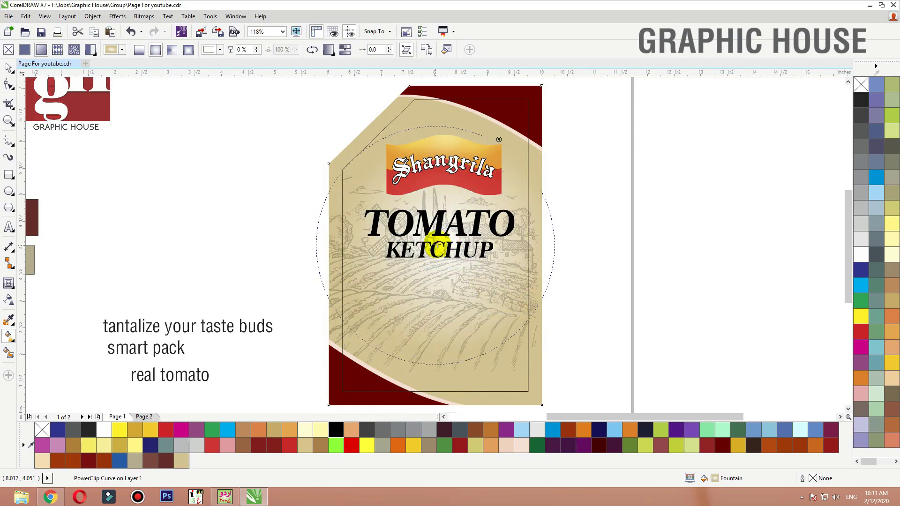
{"action": "key", "text": "space"}
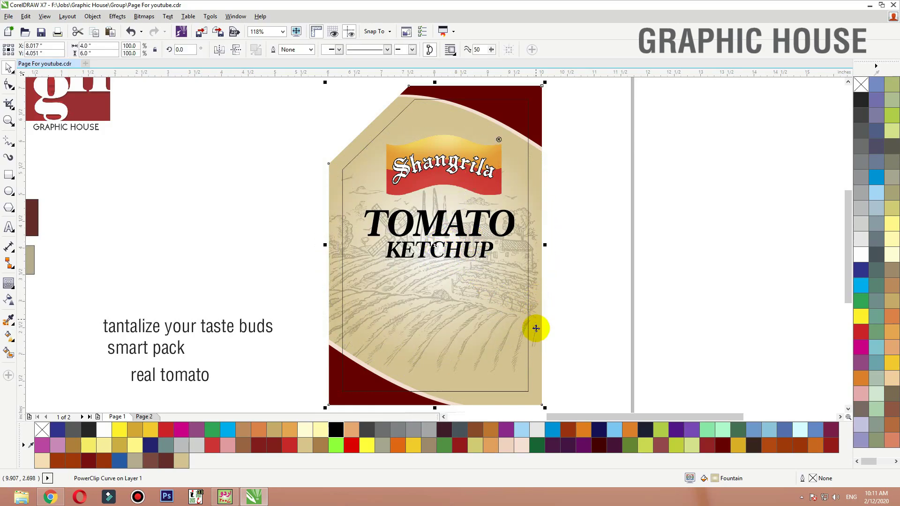
Make the farm sketch clipped inside the pouch more transparent, keeping Multiply mode, and finish editing the PowerClip contents.
{"action": "double_click", "coordinate": [540, 336]}
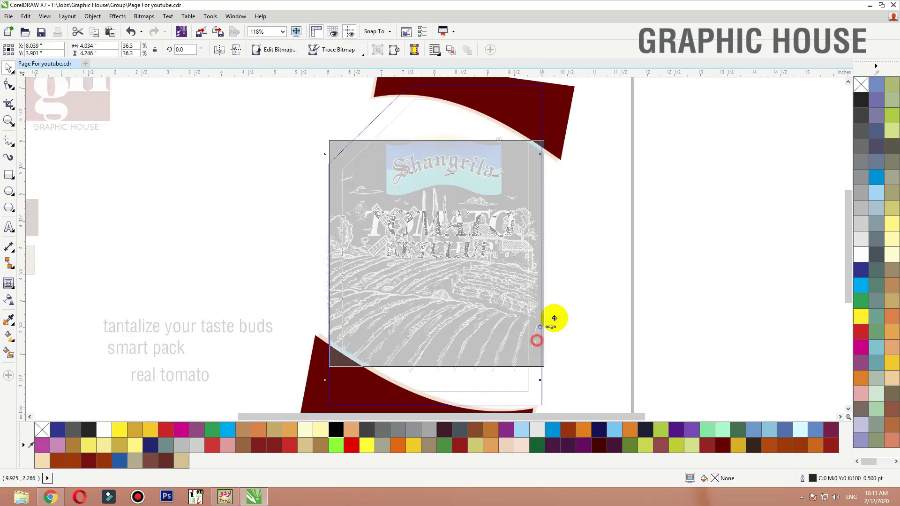
{"action": "left_click", "coordinate": [17, 305]}
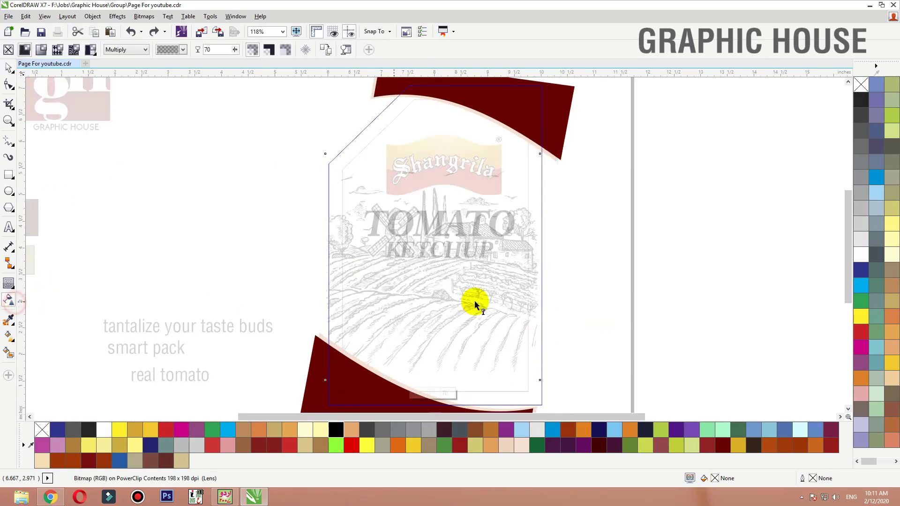
{"action": "left_click", "coordinate": [214, 50]}
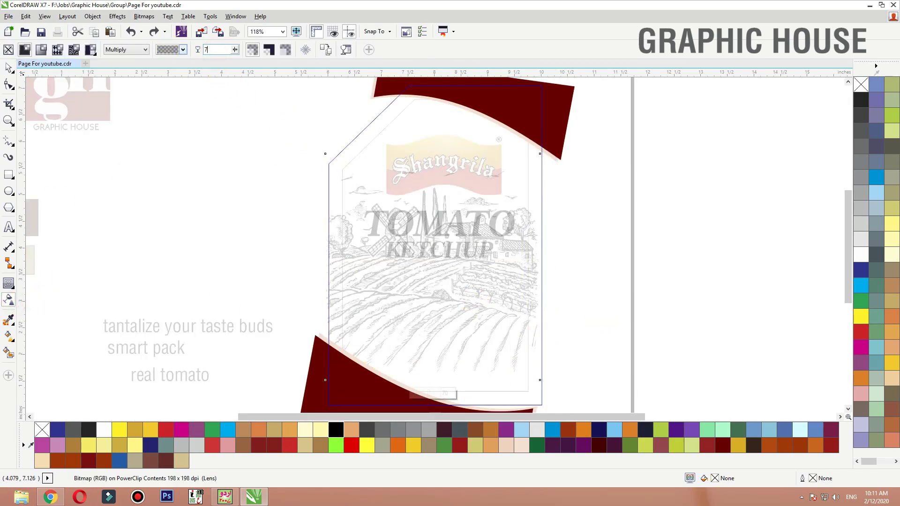
{"action": "left_click", "coordinate": [8, 68]}
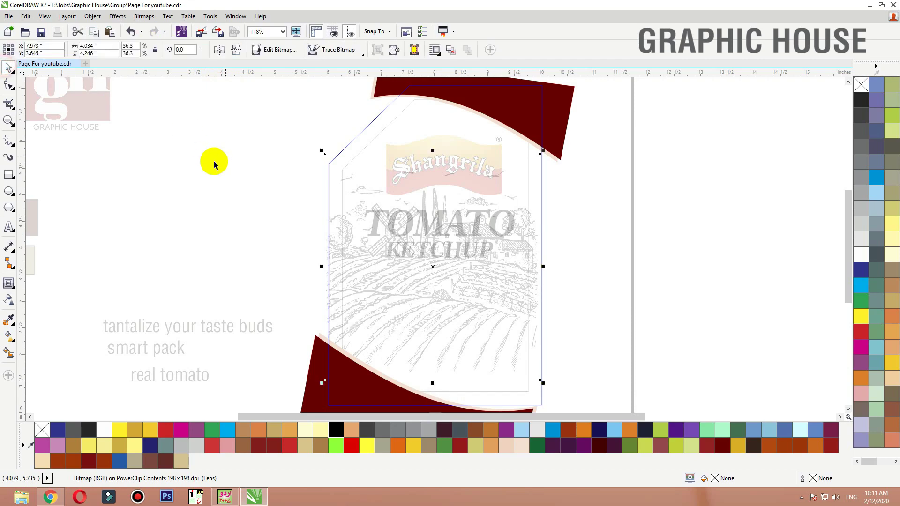
{"action": "left_click", "coordinate": [209, 165]}
Nudge the TOMATO KETCHUP title slightly down, away from the brand logo.
{"action": "left_click", "coordinate": [621, 201]}
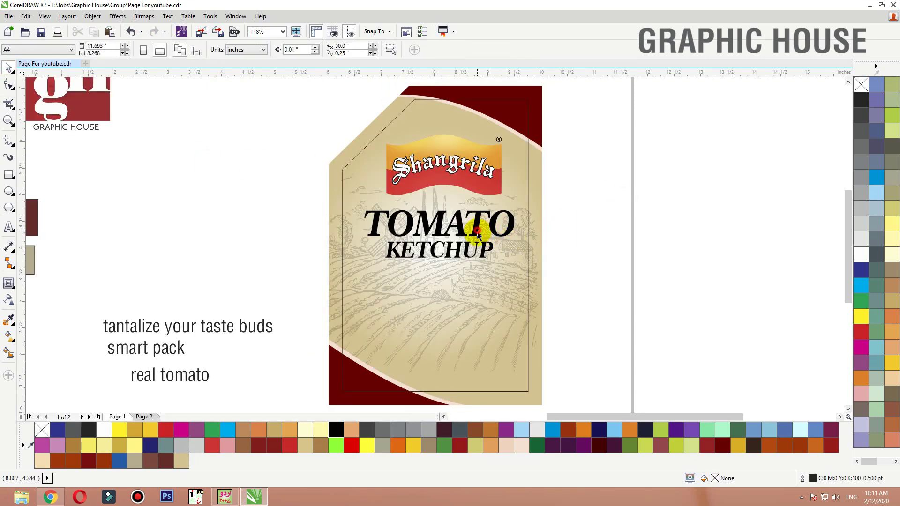
{"action": "left_click", "coordinate": [477, 233]}
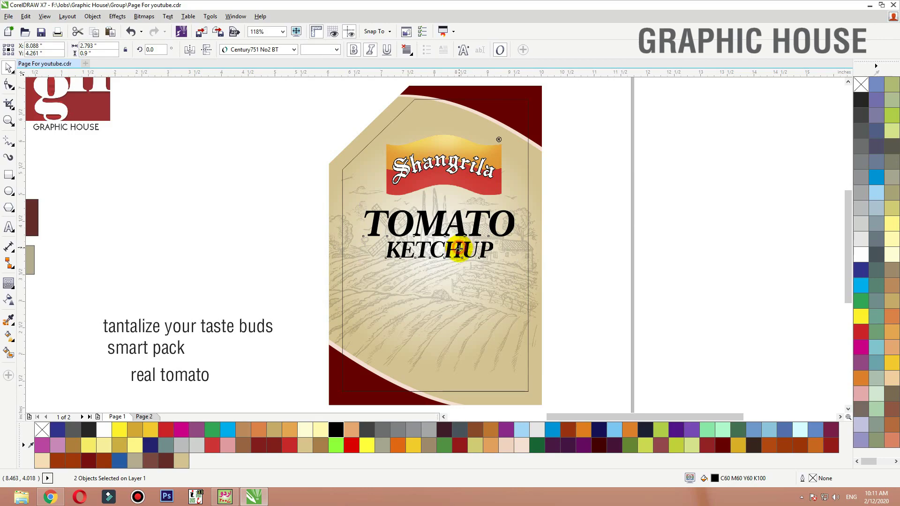
{"action": "left_click", "coordinate": [637, 244]}
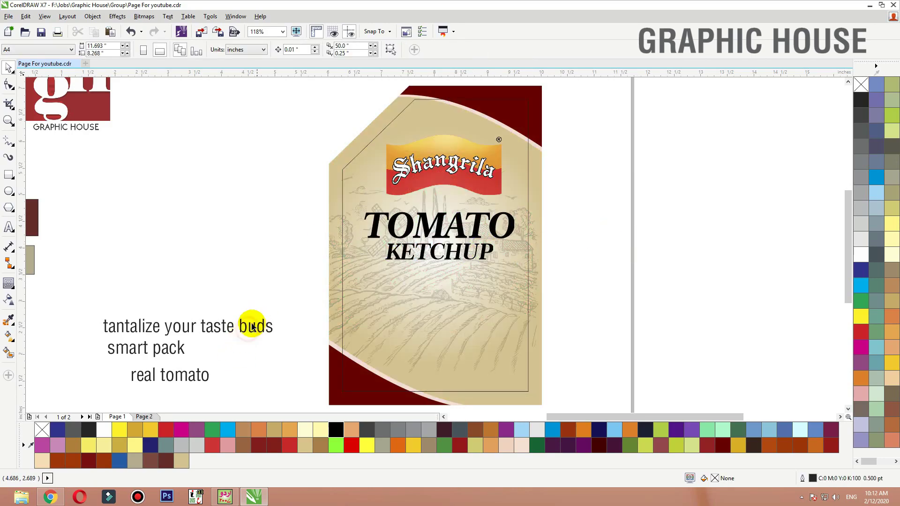
Move the "tantalize your taste buds" text slightly up and right, and convert it to Title Case.
{"action": "mouse_move", "coordinate": [263, 318]}
{"action": "left_mouse_down"}
{"action": "mouse_move", "coordinate": [257, 323]}
{"action": "mouse_move", "coordinate": [268, 314]}
{"action": "left_mouse_up"}
{"action": "double_click", "coordinate": [264, 312]}
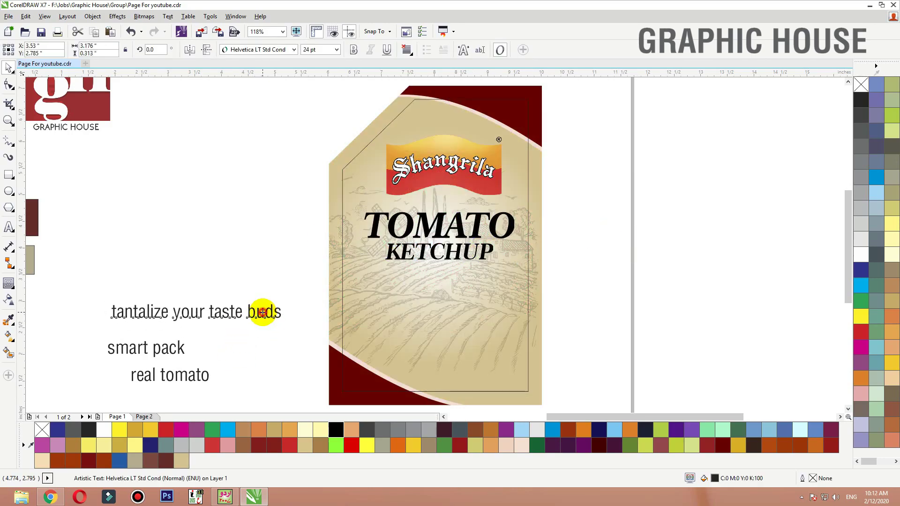
{"action": "key", "text": "ctrl+a"}
{"action": "key", "text": "shift+F3"}
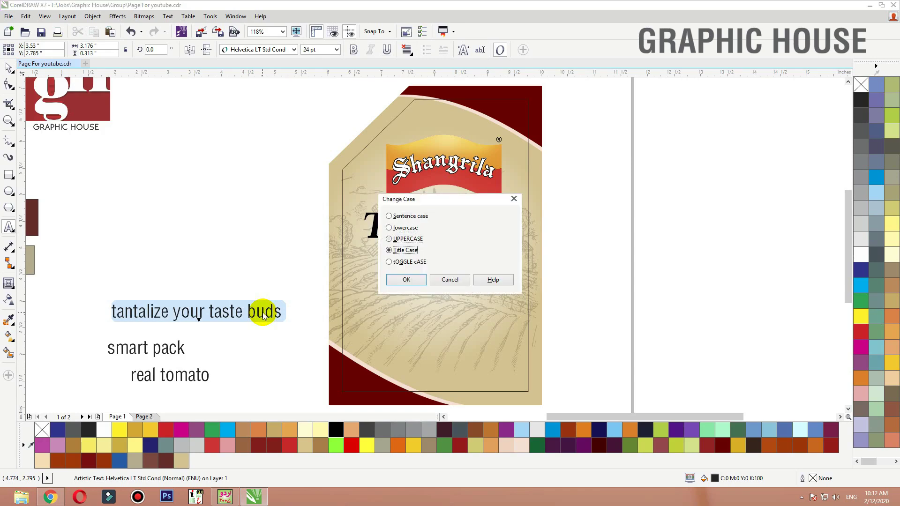
{"action": "key", "text": "Return"}
{"action": "left_click", "coordinate": [8, 68]}
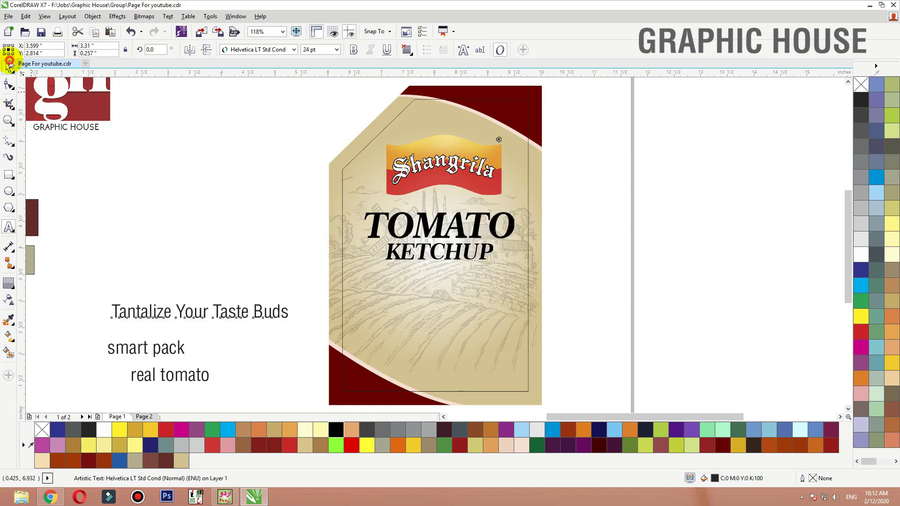
Place the Tantalize Your Taste Buds tagline near the pouch's lower right corner, scaled down to about 2.33 in wide.
{"action": "left_click_drag", "start_coordinate": [292, 302], "coordinate": [199, 311]}
{"action": "left_click_drag", "start_coordinate": [181, 311], "coordinate": [458, 356]}
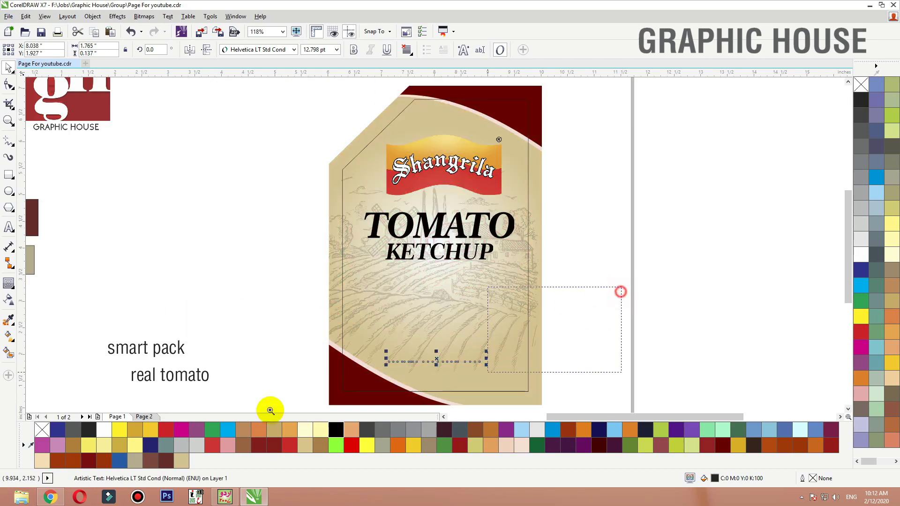
{"action": "key", "text": "shift+F2"}
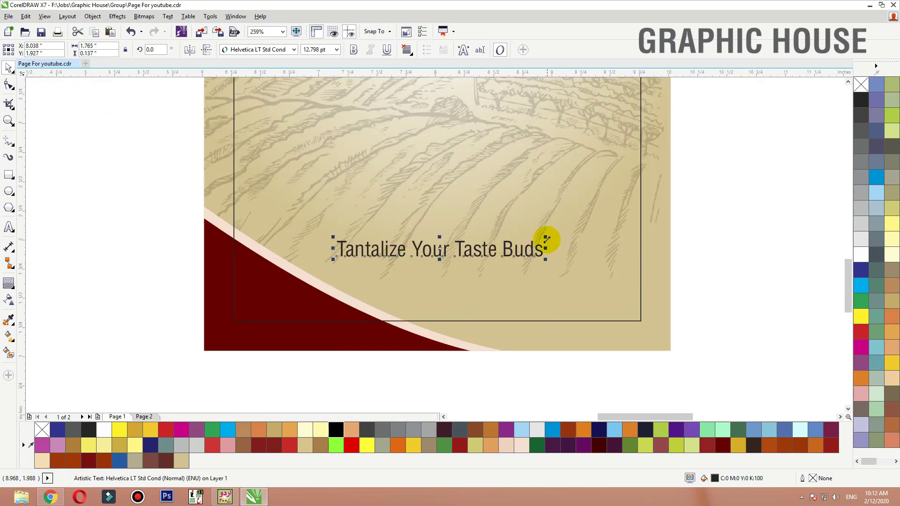
{"action": "left_click_drag", "start_coordinate": [545, 239], "coordinate": [618, 249]}
{"action": "scroll", "coordinate": [646, 328], "scroll_direction": "down", "scroll_amount": 3}
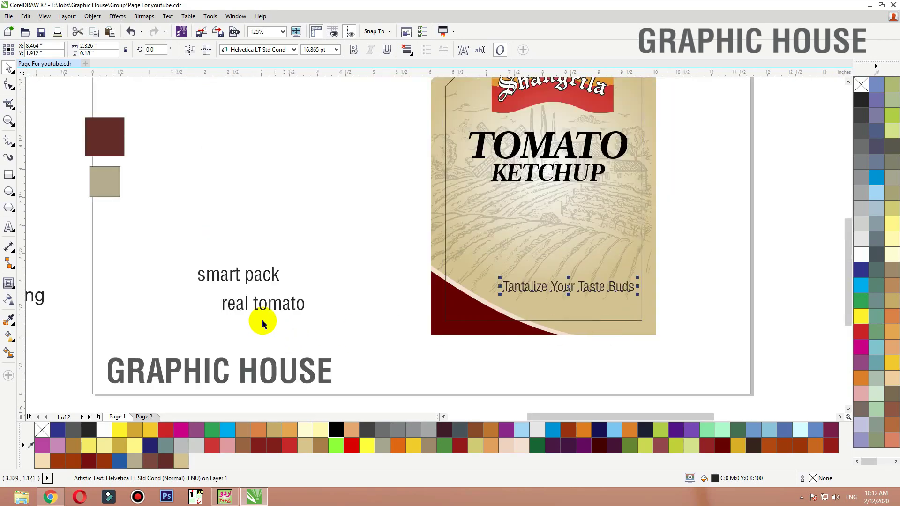
Place "smart pack" below the tagline near the pouch's lower right corner and convert it to Title Case.
{"action": "left_click_drag", "start_coordinate": [261, 280], "coordinate": [611, 311]}
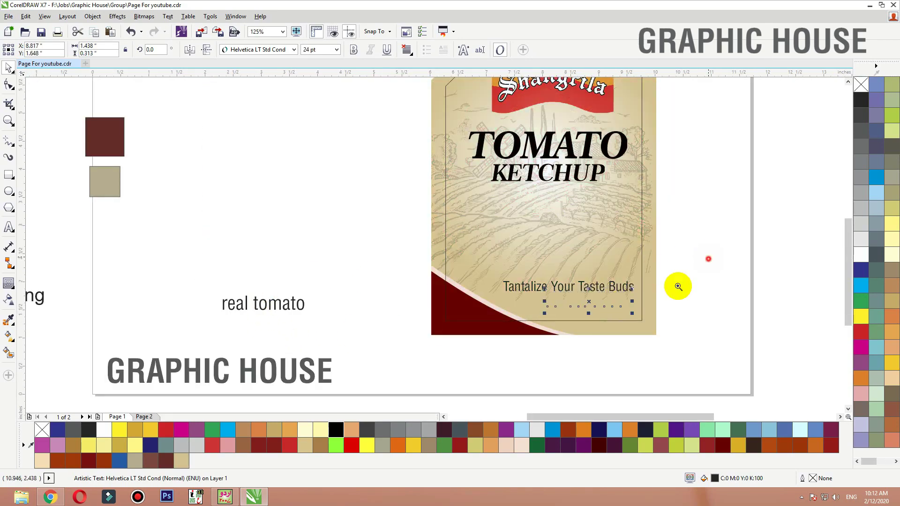
{"action": "left_click_drag", "start_coordinate": [678, 287], "coordinate": [448, 361]}
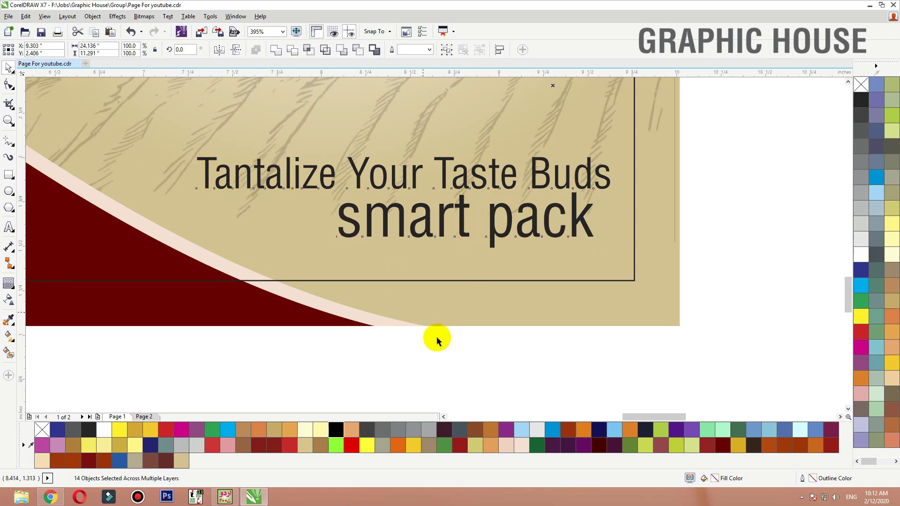
{"action": "left_click", "coordinate": [419, 346]}
{"action": "left_click", "coordinate": [468, 237]}
{"action": "key", "text": "F8"}
{"action": "key", "text": "shift+F3"}
{"action": "key", "text": "Down"}
{"action": "key", "text": "Down"}
{"action": "key", "text": "Down"}
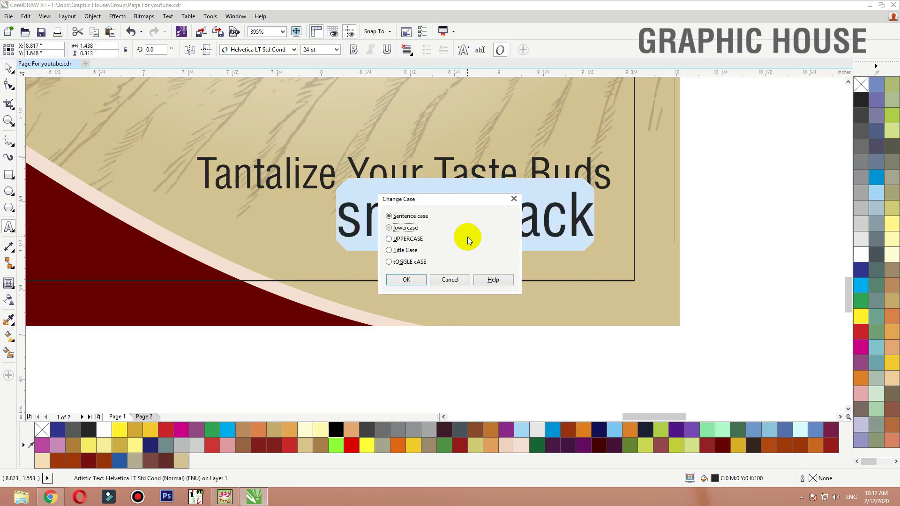
{"action": "key", "text": "Return"}
{"action": "left_click", "coordinate": [11, 70]}
{"action": "left_click", "coordinate": [490, 198]}
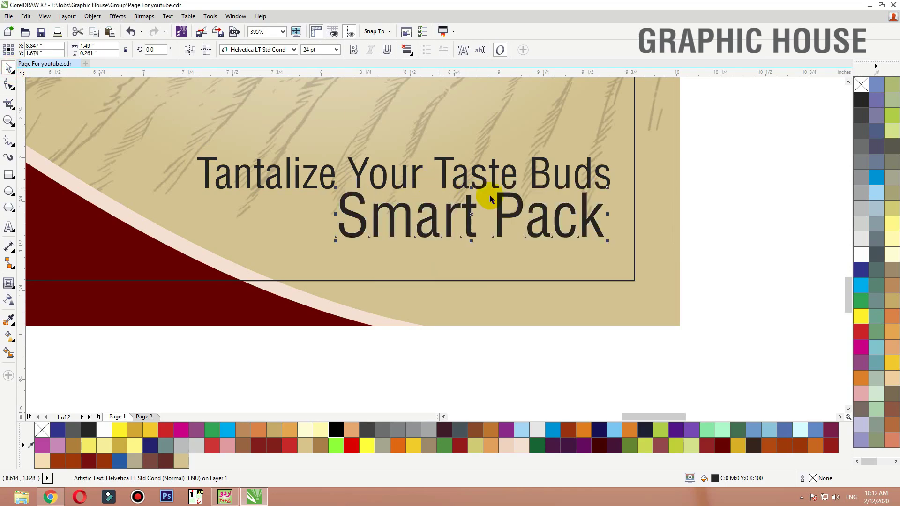
{"action": "left_click_drag", "start_coordinate": [509, 230], "coordinate": [534, 261]}
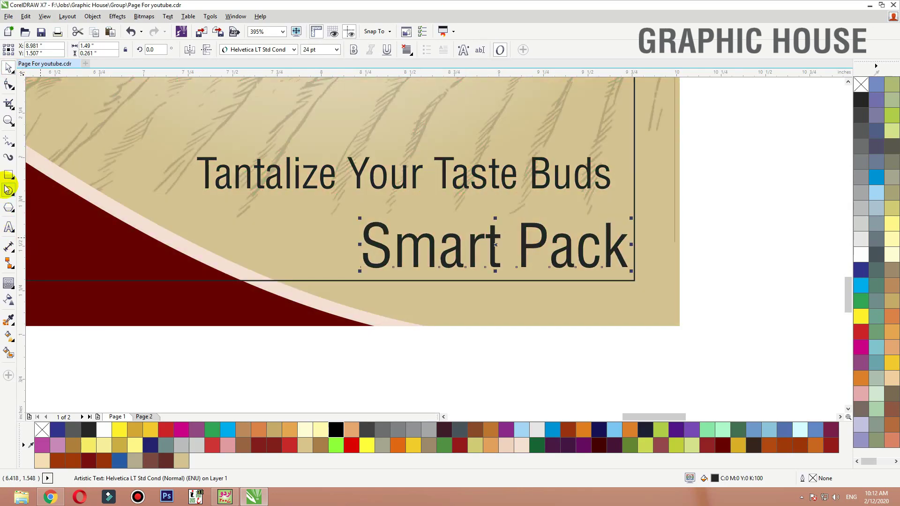
Draw a green rectangle without outline, about 1.65 by 0.33 in, over Smart Pack and flush with the pouch's right edge.
{"action": "left_click", "coordinate": [8, 180]}
{"action": "left_click_drag", "start_coordinate": [680, 222], "coordinate": [387, 281]}
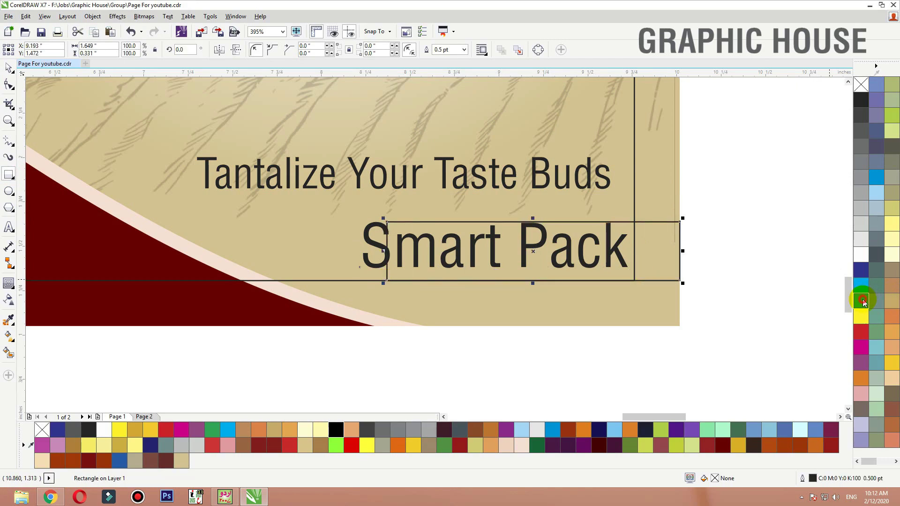
{"action": "left_click", "coordinate": [862, 300]}
{"action": "right_click", "coordinate": [865, 88]}
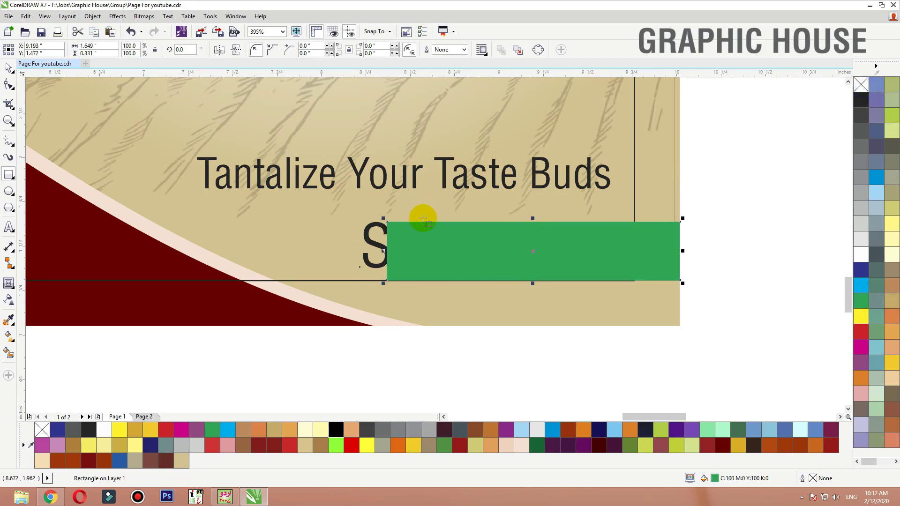
Bring the Smart Pack text in front of the green rectangle, colour it white and scale it down to fit inside.
{"action": "key", "text": "space"}
{"action": "left_click", "coordinate": [378, 245]}
{"action": "key", "text": "shift+Page_Up"}
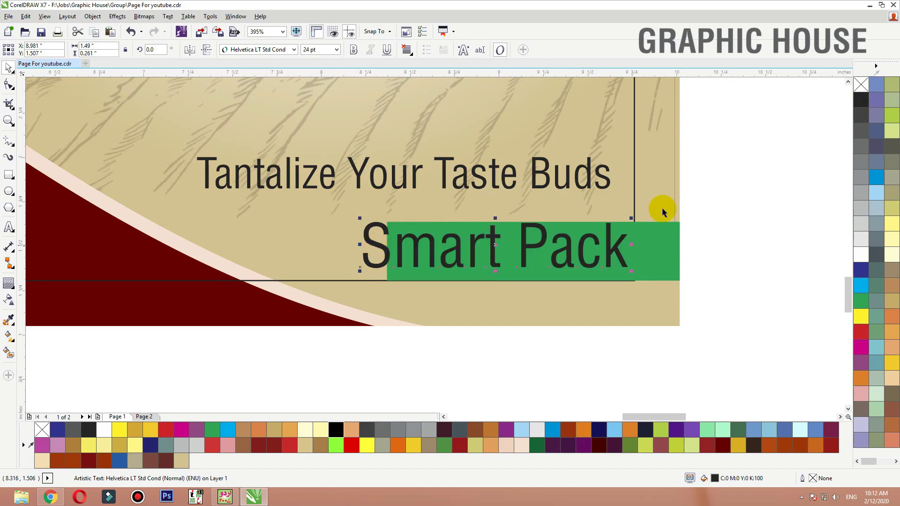
{"action": "left_click", "coordinate": [862, 254]}
{"action": "mouse_move", "coordinate": [631, 220]}
{"action": "left_mouse_down"}
{"action": "mouse_move", "coordinate": [603, 215]}
{"action": "mouse_move", "coordinate": [591, 227]}
{"action": "mouse_move", "coordinate": [588, 257]}
{"action": "mouse_move", "coordinate": [628, 228]}
{"action": "left_mouse_up"}
Convert the green rectangle to curves and slant its left edge, shifting the lower corner inward and the upper corner slightly outward.
{"action": "left_click", "coordinate": [389, 249]}
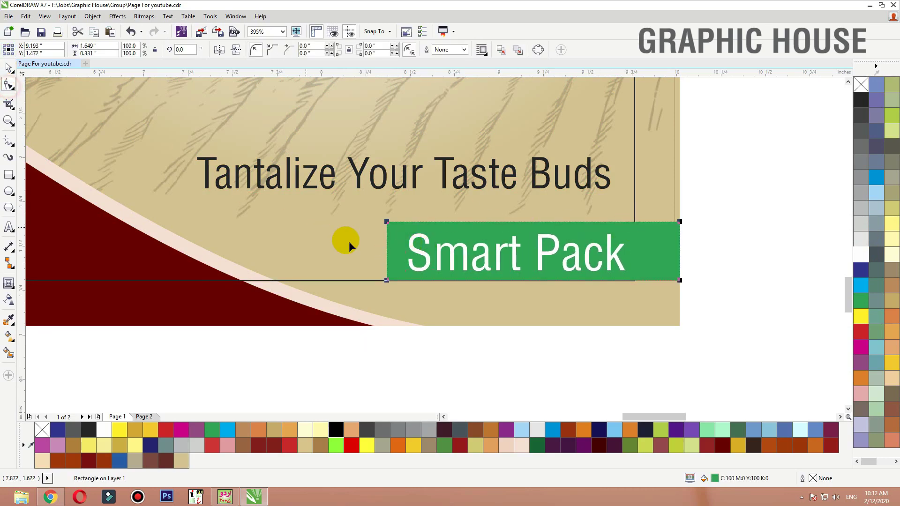
{"action": "key", "text": "ctrl+q"}
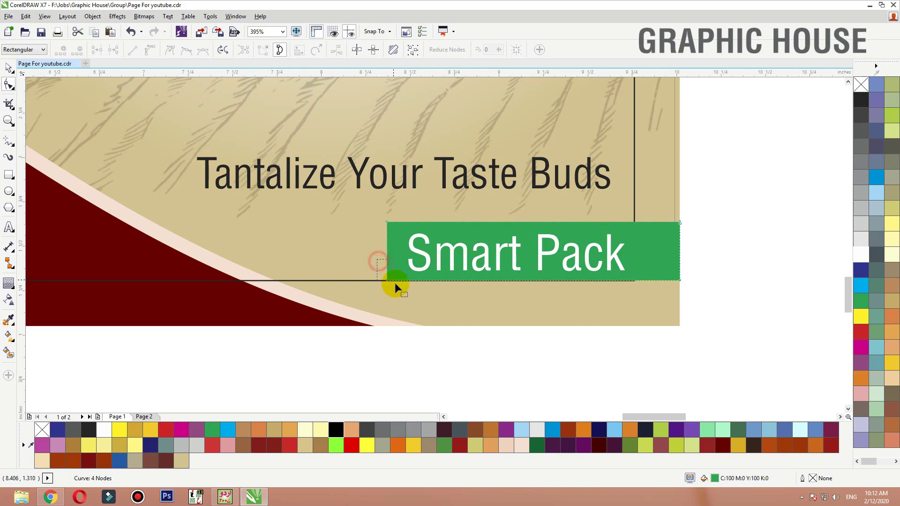
{"action": "mouse_move", "coordinate": [395, 283]}
{"action": "left_mouse_down"}
{"action": "mouse_move", "coordinate": [386, 279]}
{"action": "mouse_move", "coordinate": [399, 281]}
{"action": "left_mouse_up"}
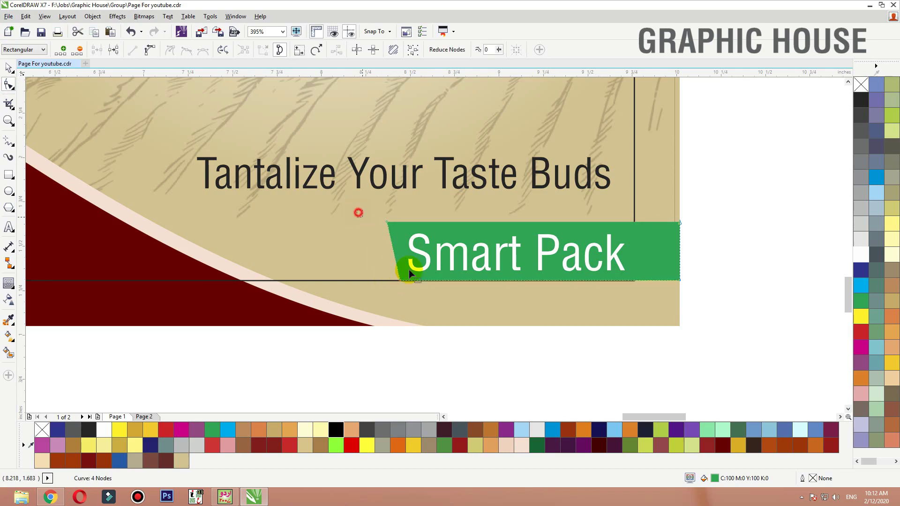
{"action": "key", "text": "space"}
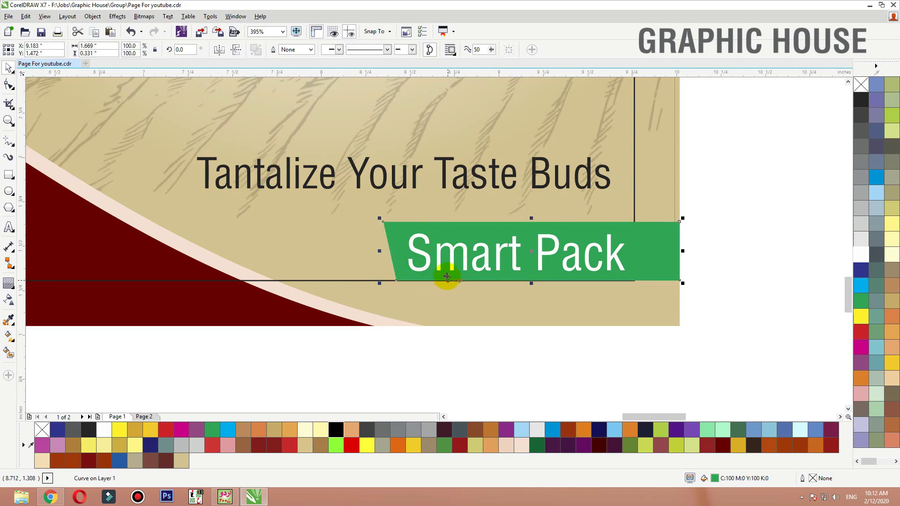
Scale the green banner and its Smart Pack text down together to about 1.45 in wide, and adjust the text's horizontal position.
{"action": "left_click", "coordinate": [440, 264]}
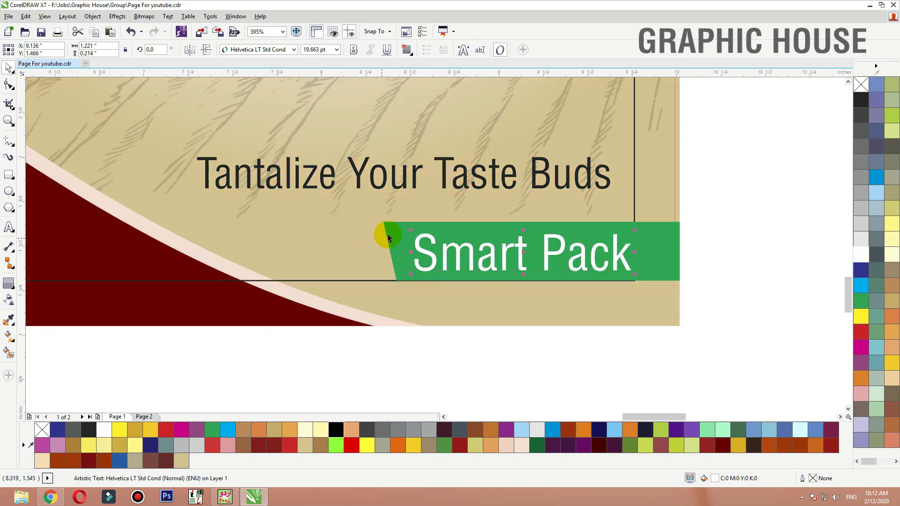
{"action": "left_click", "coordinate": [384, 224], "text": "shift"}
{"action": "left_click_drag", "start_coordinate": [382, 218], "coordinate": [418, 227]}
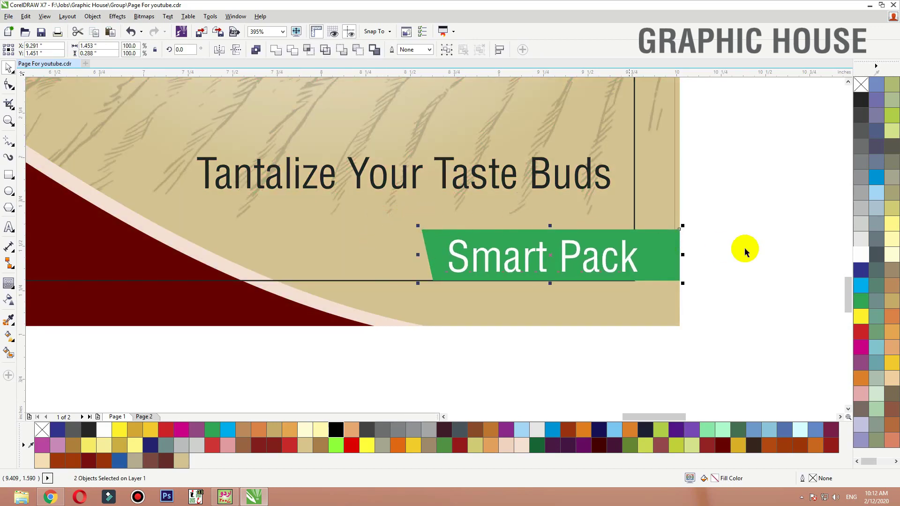
{"action": "left_click", "coordinate": [746, 250]}
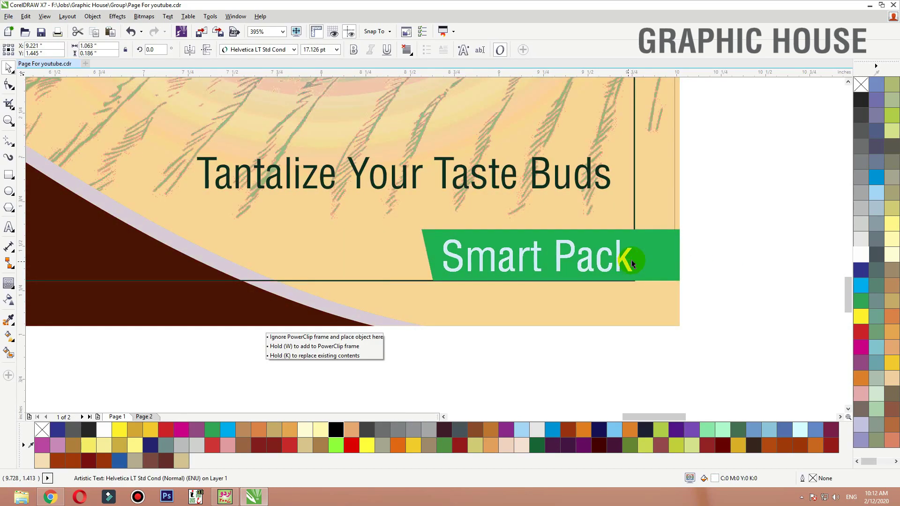
{"action": "left_click", "coordinate": [646, 215]}
{"action": "key", "text": "shift+F2"}
{"action": "left_click", "coordinate": [595, 253]}
{"action": "scroll", "coordinate": [595, 231], "scroll_direction": "down", "scroll_amount": 3}
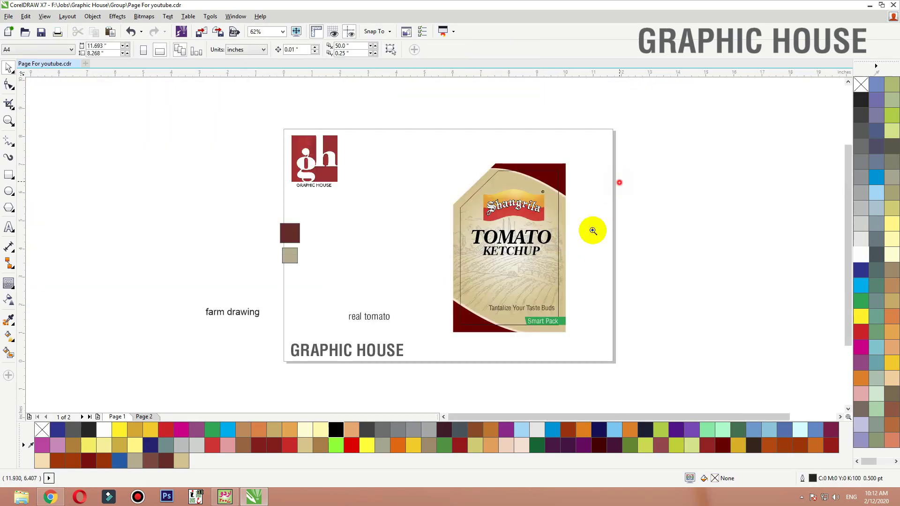
Change the "real tomato" text to Title Case and move it higher on the page, beside the pouch.
{"action": "scroll", "coordinate": [294, 363], "scroll_direction": "up", "scroll_amount": 3}
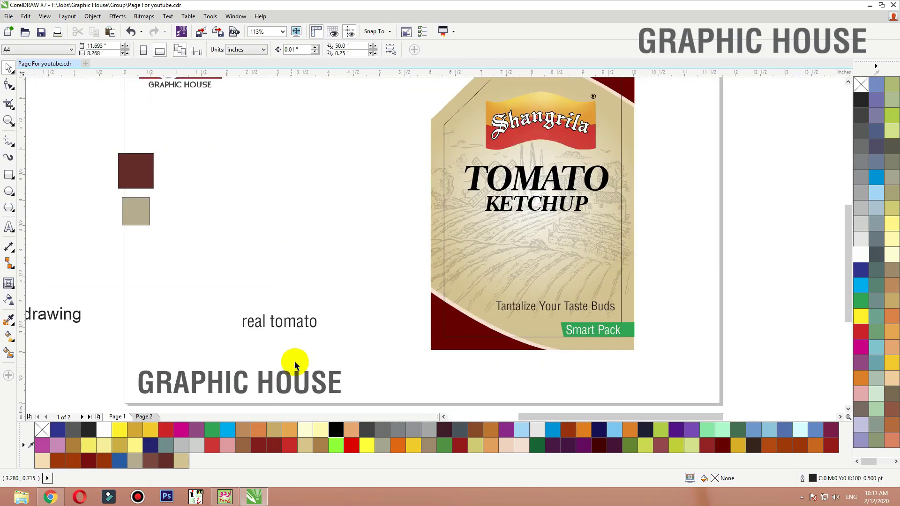
{"action": "double_click", "coordinate": [319, 319]}
{"action": "key", "text": "ctrl+a"}
{"action": "key", "text": "shift+F3"}
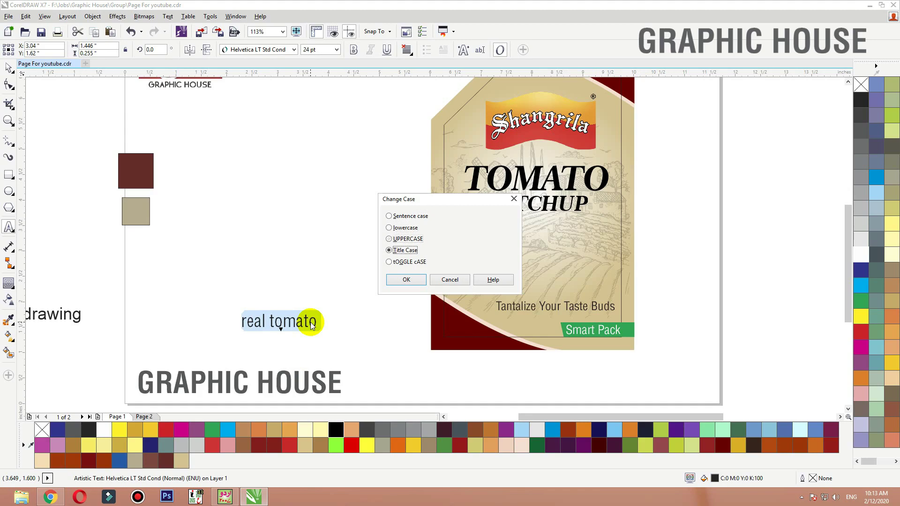
{"action": "key", "text": "Return"}
{"action": "left_click", "coordinate": [8, 67]}
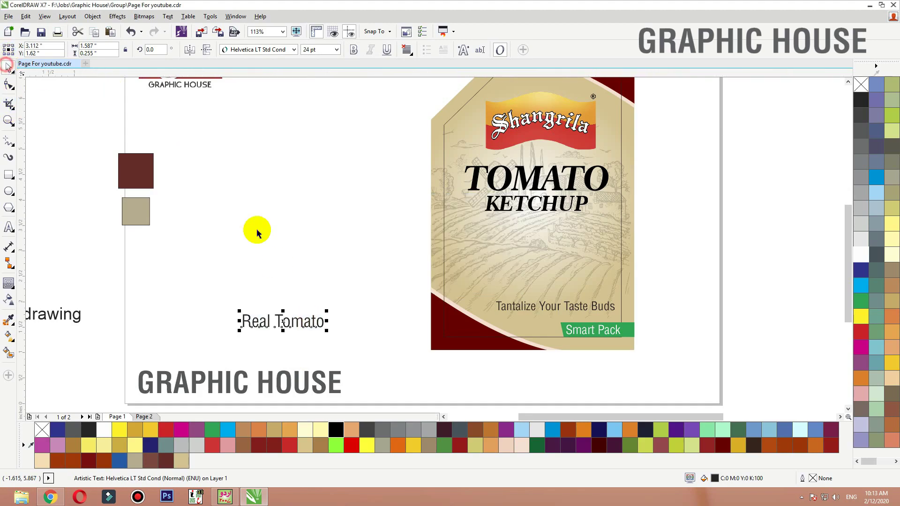
{"action": "left_click_drag", "start_coordinate": [283, 319], "coordinate": [317, 268]}
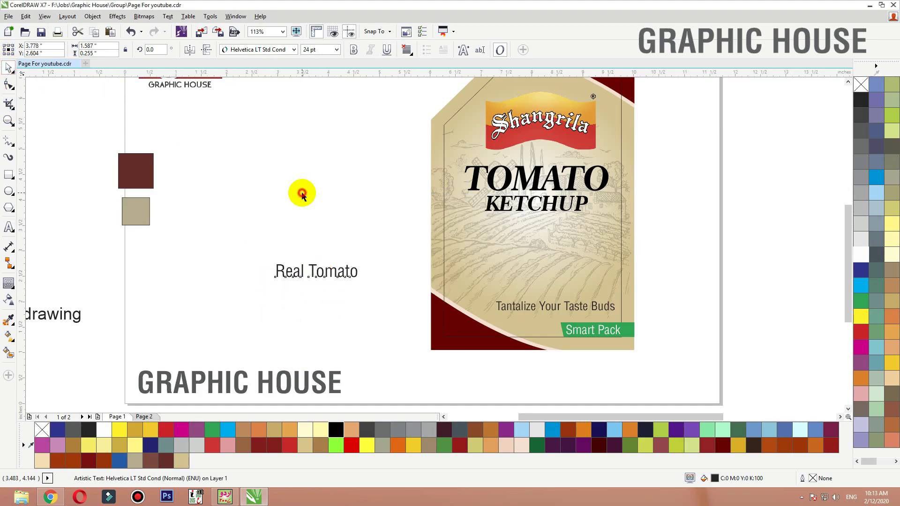
{"action": "left_click", "coordinate": [302, 193]}
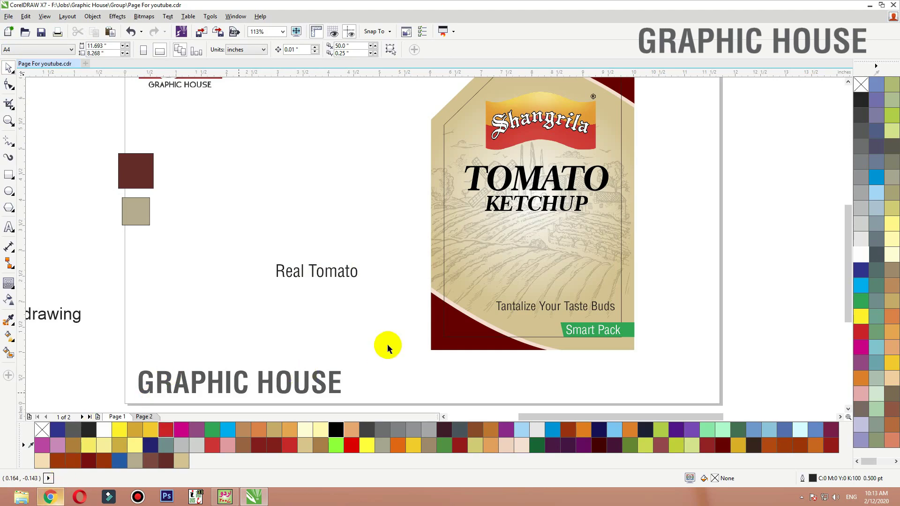
Copy the word Tomato from the Real Tomato text and search Google Images in Chrome for "Tomato png".
{"action": "left_click", "coordinate": [317, 276]}
{"action": "double_click", "coordinate": [309, 275]}
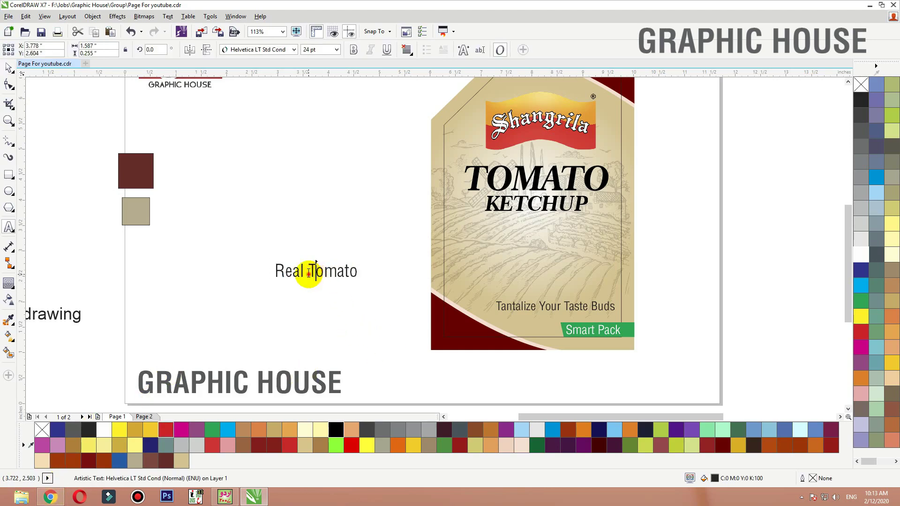
{"action": "left_click_drag", "start_coordinate": [308, 275], "coordinate": [412, 277]}
{"action": "key", "text": "ctrl+c"}
{"action": "key", "text": "alt+Tab"}
{"action": "key", "text": "Escape"}
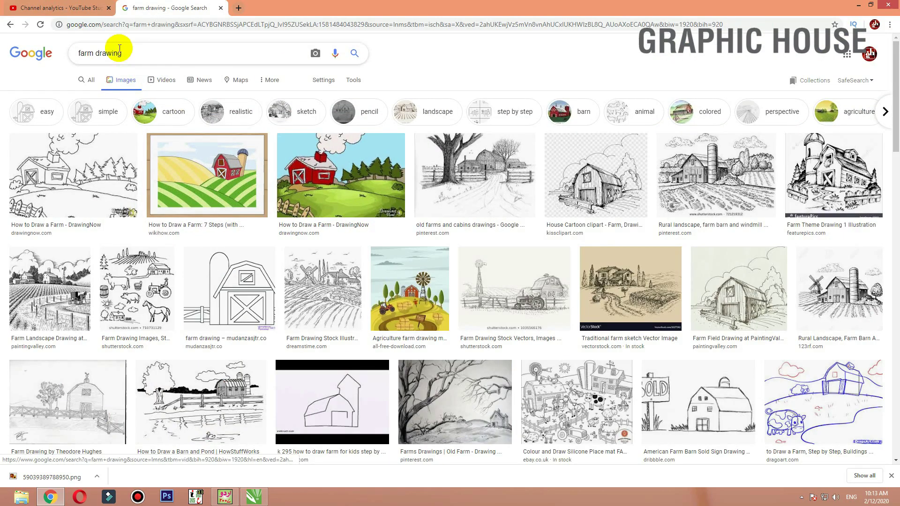
{"action": "left_click_drag", "start_coordinate": [139, 52], "coordinate": [2, 54]}
{"action": "key", "text": "ctrl+v"}
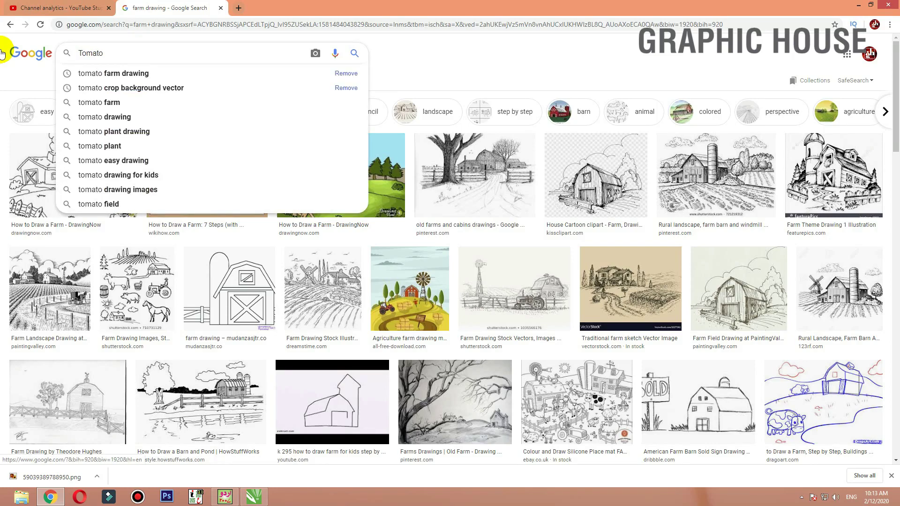
{"action": "type", "text": "png"}
{"action": "key", "text": "Return"}
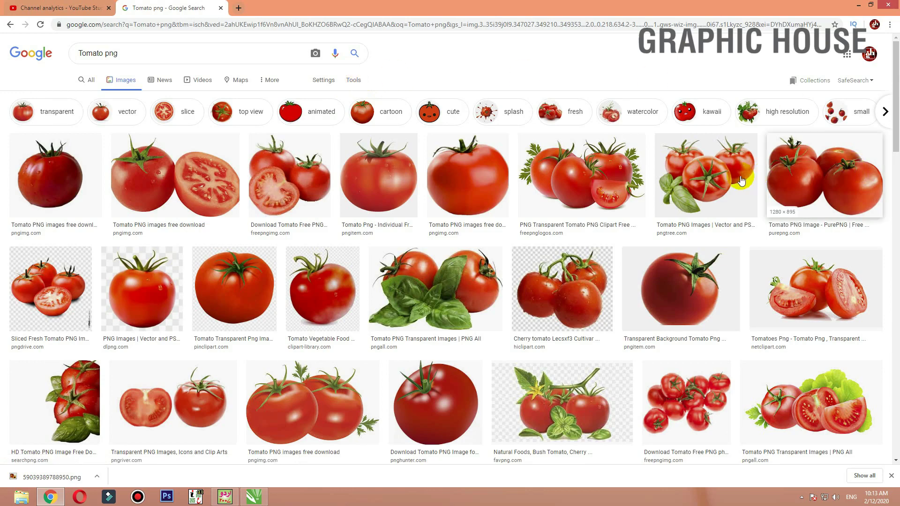
Open the source page of the Pngtree tomato trio result and check the related images in its search preview.
{"action": "left_click", "coordinate": [715, 180]}
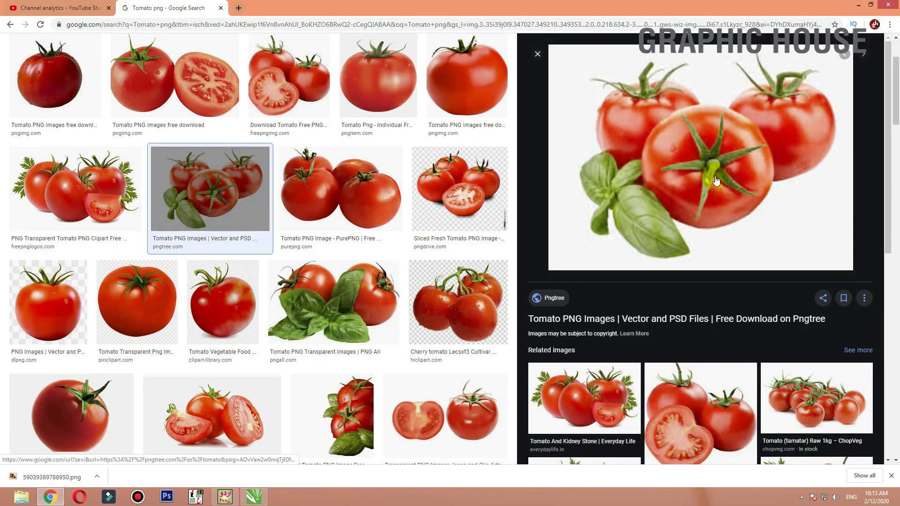
{"action": "left_click", "coordinate": [690, 319]}
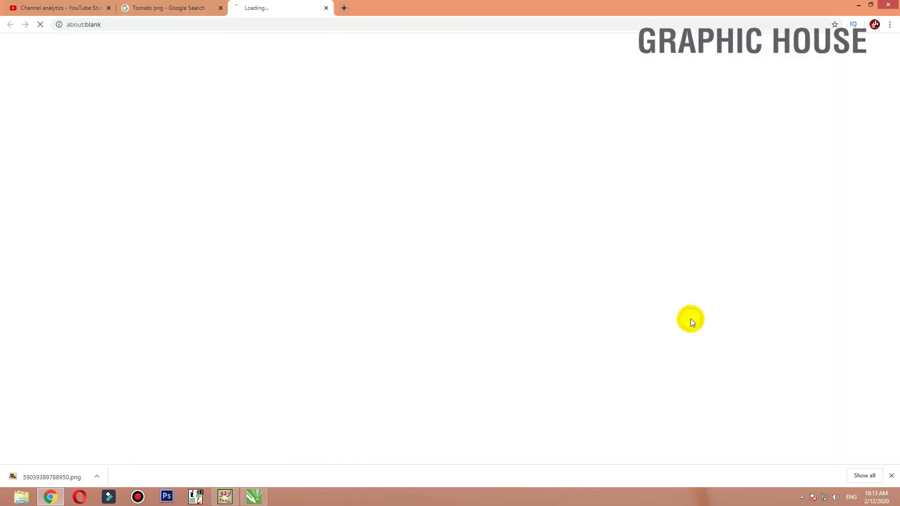
{"action": "left_click", "coordinate": [181, 9]}
{"action": "scroll", "coordinate": [668, 291], "scroll_direction": "down", "scroll_amount": 9}
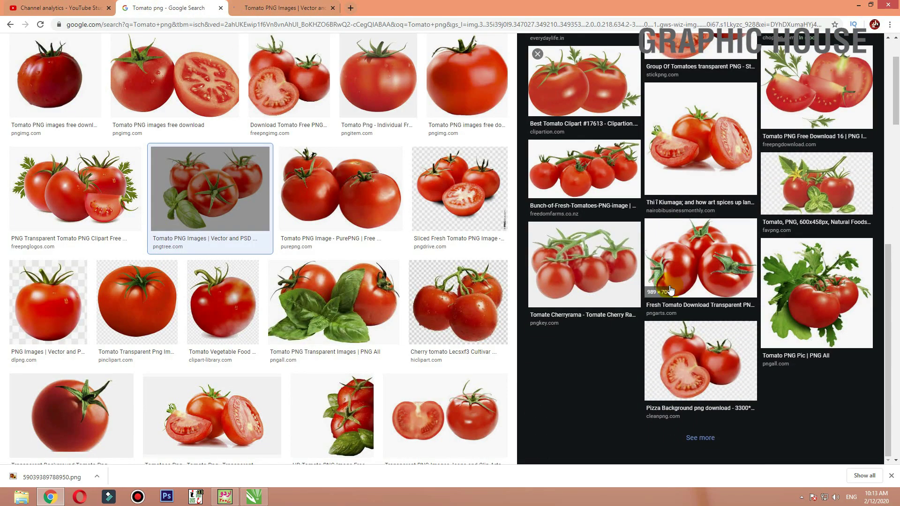
{"action": "scroll", "coordinate": [668, 290], "scroll_direction": "up", "scroll_amount": 9}
{"action": "key", "text": "Escape"}
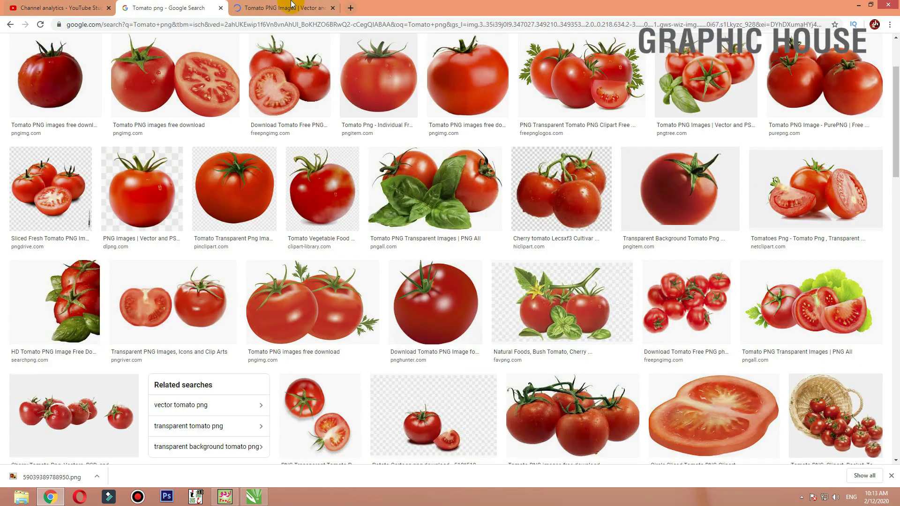
Look through the tomato images on the Pngtree page for a suitable picture, and close the page.
{"action": "left_click", "coordinate": [291, 5]}
{"action": "scroll", "coordinate": [835, 268], "scroll_direction": "down", "scroll_amount": 4}
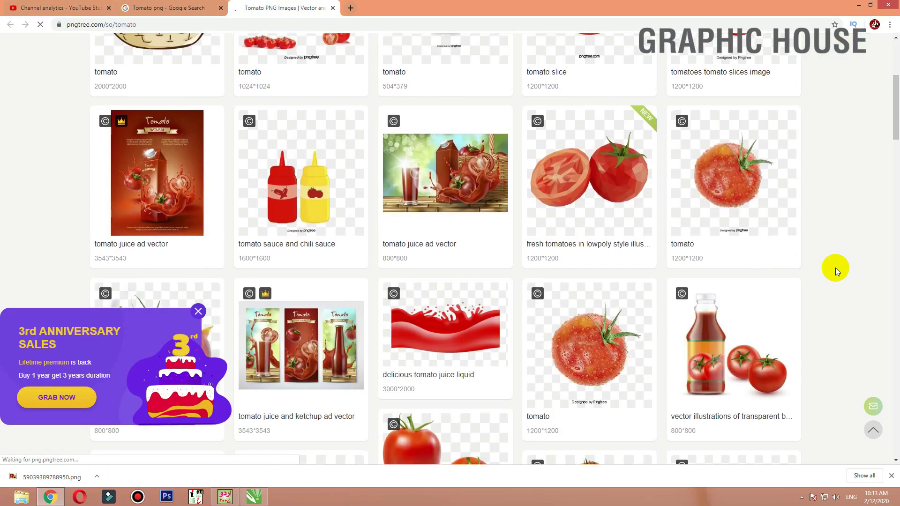
{"action": "scroll", "coordinate": [835, 268], "scroll_direction": "down", "scroll_amount": 6}
{"action": "scroll", "coordinate": [835, 268], "scroll_direction": "down", "scroll_amount": 15}
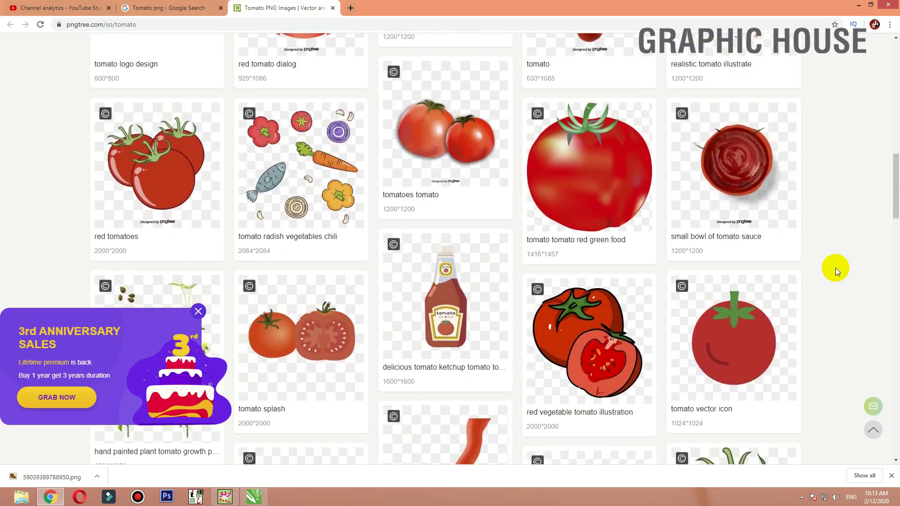
{"action": "scroll", "coordinate": [835, 268], "scroll_direction": "down", "scroll_amount": 15}
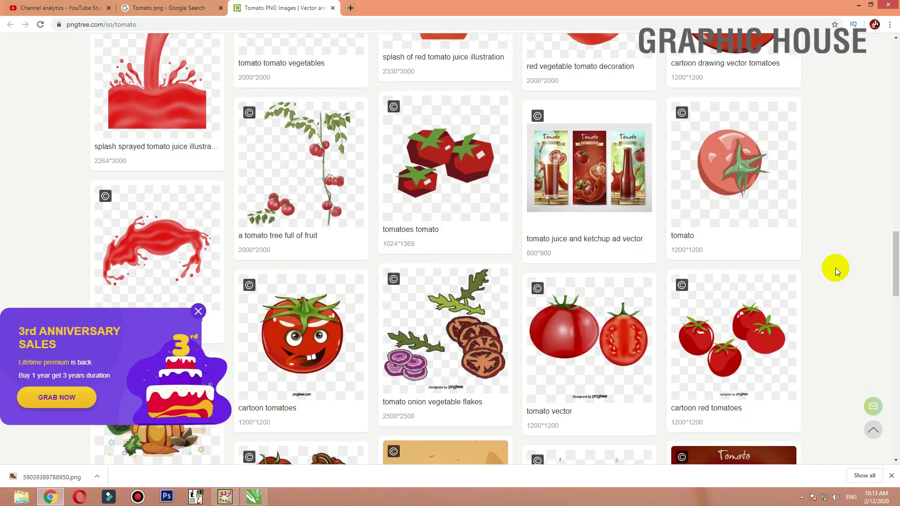
{"action": "scroll", "coordinate": [835, 268], "scroll_direction": "down", "scroll_amount": 5}
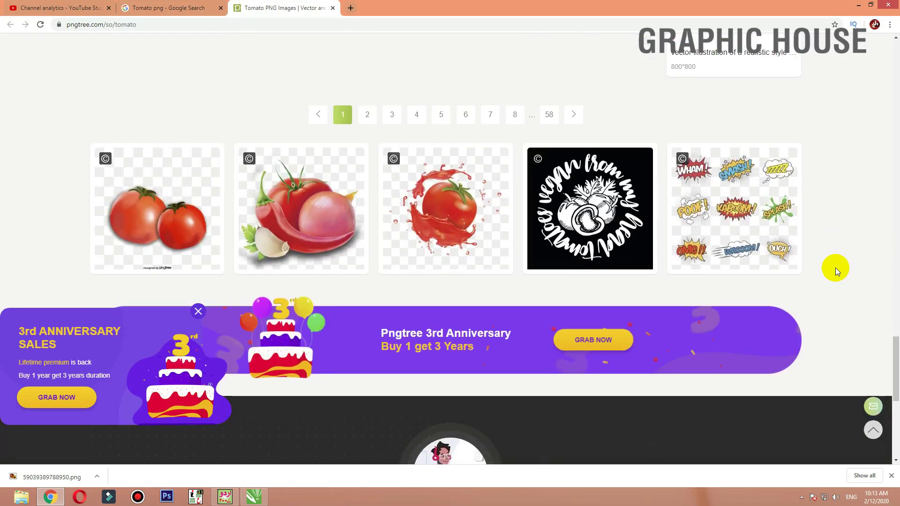
{"action": "left_click", "coordinate": [155, 8]}
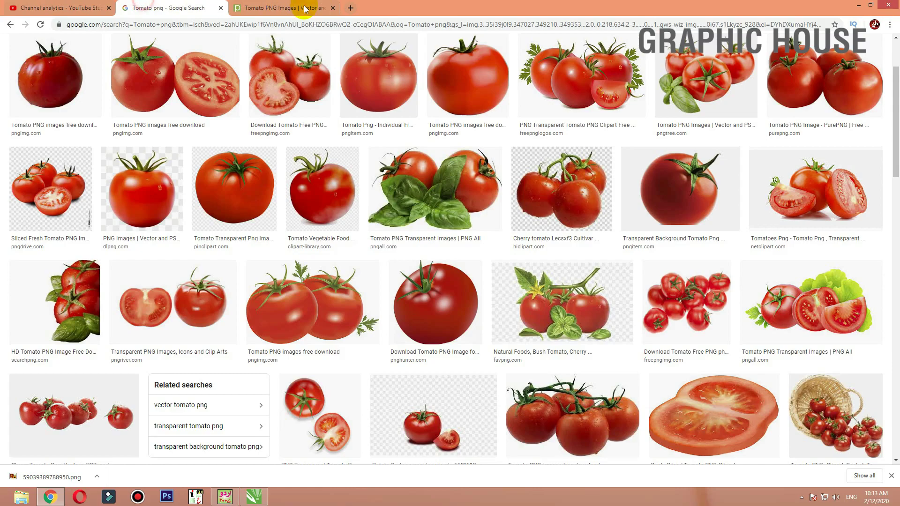
{"action": "left_click", "coordinate": [333, 8]}
Browse the tomato image results and filter them to the Large size.
{"action": "scroll", "coordinate": [311, 213], "scroll_direction": "down", "scroll_amount": 6}
{"action": "scroll", "coordinate": [312, 204], "scroll_direction": "down", "scroll_amount": 9}
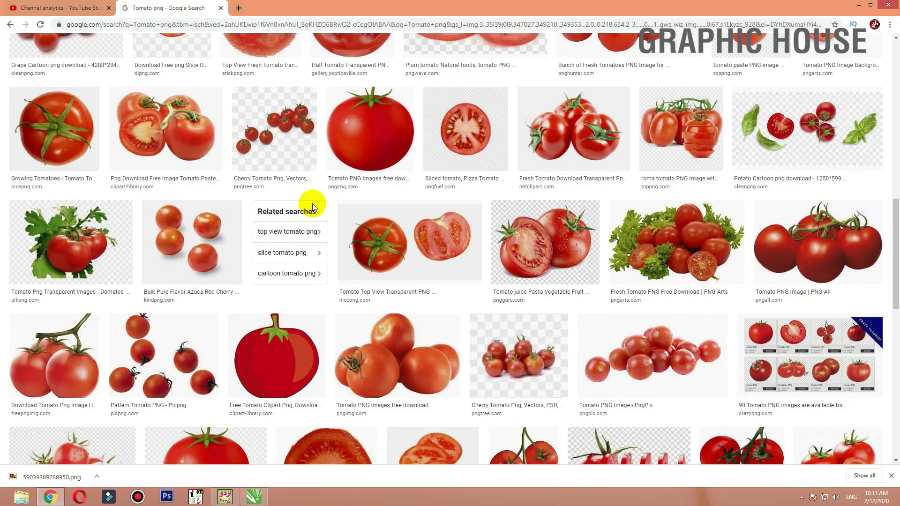
{"action": "scroll", "coordinate": [313, 208], "scroll_direction": "up", "scroll_amount": 15}
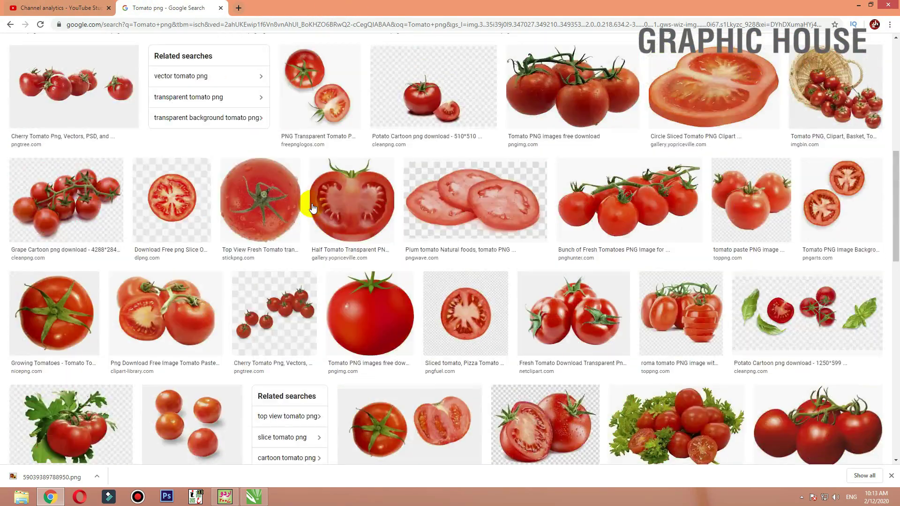
{"action": "left_click", "coordinate": [350, 81]}
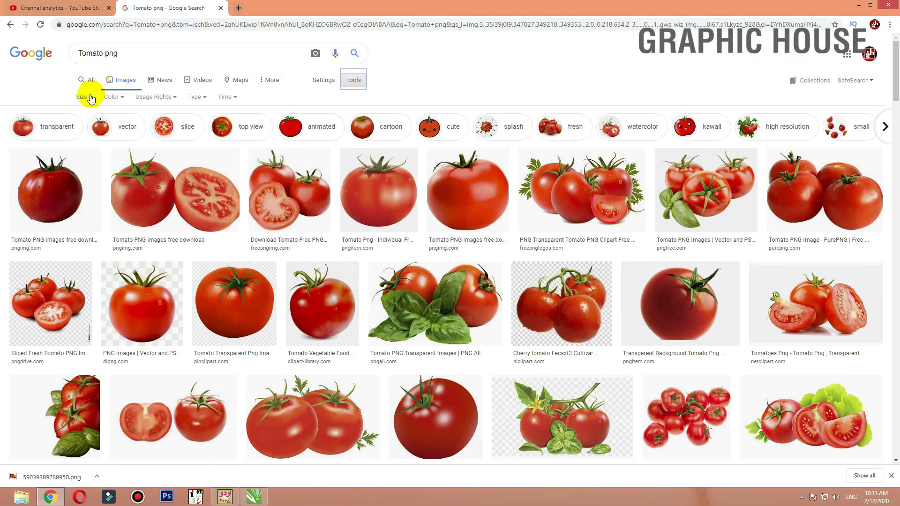
{"action": "left_click", "coordinate": [84, 97]}
{"action": "left_click", "coordinate": [87, 125]}
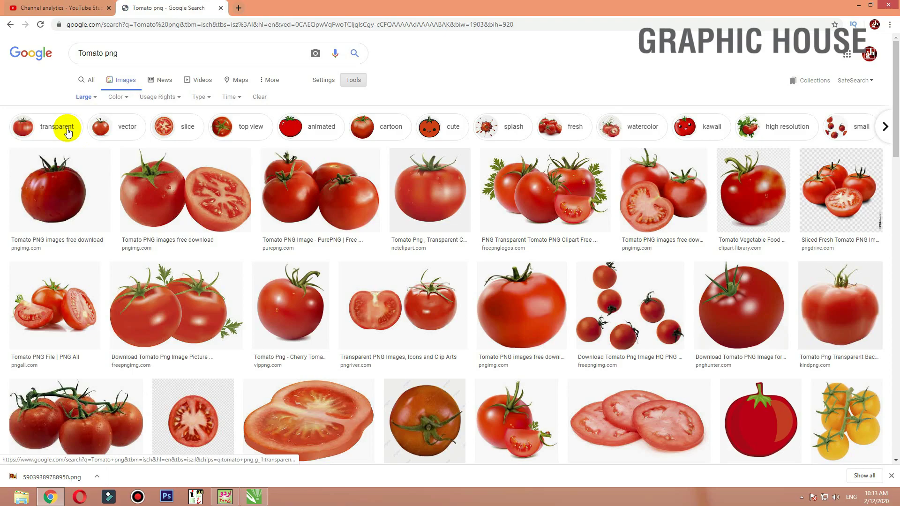
Examine the large tomato image results for a realistic picture that suits the pouch.
{"action": "scroll", "coordinate": [167, 157], "scroll_direction": "down", "scroll_amount": 6}
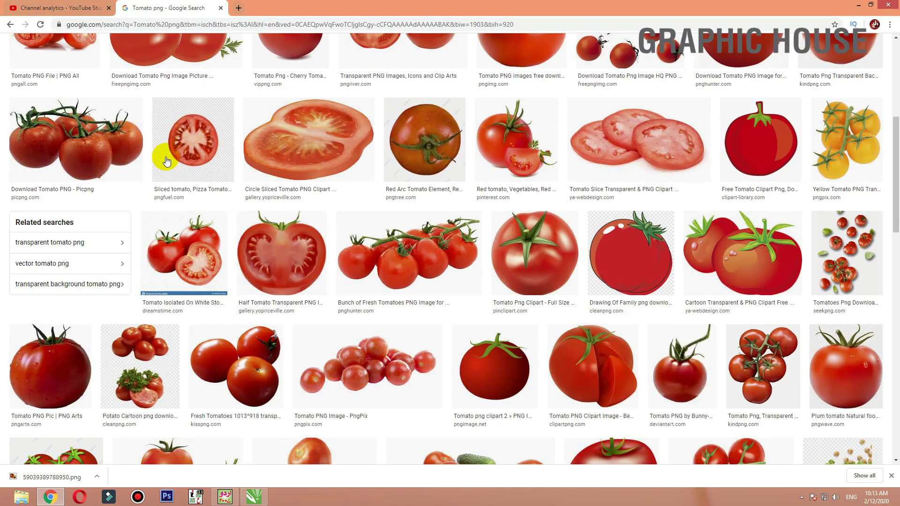
{"action": "scroll", "coordinate": [159, 148], "scroll_direction": "down", "scroll_amount": 3}
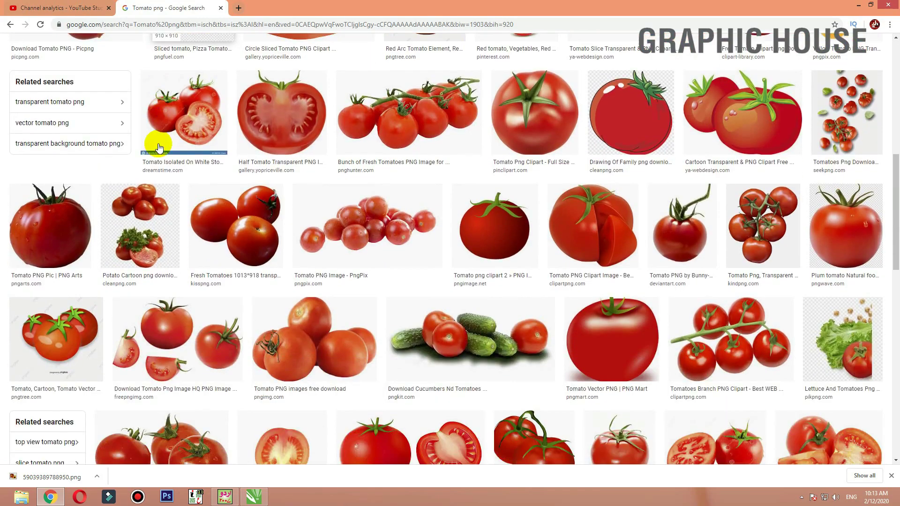
{"action": "scroll", "coordinate": [159, 148], "scroll_direction": "down", "scroll_amount": 5}
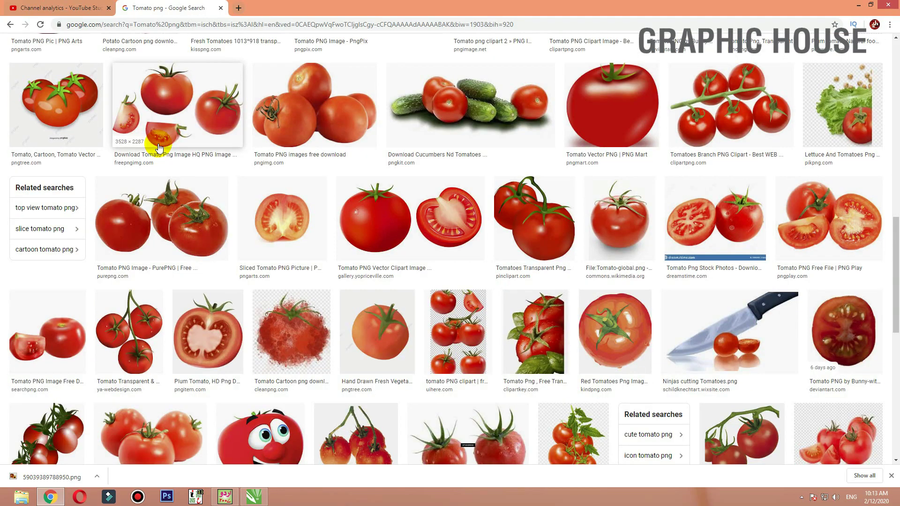
{"action": "scroll", "coordinate": [159, 148], "scroll_direction": "down", "scroll_amount": 4}
{"action": "scroll", "coordinate": [159, 148], "scroll_direction": "down", "scroll_amount": 4}
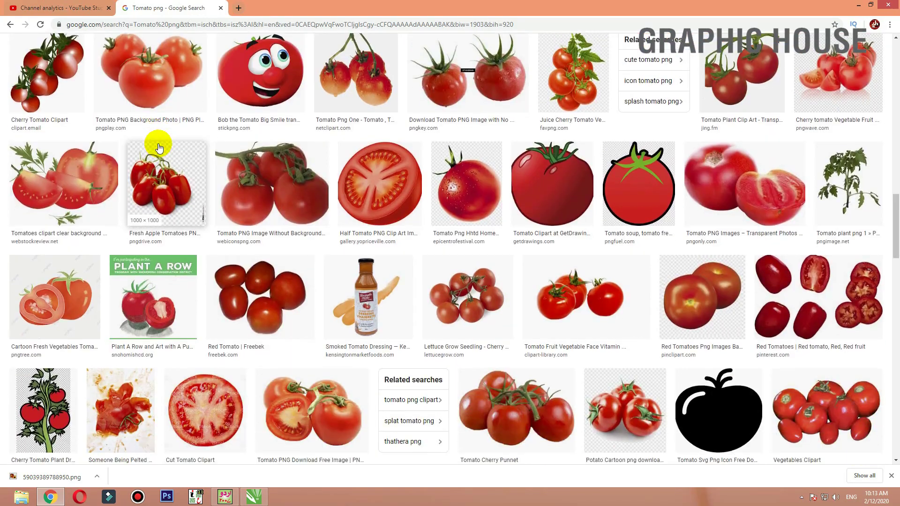
{"action": "scroll", "coordinate": [159, 148], "scroll_direction": "down", "scroll_amount": 5}
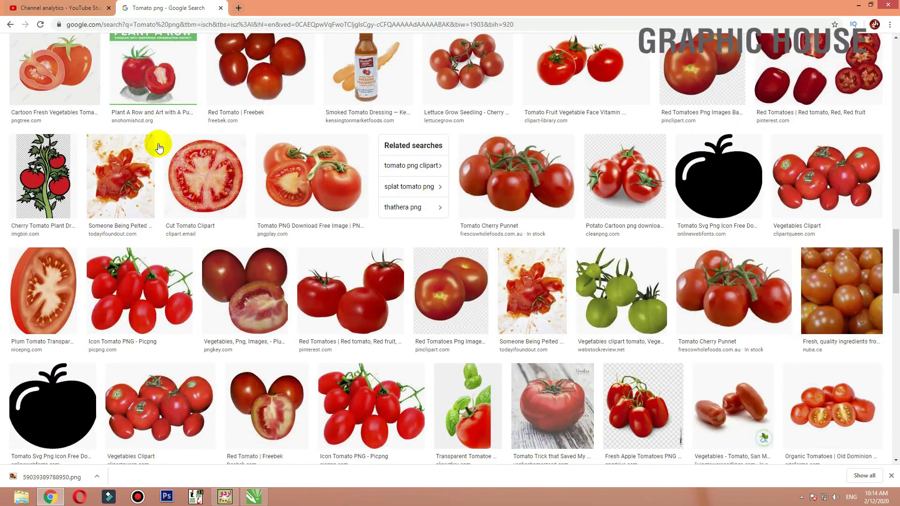
{"action": "scroll", "coordinate": [158, 147], "scroll_direction": "down", "scroll_amount": 5}
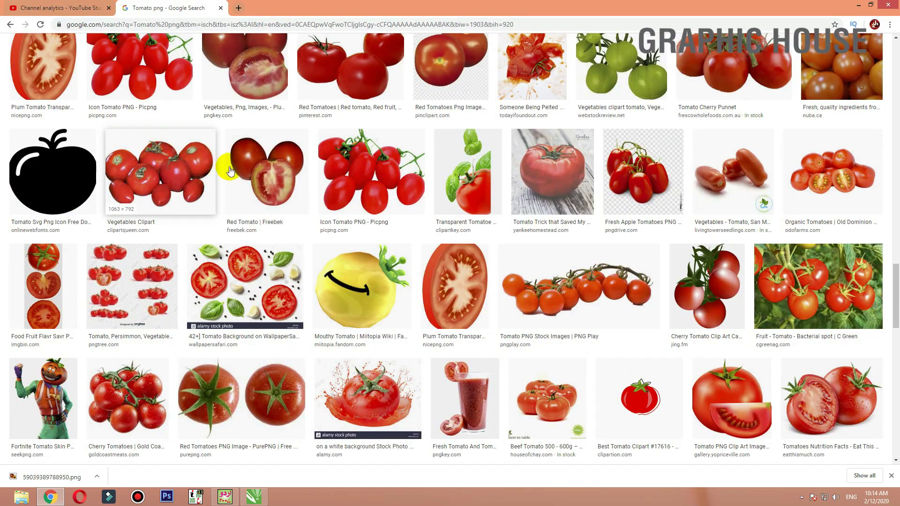
{"action": "scroll", "coordinate": [229, 168], "scroll_direction": "up", "scroll_amount": 8}
{"action": "scroll", "coordinate": [229, 169], "scroll_direction": "up", "scroll_amount": 10}
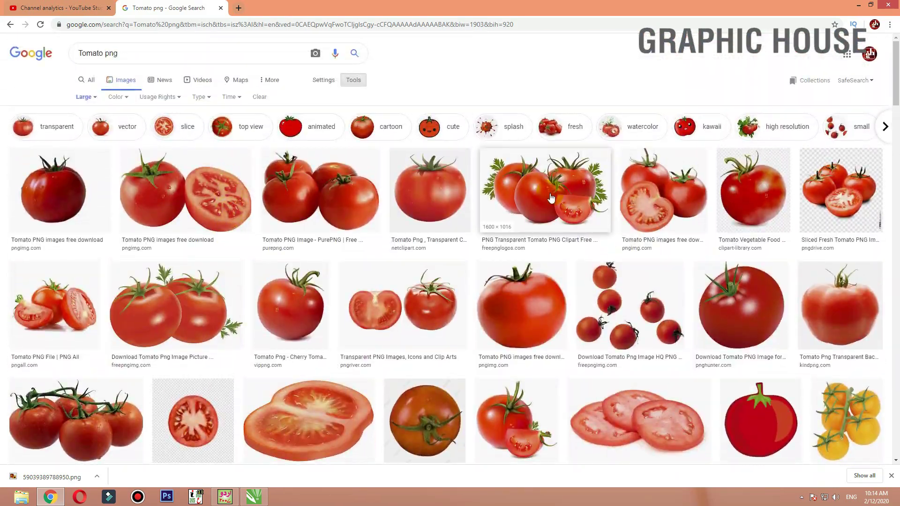
Preview the Free PNG Logos tomato clipart and open the related FAVPNG image of three tomatoes with basil leaves.
{"action": "left_click", "coordinate": [551, 197]}
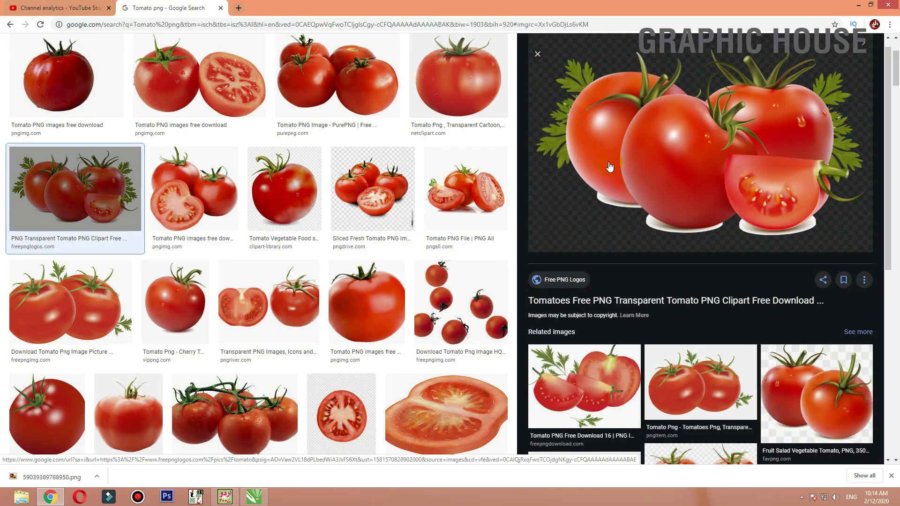
{"action": "scroll", "coordinate": [688, 216], "scroll_direction": "down", "scroll_amount": 6}
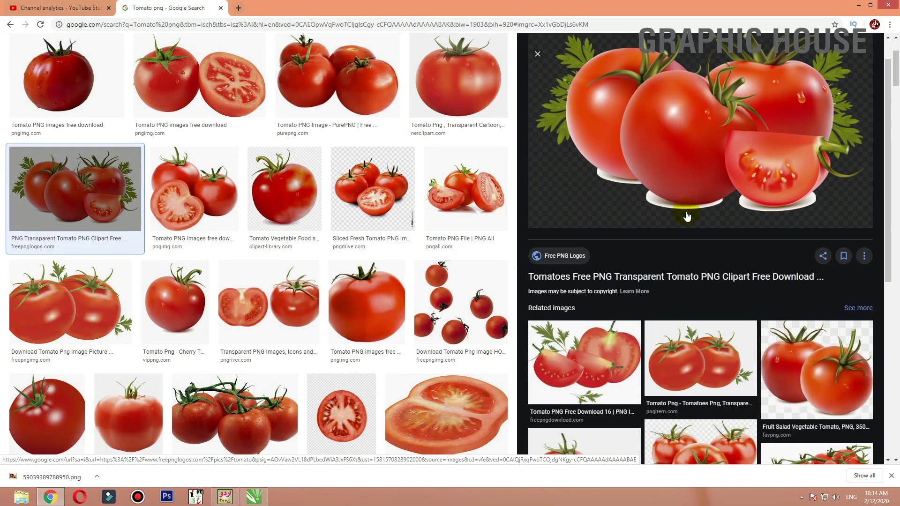
{"action": "left_click", "coordinate": [699, 164]}
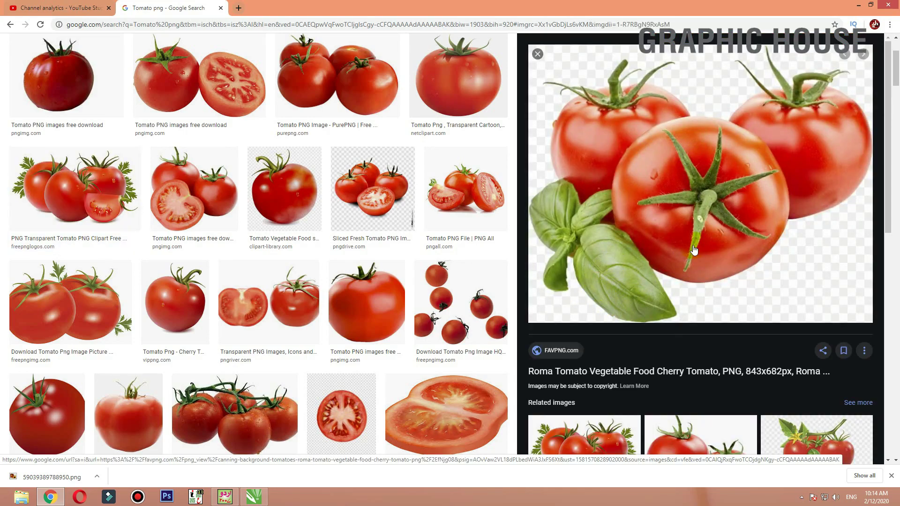
Save the FAVPNG image of three tomatoes with basil to disk and launch Photoshop.
{"action": "right_click", "coordinate": [631, 208]}
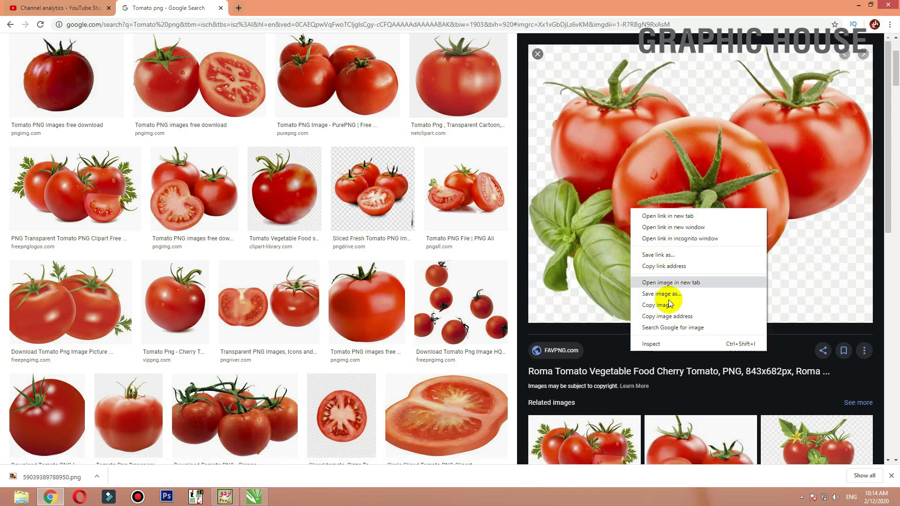
{"action": "left_click", "coordinate": [665, 295]}
{"action": "key", "text": "Escape"}
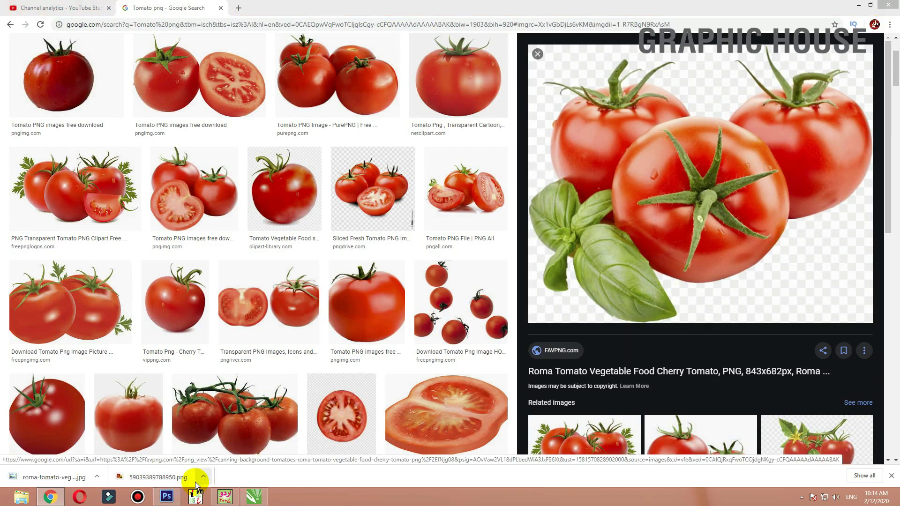
{"action": "left_click", "coordinate": [196, 484]}
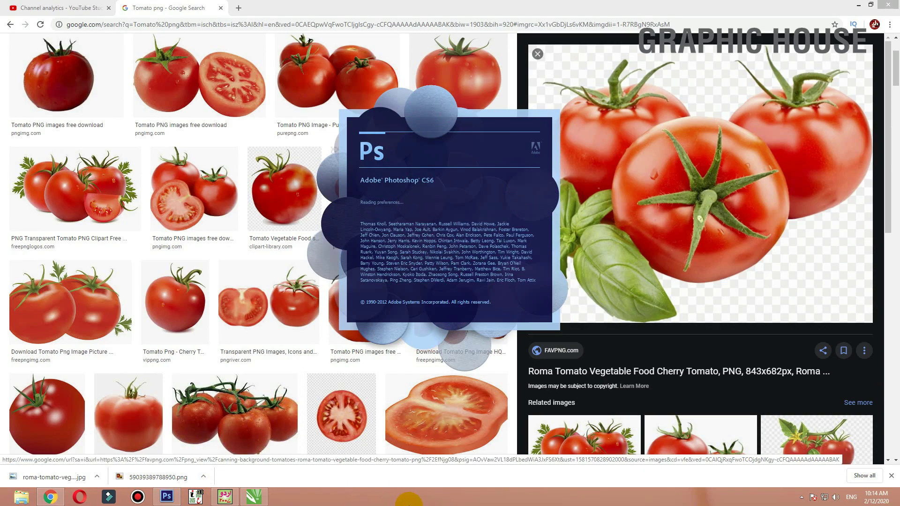
Preview the pngimg.com image of whole and cut tomatoes and look through the remaining tomato results for another suitable picture.
{"action": "key", "text": "alt+Tab"}
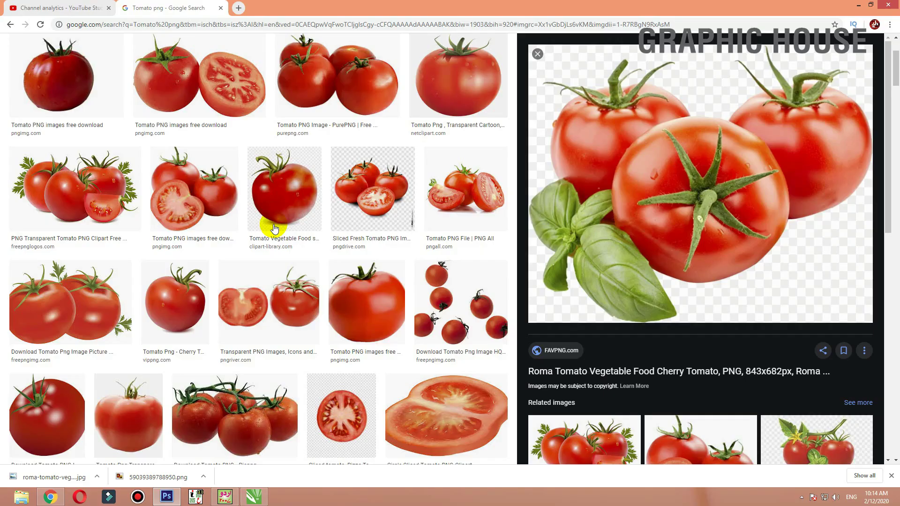
{"action": "left_click", "coordinate": [196, 209]}
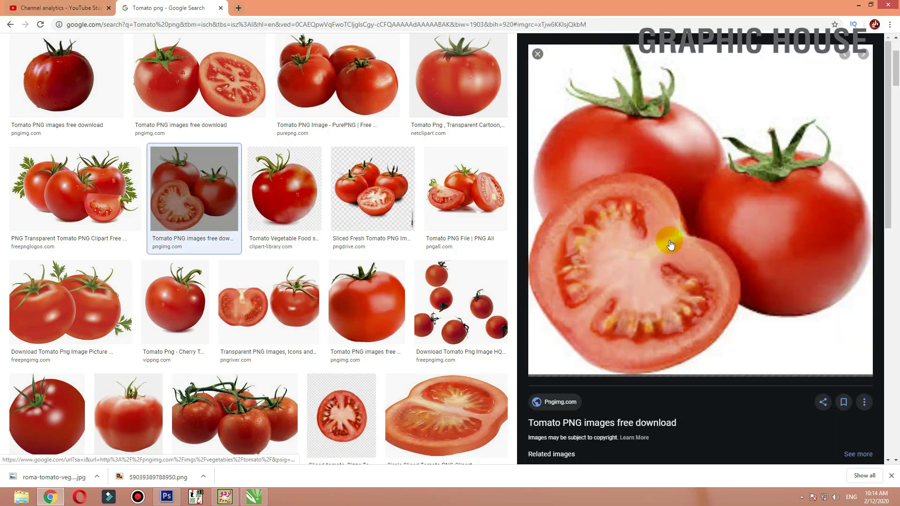
{"action": "key", "text": "Escape"}
{"action": "scroll", "coordinate": [421, 213], "scroll_direction": "down", "scroll_amount": 7}
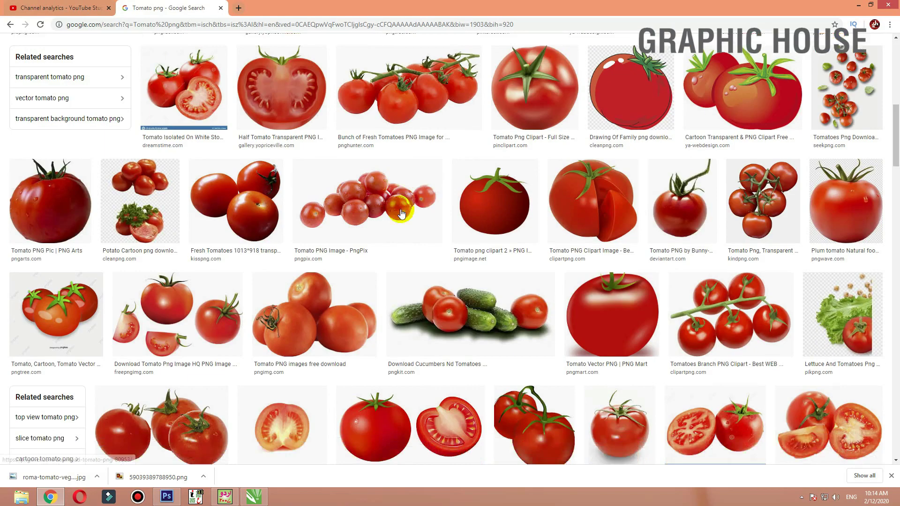
{"action": "scroll", "coordinate": [422, 213], "scroll_direction": "down", "scroll_amount": 7}
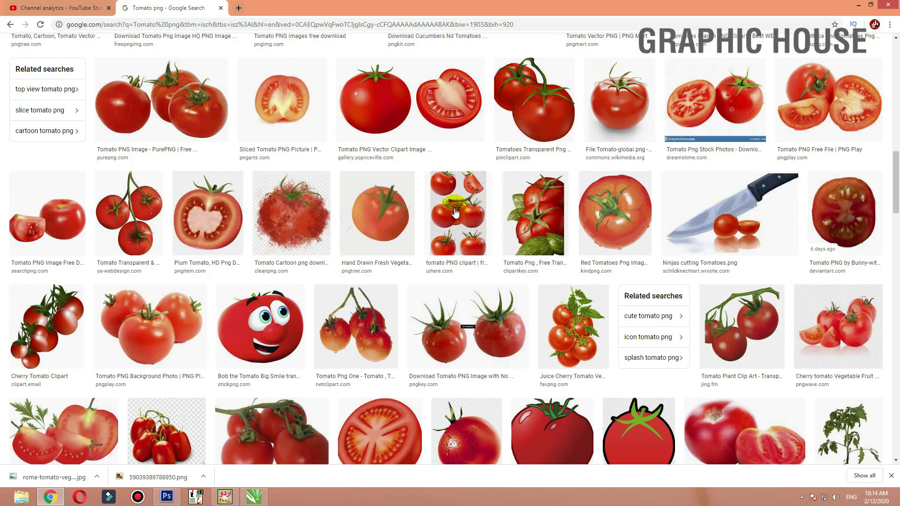
{"action": "scroll", "coordinate": [452, 215], "scroll_direction": "down", "scroll_amount": 6}
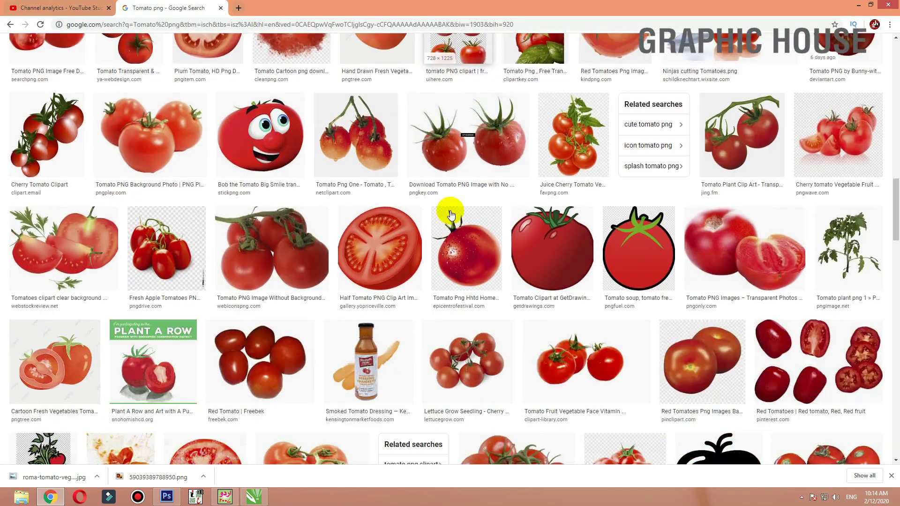
{"action": "scroll", "coordinate": [451, 214], "scroll_direction": "down", "scroll_amount": 6}
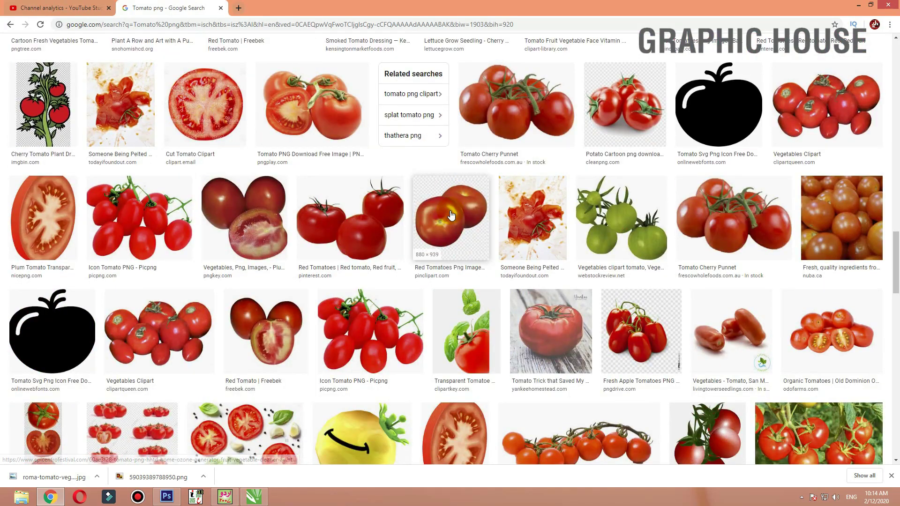
{"action": "left_click", "coordinate": [312, 155]}
{"action": "scroll", "coordinate": [312, 157], "scroll_direction": "down", "scroll_amount": 5}
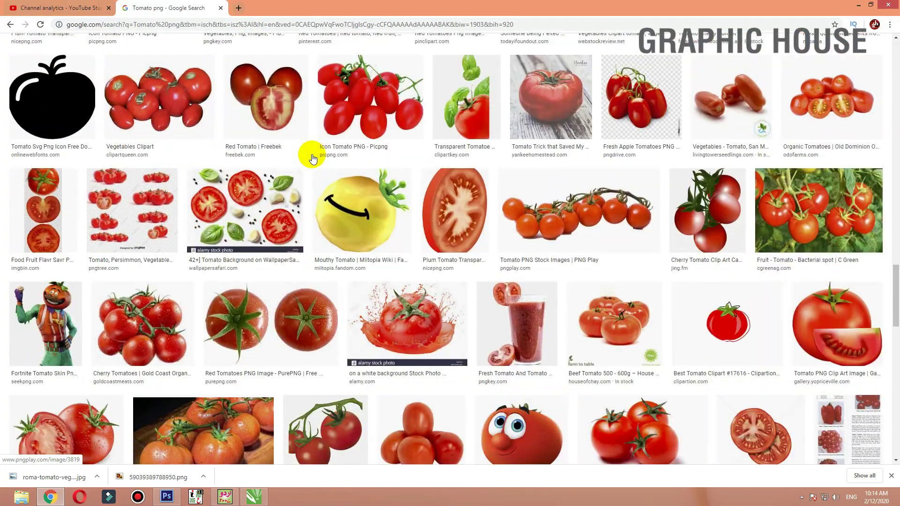
{"action": "scroll", "coordinate": [247, 235], "scroll_direction": "up", "scroll_amount": 14}
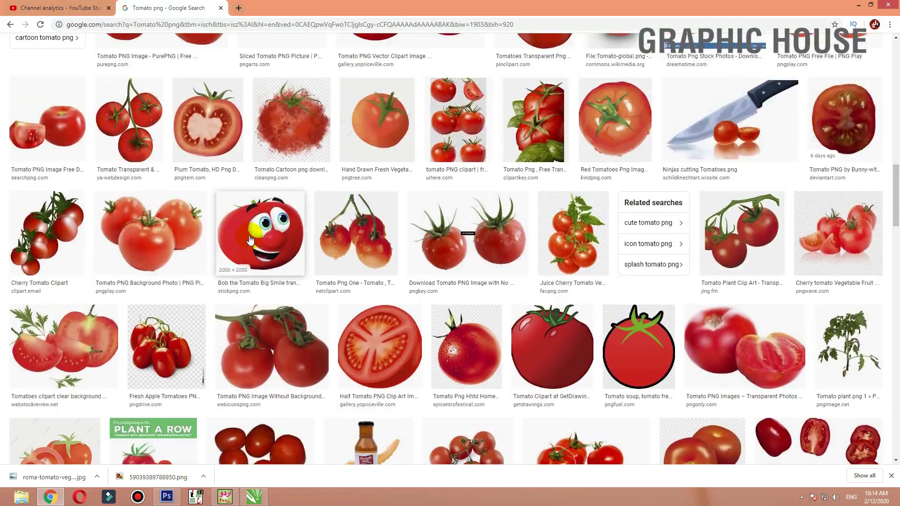
{"action": "scroll", "coordinate": [248, 238], "scroll_direction": "up", "scroll_amount": 10}
{"action": "scroll", "coordinate": [260, 236], "scroll_direction": "up", "scroll_amount": 8}
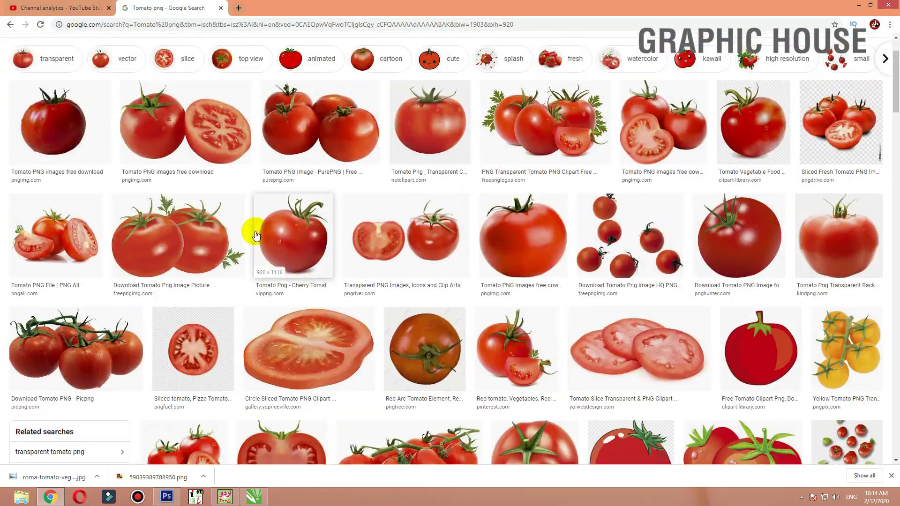
Search images for "Tomato cut" and look over the results.
{"action": "double_click", "coordinate": [111, 53]}
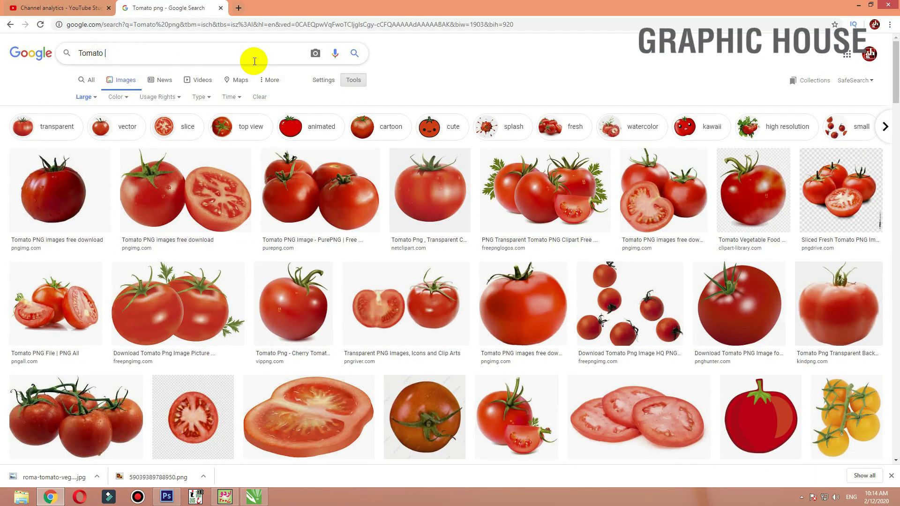
{"action": "type", "text": "cut"}
{"action": "key", "text": "Return"}
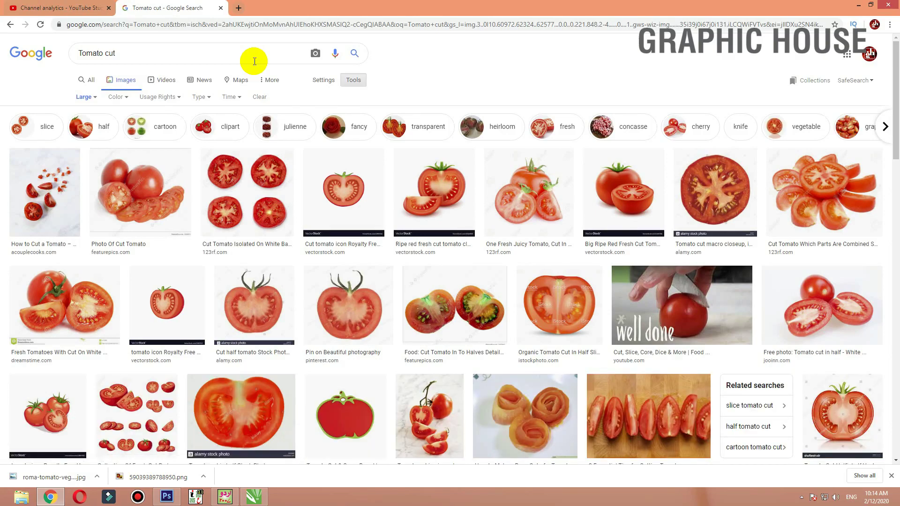
{"action": "scroll", "coordinate": [423, 263], "scroll_direction": "down", "scroll_amount": 6}
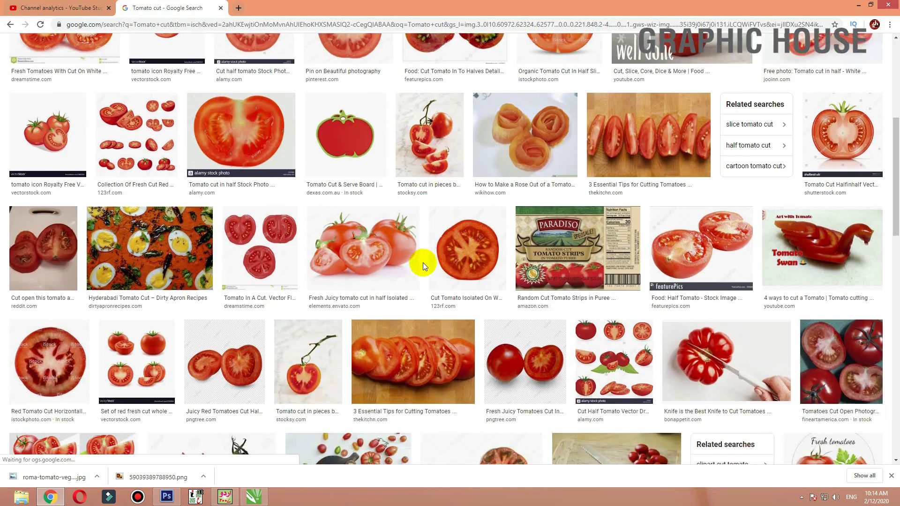
{"action": "scroll", "coordinate": [422, 262], "scroll_direction": "up", "scroll_amount": 5}
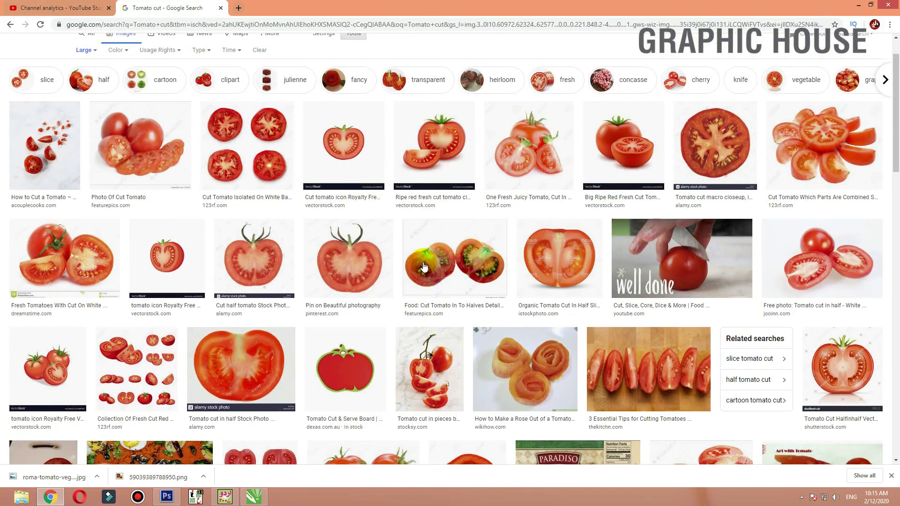
Preview the 123RF cut tomato image and open the related Nutritional Facts picture of a whole and a halved tomato.
{"action": "left_click", "coordinate": [510, 158]}
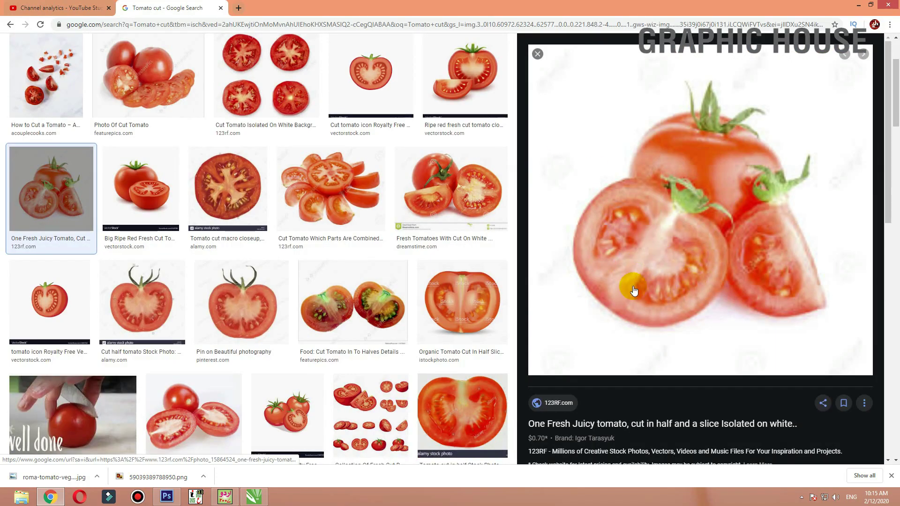
{"action": "scroll", "coordinate": [685, 243], "scroll_direction": "down", "scroll_amount": 6}
{"action": "scroll", "coordinate": [685, 244], "scroll_direction": "down", "scroll_amount": 2}
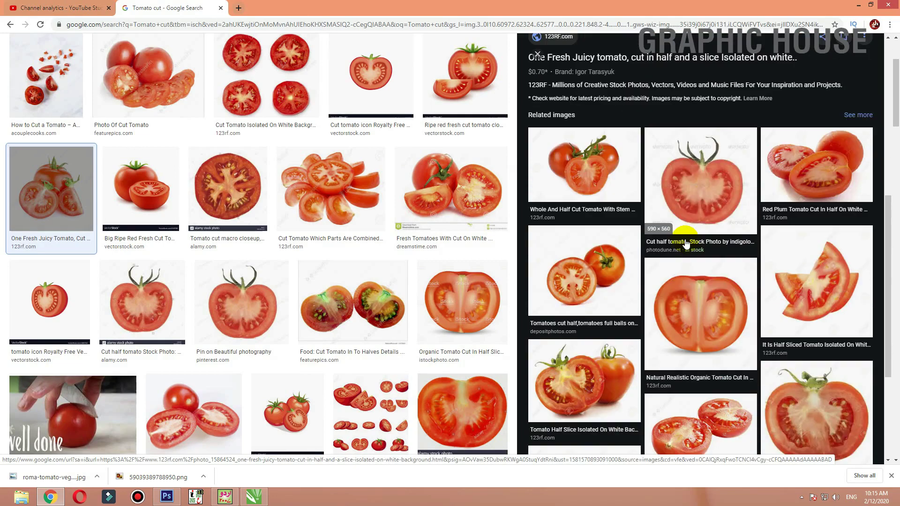
{"action": "scroll", "coordinate": [676, 261], "scroll_direction": "down", "scroll_amount": 3}
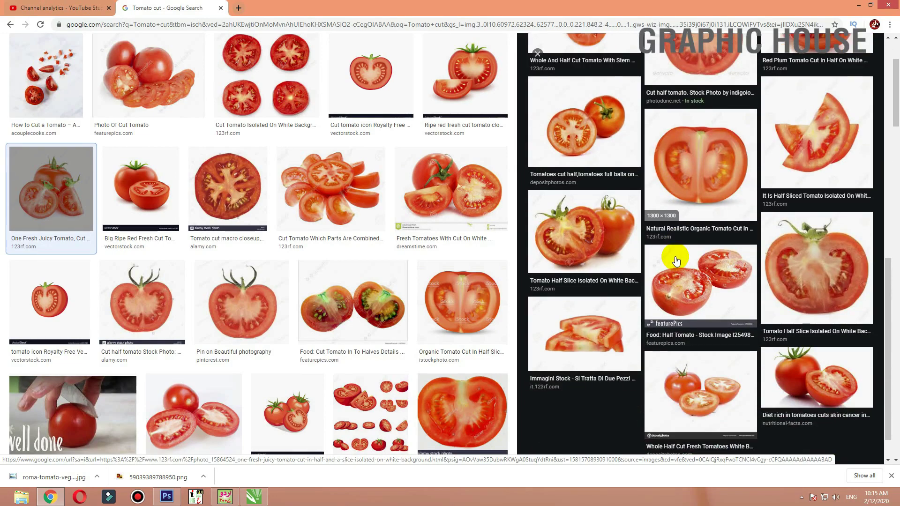
{"action": "left_click", "coordinate": [817, 374]}
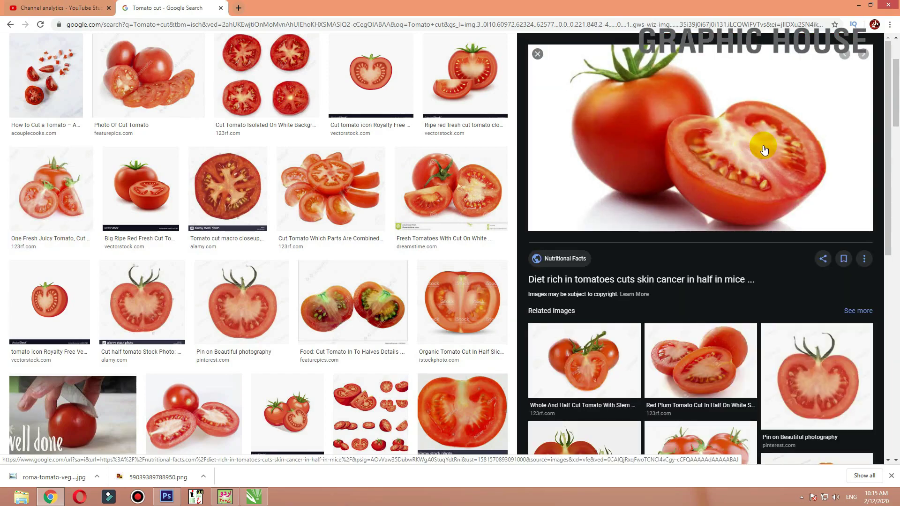
Save the Nutritional Facts picture of the whole and halved tomato to the desktop under its suggested name.
{"action": "right_click", "coordinate": [662, 138]}
{"action": "left_click", "coordinate": [688, 224]}
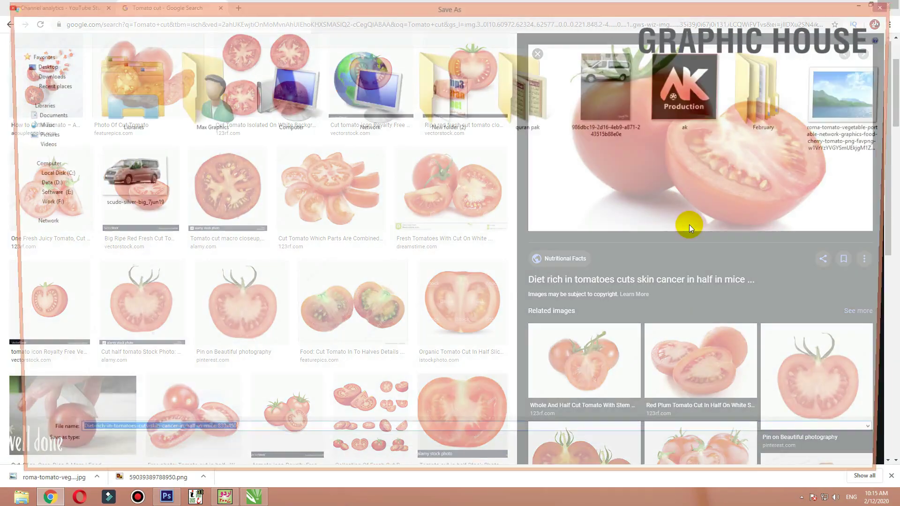
{"action": "key", "text": "Return"}
Move the halved tomato picture aside on the desktop and open the roma tomato image with basil in Photoshop.
{"action": "key", "text": "super+d"}
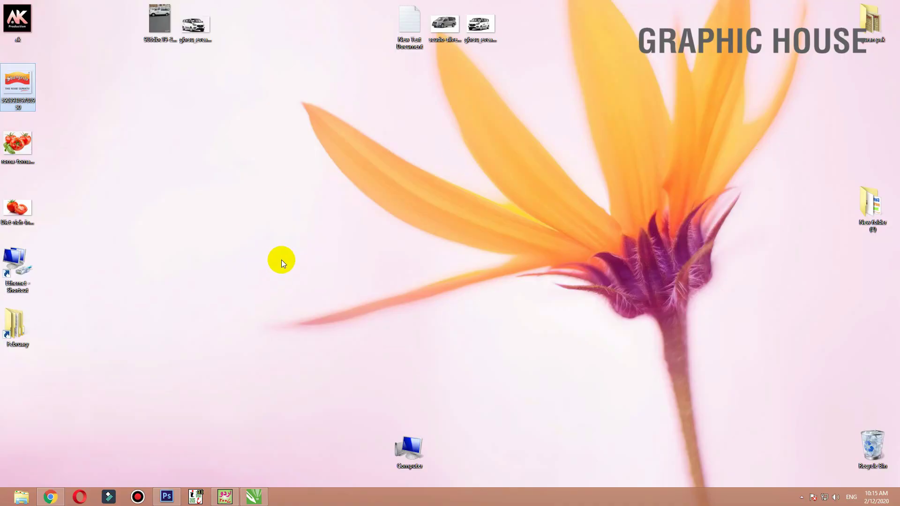
{"action": "left_click_drag", "start_coordinate": [17, 206], "coordinate": [183, 221]}
{"action": "left_click_drag", "start_coordinate": [17, 140], "coordinate": [256, 308]}
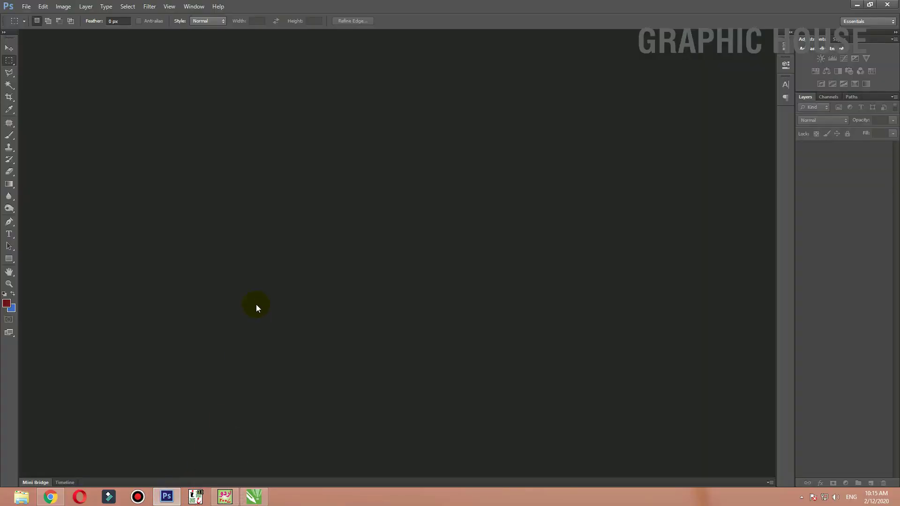
Select the checkered background around the tomatoes and basil with the Magic Wand tool.
{"action": "left_click", "coordinate": [9, 48]}
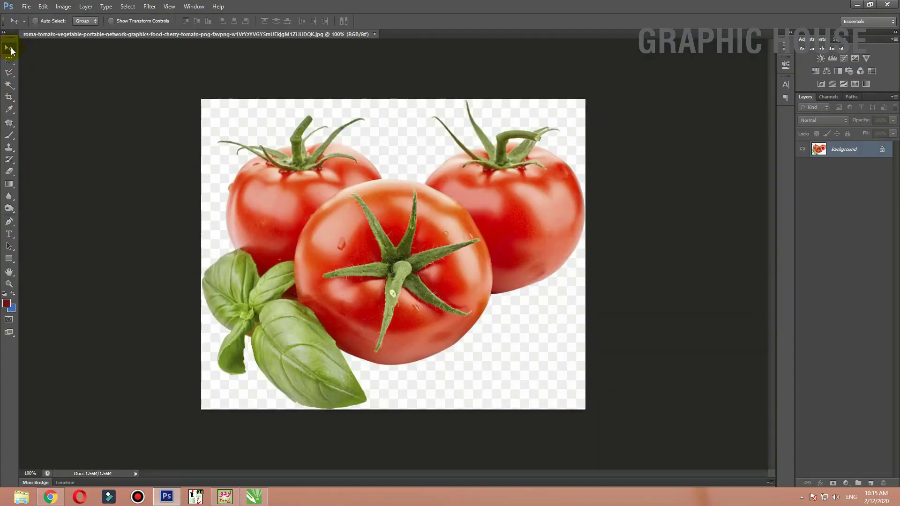
{"action": "left_click", "coordinate": [10, 86]}
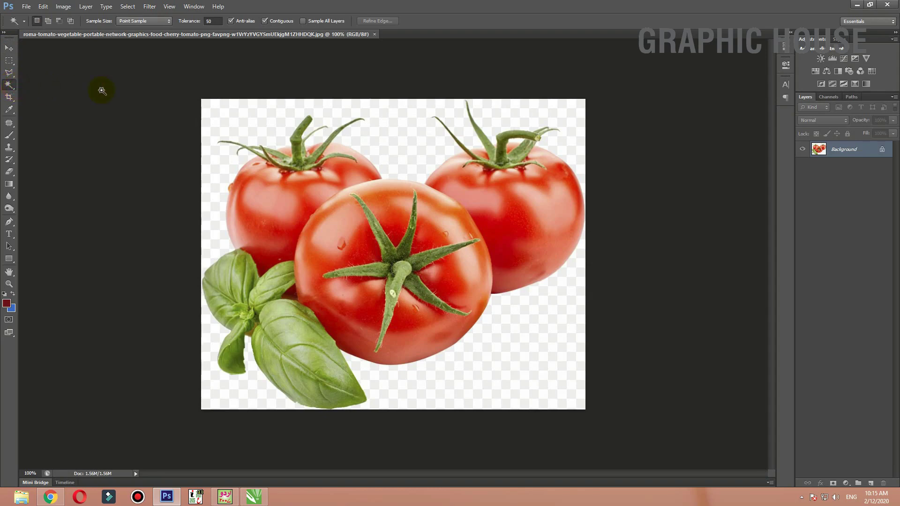
{"action": "key", "text": "e"}
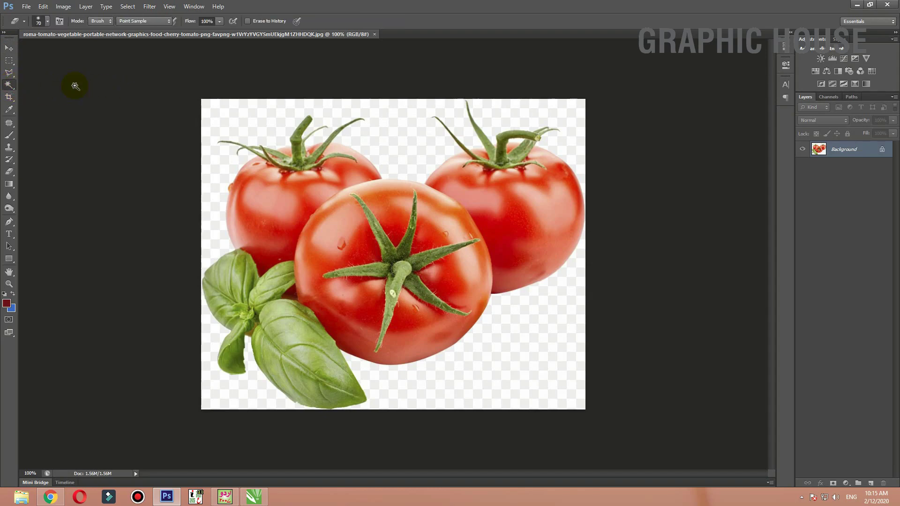
{"action": "key", "text": "w"}
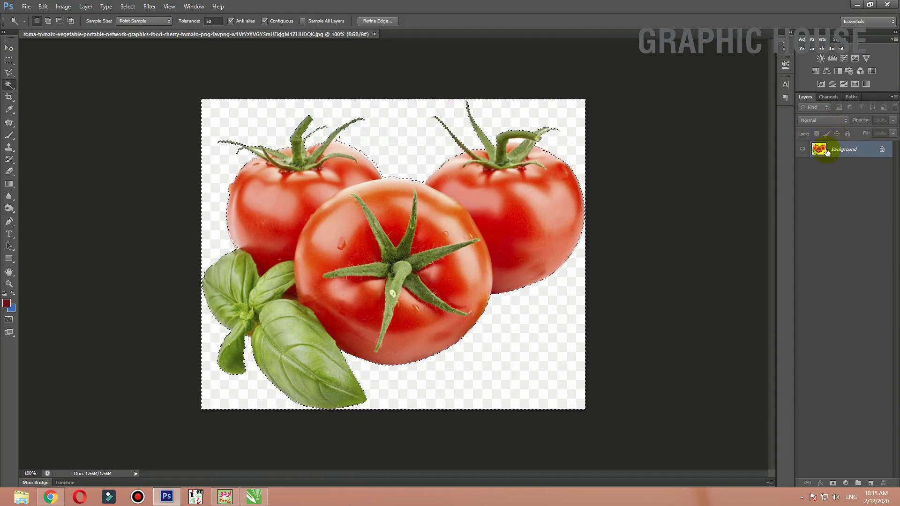
Convert the locked Background to a regular layer, delete the selected checkered area and deselect.
{"action": "double_click", "coordinate": [880, 153]}
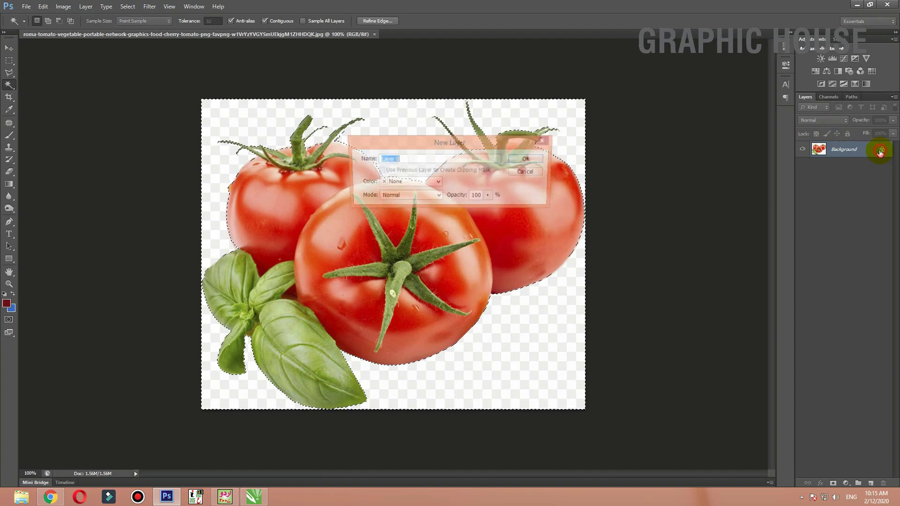
{"action": "left_click", "coordinate": [541, 156]}
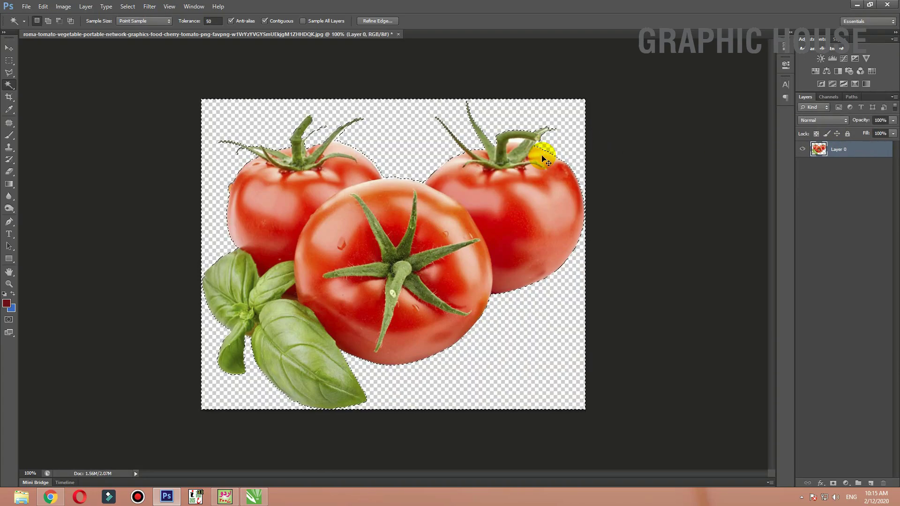
{"action": "key", "text": "ctrl+d"}
Enlarge the canvas evenly around the tomatoes with the Crop tool to leave an empty margin on every side.
{"action": "left_click", "coordinate": [9, 97]}
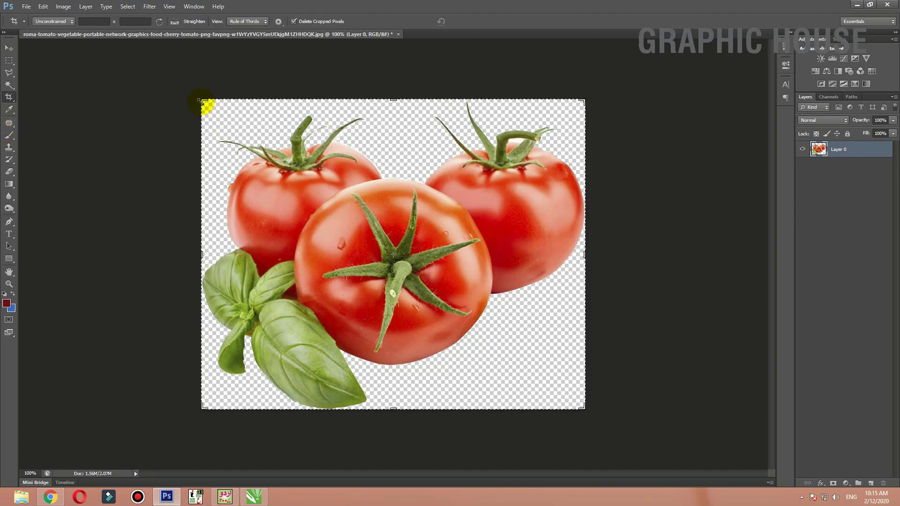
{"action": "left_click_drag", "start_coordinate": [201, 101], "coordinate": [142, 60]}
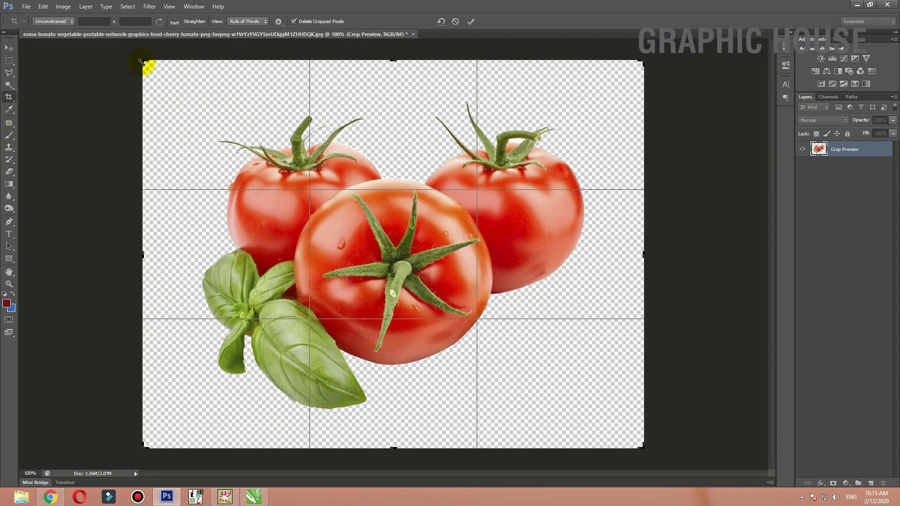
{"action": "key", "text": "Return"}
{"action": "left_click", "coordinate": [9, 48]}
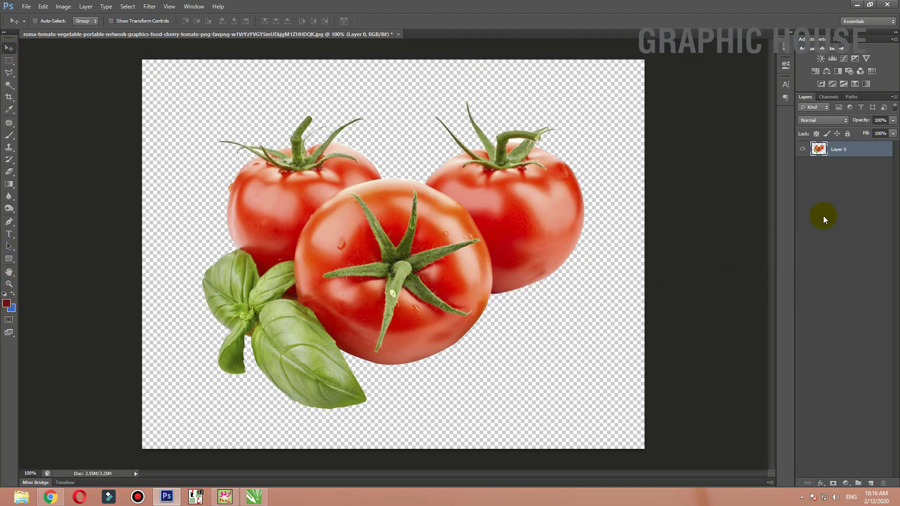
Duplicate the tomato layer and fill the original layer beneath it with the blue background color.
{"action": "key", "text": "ctrl+j"}
{"action": "left_click", "coordinate": [821, 167]}
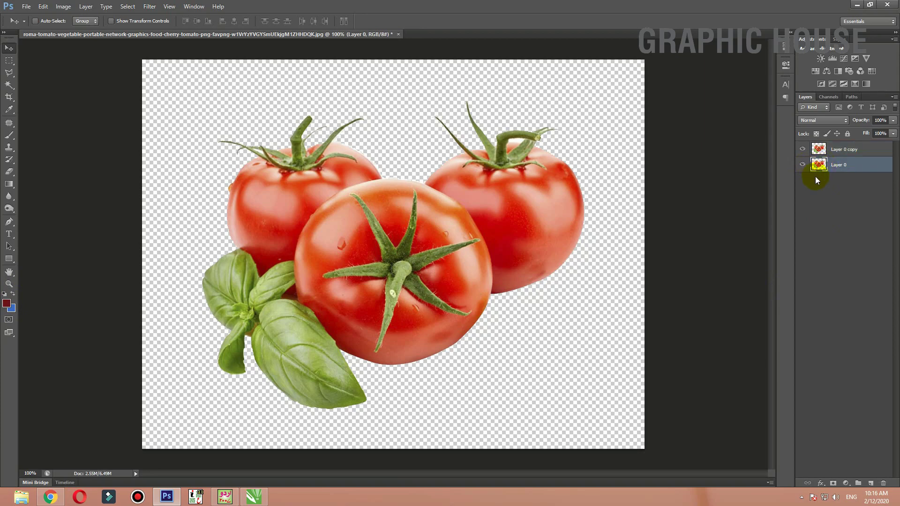
{"action": "key", "text": "ctrl+BackSpace"}
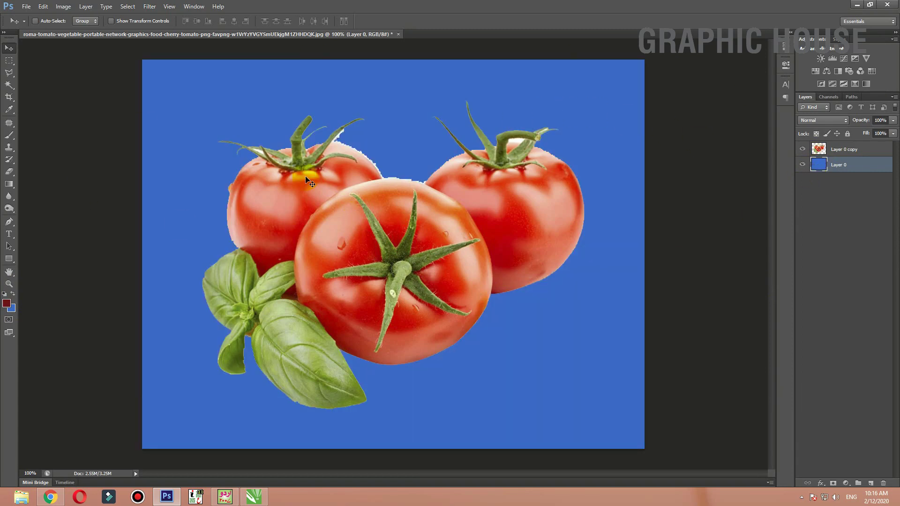
Take up the Polygonal Lasso tool and examine the tomatoes' upper edges and stems for leftover white fringe.
{"action": "left_click", "coordinate": [8, 73]}
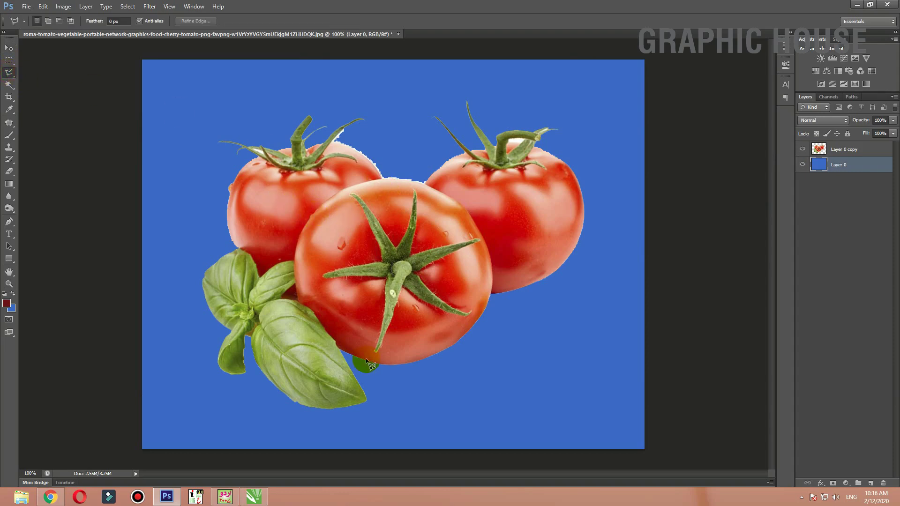
{"action": "left_click", "coordinate": [490, 304]}
{"action": "left_click", "coordinate": [594, 219]}
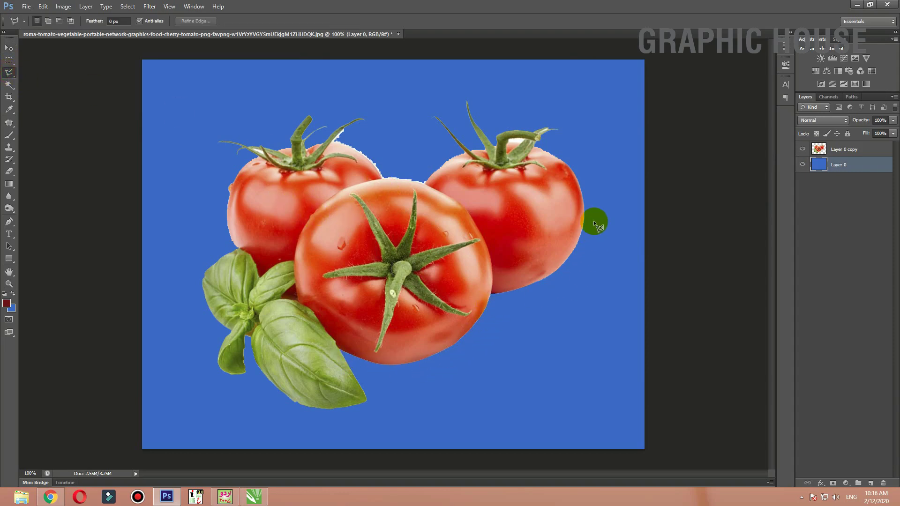
{"action": "left_click", "coordinate": [428, 155]}
{"action": "left_click", "coordinate": [364, 156]}
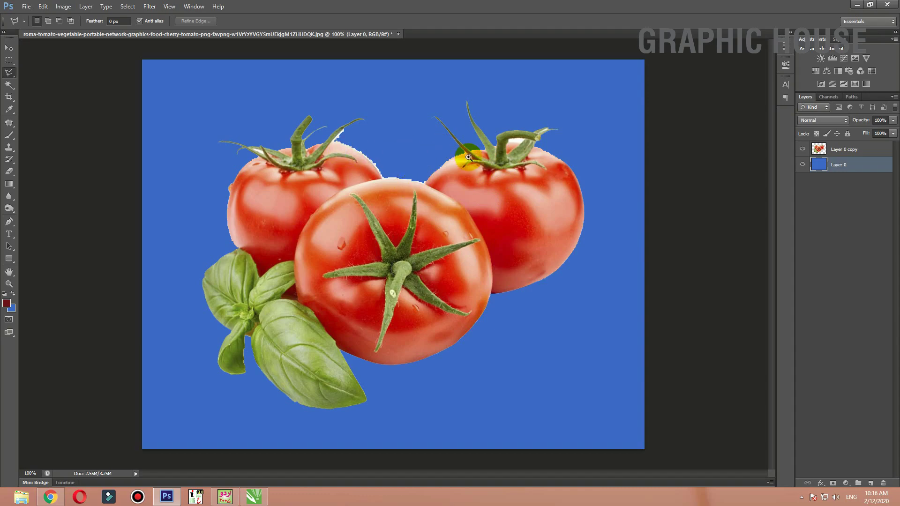
{"action": "left_click", "coordinate": [508, 150], "text": "ctrl"}
{"action": "left_click", "coordinate": [508, 150], "text": "ctrl"}
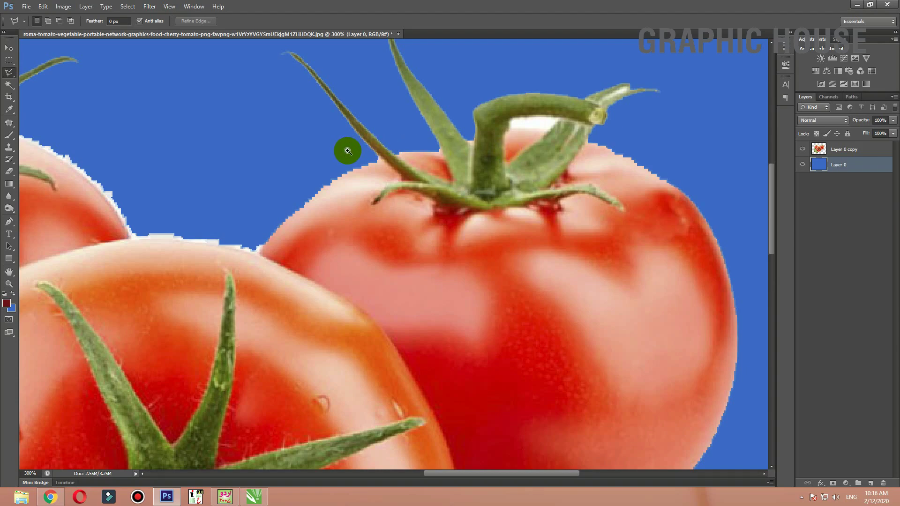
{"action": "left_click", "coordinate": [347, 150], "text": "ctrl+alt"}
{"action": "left_click", "coordinate": [348, 151], "text": "ctrl+alt"}
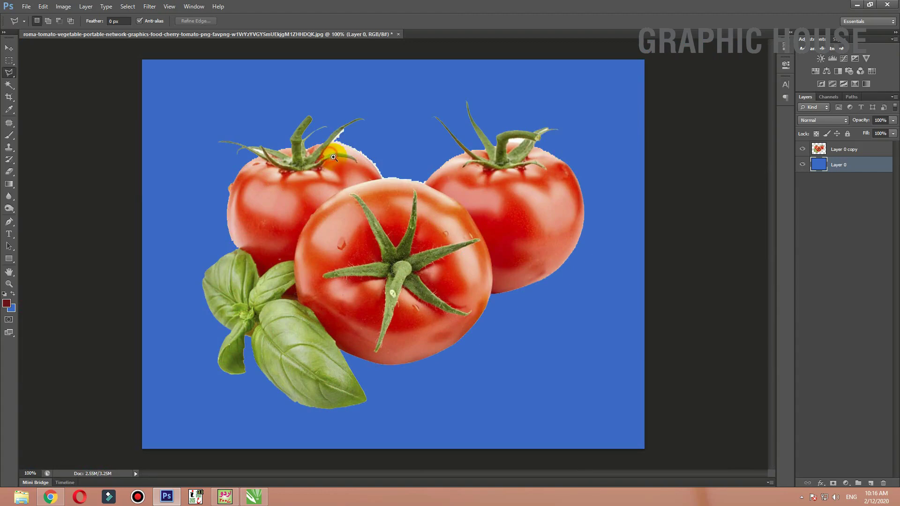
{"action": "left_click_drag", "start_coordinate": [333, 158], "coordinate": [364, 182]}
{"action": "left_click_drag", "start_coordinate": [398, 206], "coordinate": [287, 206]}
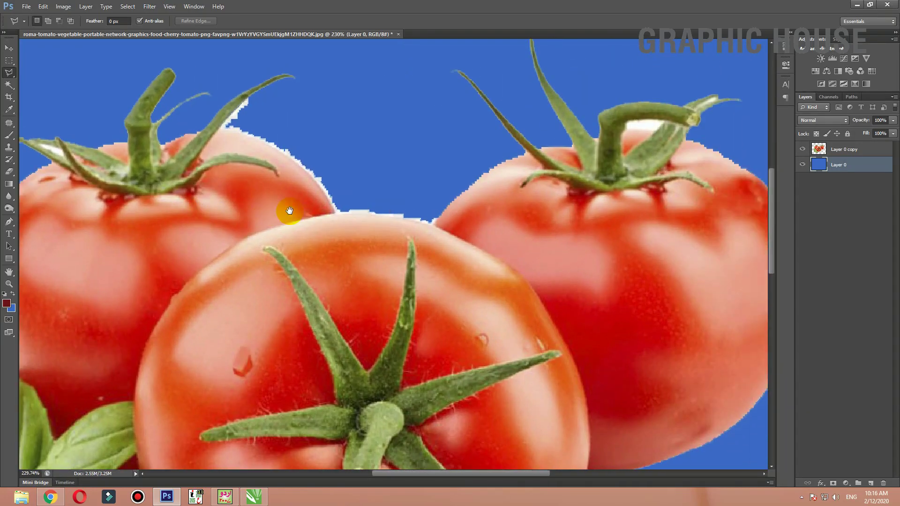
{"action": "left_click_drag", "start_coordinate": [600, 193], "coordinate": [513, 200]}
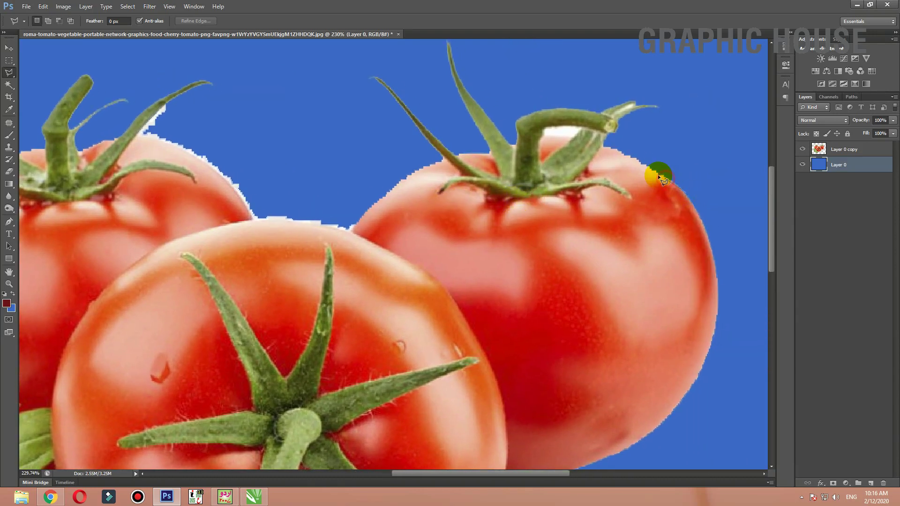
Lasso the ragged edge beside the right tomato's stem, undo its deletion from the blue layer and delete it from Layer 0 copy instead.
{"action": "mouse_move", "coordinate": [649, 170]}
{"action": "left_mouse_down"}
{"action": "mouse_move", "coordinate": [608, 151]}
{"action": "mouse_move", "coordinate": [605, 139]}
{"action": "mouse_move", "coordinate": [617, 133]}
{"action": "mouse_move", "coordinate": [617, 117]}
{"action": "mouse_move", "coordinate": [633, 111]}
{"action": "left_mouse_up"}
{"action": "left_click", "coordinate": [615, 109]}
{"action": "left_click", "coordinate": [643, 103]}
{"action": "left_click", "coordinate": [689, 101]}
{"action": "double_click", "coordinate": [740, 166]}
{"action": "key", "text": "Delete"}
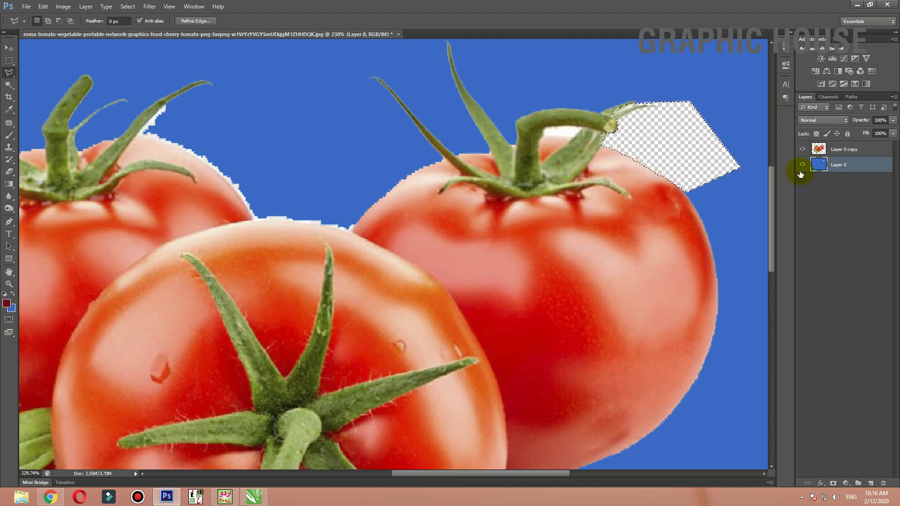
{"action": "left_click", "coordinate": [818, 149]}
{"action": "key", "text": "ctrl+z"}
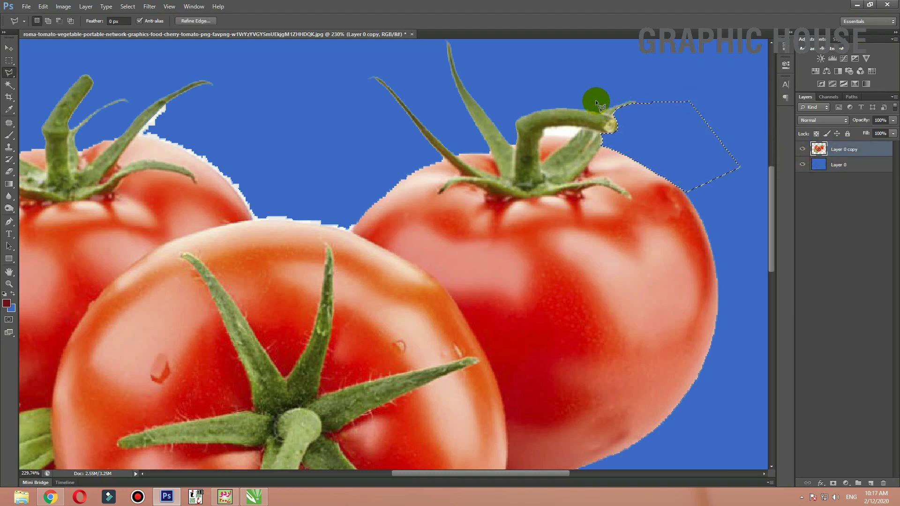
Lasso and delete the white patch under the right tomato's curved stem and the small remnants between its leaves.
{"action": "left_click", "coordinate": [580, 128]}
{"action": "left_click", "coordinate": [555, 125]}
{"action": "left_click", "coordinate": [580, 130]}
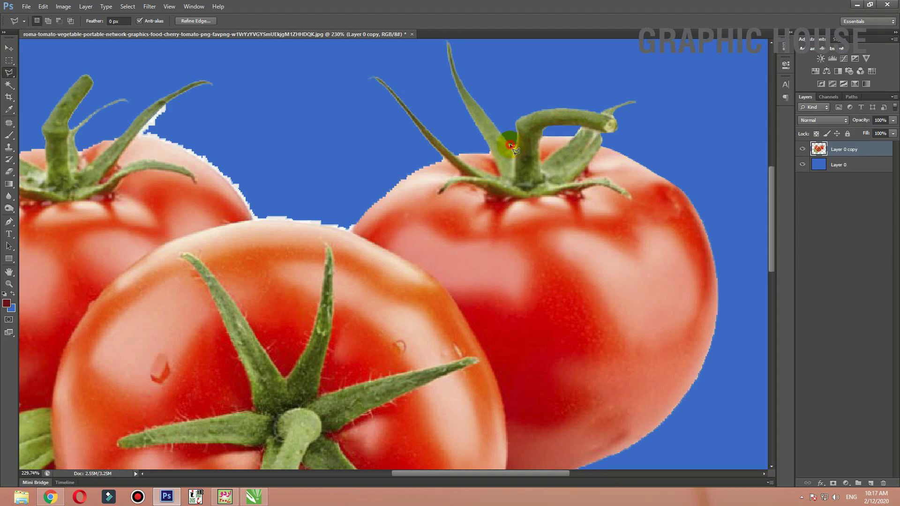
{"action": "left_click", "coordinate": [489, 154]}
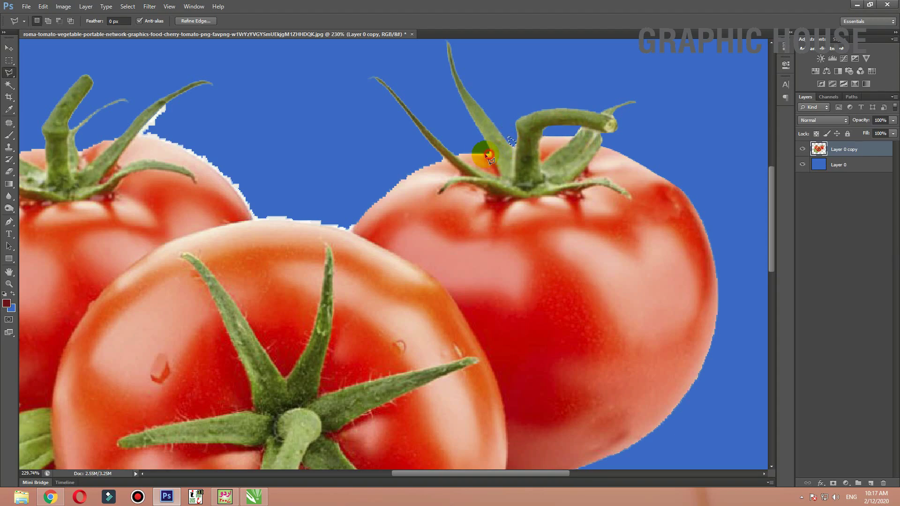
{"action": "double_click", "coordinate": [465, 137]}
Outline the white fringe from the right tomato's shoulder across the middle tomato to the left one, delete it and deselect.
{"action": "left_click", "coordinate": [404, 180]}
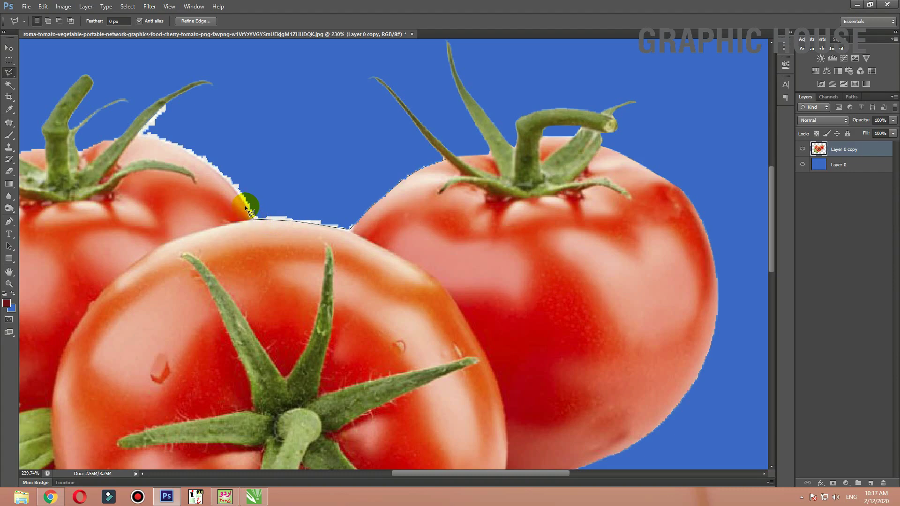
{"action": "left_click", "coordinate": [251, 216]}
{"action": "left_click", "coordinate": [211, 166]}
{"action": "left_click", "coordinate": [139, 133]}
{"action": "double_click", "coordinate": [237, 98]}
{"action": "key", "text": "Delete"}
{"action": "key", "text": "ctrl+d"}
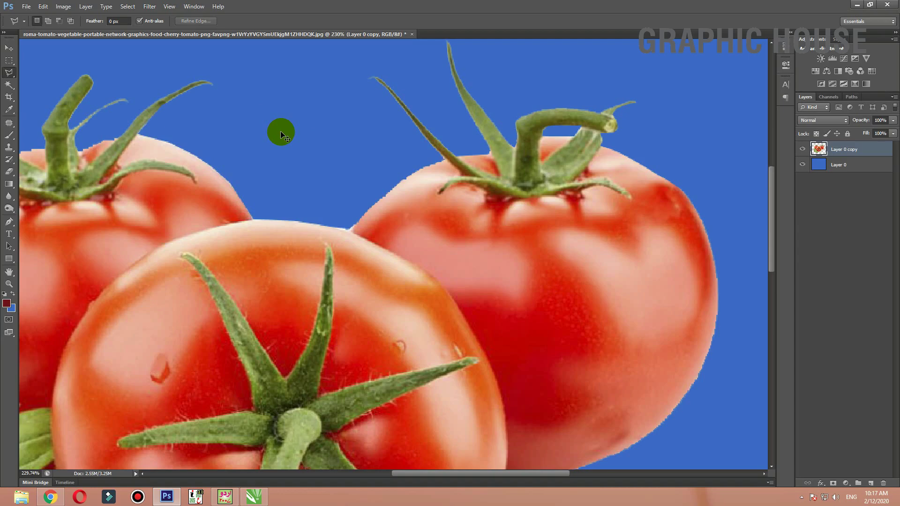
Lasso and delete the white patch between the left tomato's leaves and the ragged edge along its outer shoulder.
{"action": "scroll", "coordinate": [281, 130], "scroll_direction": "down", "scroll_amount": 5}
{"action": "scroll", "coordinate": [218, 170], "scroll_direction": "up", "scroll_amount": 2}
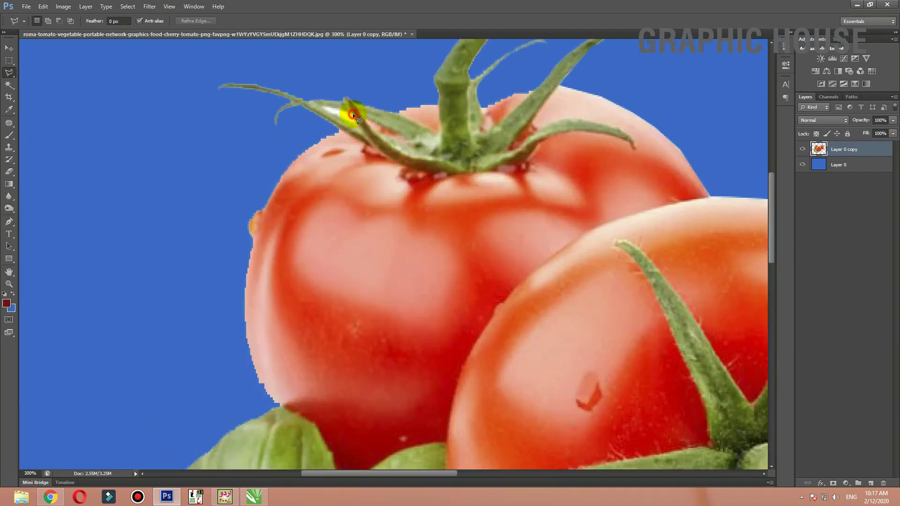
{"action": "double_click", "coordinate": [324, 105]}
{"action": "left_click", "coordinate": [339, 130]}
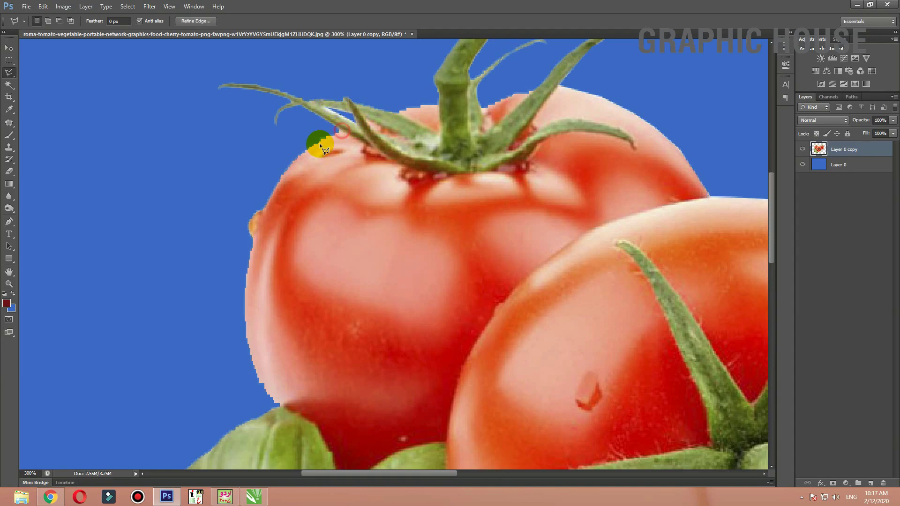
{"action": "left_click", "coordinate": [316, 144]}
{"action": "left_click", "coordinate": [290, 165]}
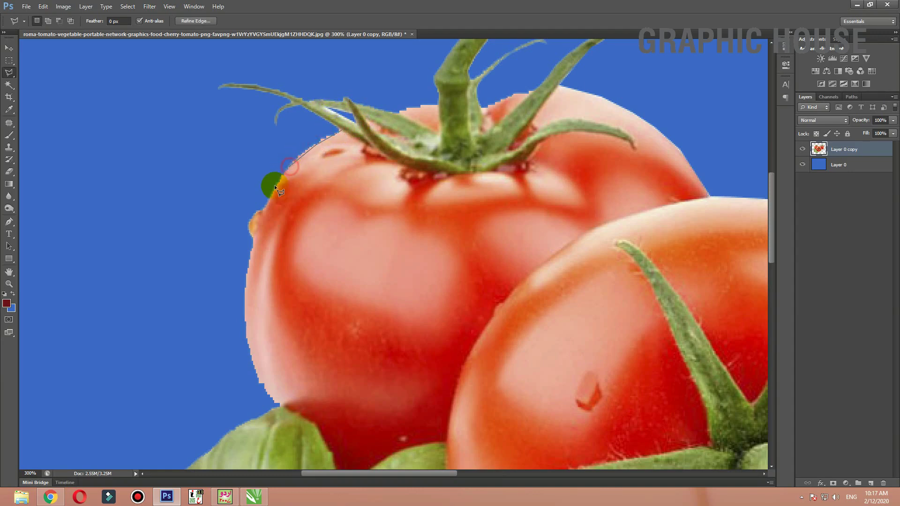
{"action": "left_click", "coordinate": [264, 210]}
{"action": "left_click", "coordinate": [248, 189]}
{"action": "double_click", "coordinate": [254, 150]}
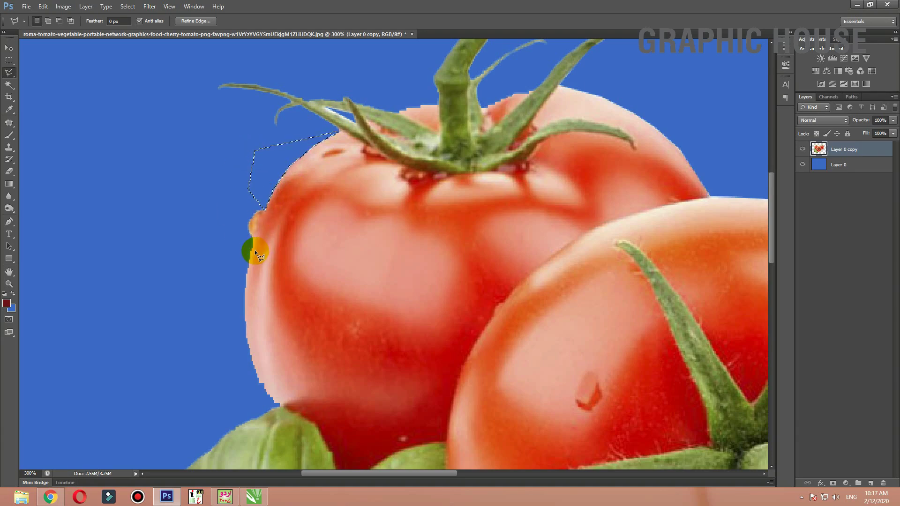
Lasso and delete the rough outer edge of the left tomato down to the basil leaves, then deselect.
{"action": "left_click", "coordinate": [253, 250]}
{"action": "left_click", "coordinate": [245, 299]}
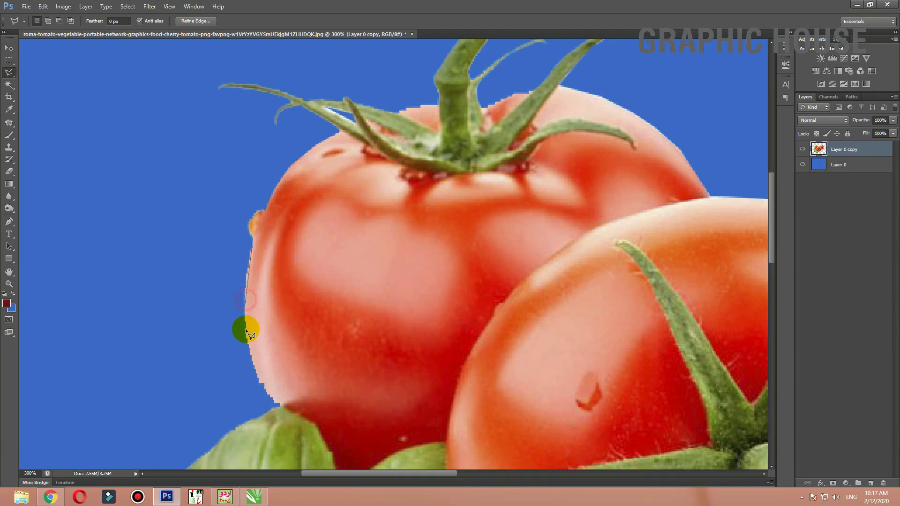
{"action": "left_click", "coordinate": [246, 328]}
{"action": "left_click", "coordinate": [254, 366]}
{"action": "left_click", "coordinate": [266, 391]}
{"action": "left_click", "coordinate": [268, 394]}
{"action": "left_click", "coordinate": [202, 405]}
{"action": "left_click", "coordinate": [162, 229]}
{"action": "left_click", "coordinate": [162, 229]}
{"action": "mouse_move", "coordinate": [364, 263]}
{"action": "left_mouse_down"}
{"action": "mouse_move", "coordinate": [318, 278]}
{"action": "mouse_move", "coordinate": [201, 161]}
{"action": "left_mouse_up"}
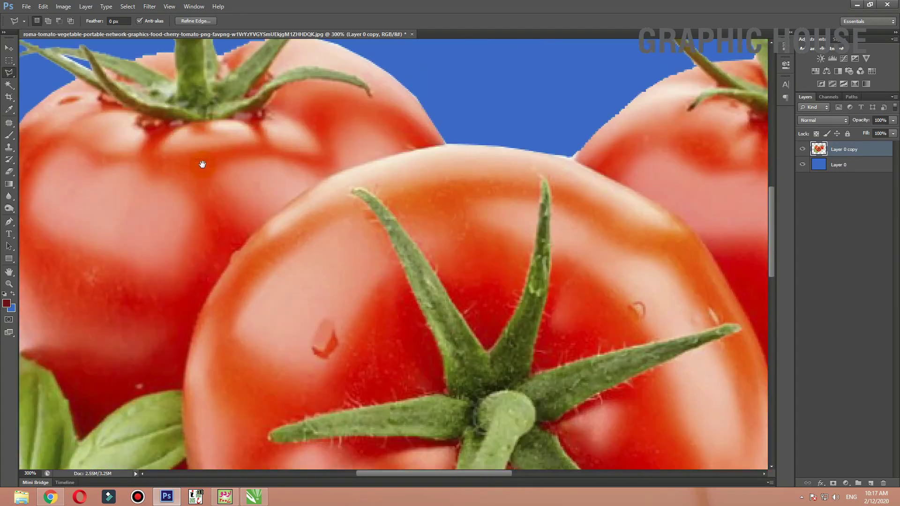
{"action": "key", "text": "ctrl+minus"}
{"action": "key", "text": "ctrl+minus"}
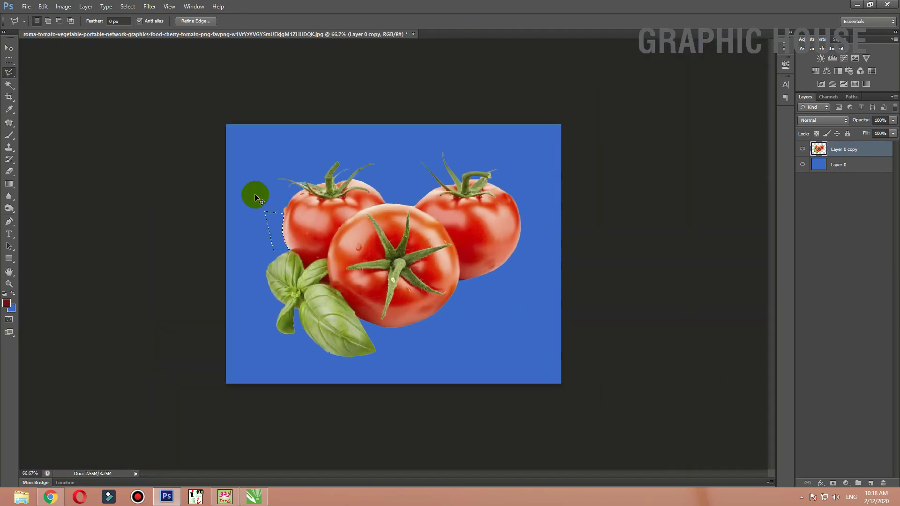
{"action": "key", "text": "ctrl+plus"}
{"action": "left_click", "coordinate": [336, 154]}
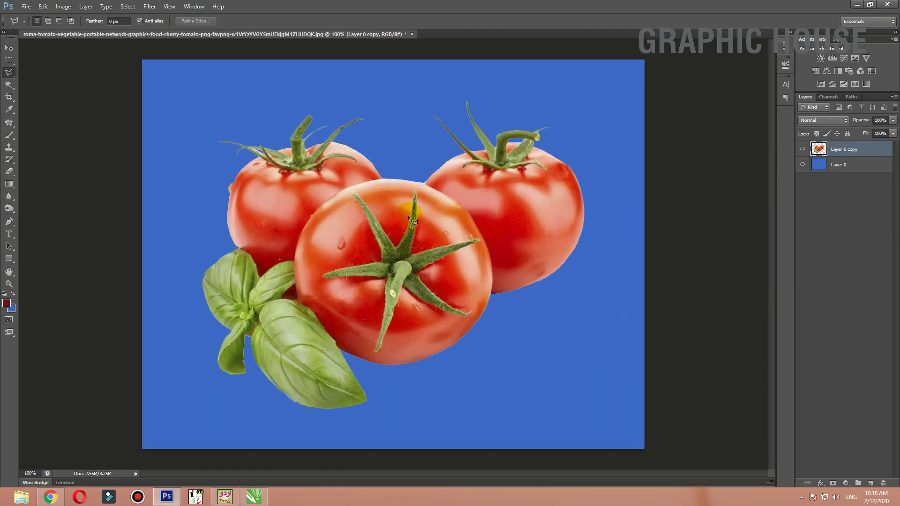
Select the empty area around the tomatoes with the Magic Wand, feather it by 0.2 pixels, delete the edge pixels and deselect.
{"action": "key", "text": "w"}
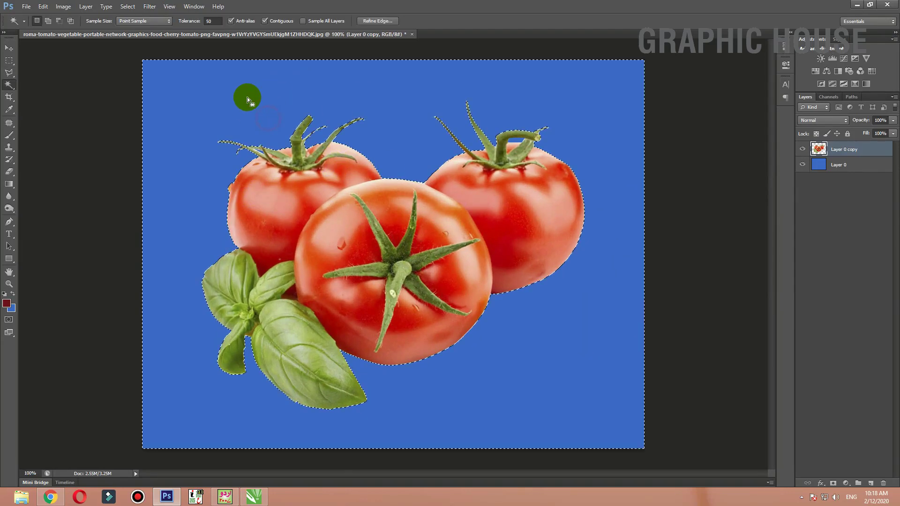
{"action": "left_click", "coordinate": [247, 97]}
{"action": "key", "text": "shift"}
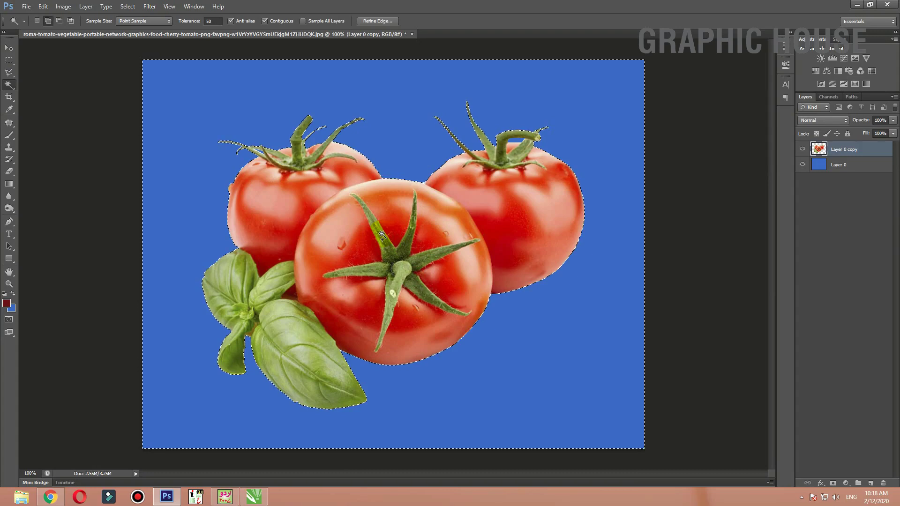
{"action": "key", "text": "shift+F6"}
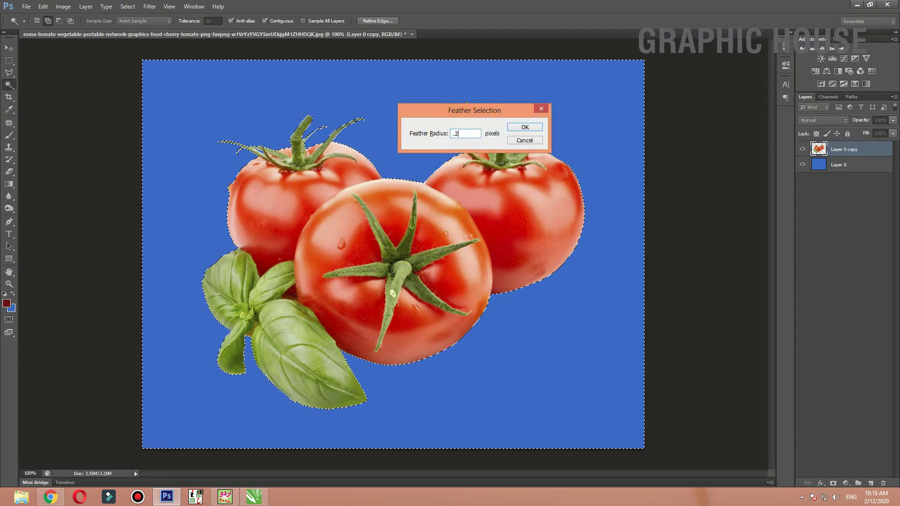
{"action": "key", "text": "Return"}
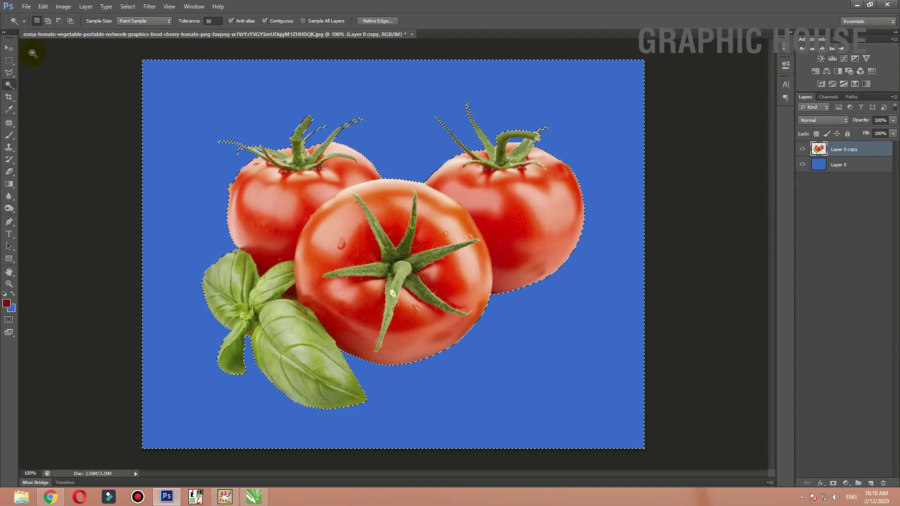
{"action": "left_click", "coordinate": [10, 49]}
{"action": "key", "text": "ctrl+d"}
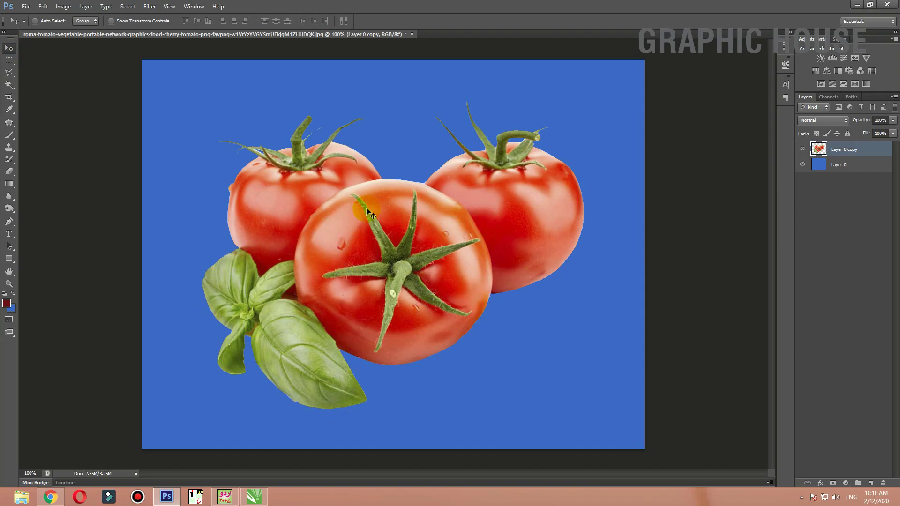
Save the tomato cut-out as a PSD file with Maximize Compatibility on.
{"action": "key", "text": "ctrl+shift+s"}
{"action": "key", "text": "Return"}
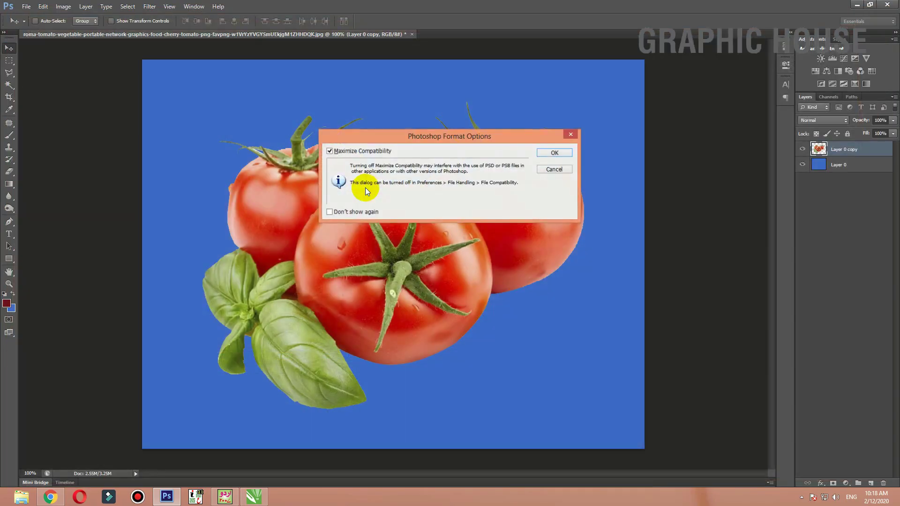
{"action": "key", "text": "Return"}
Open the whole-and-halved tomato photo from the desktop as a separate Photoshop document.
{"action": "left_click", "coordinate": [859, 5]}
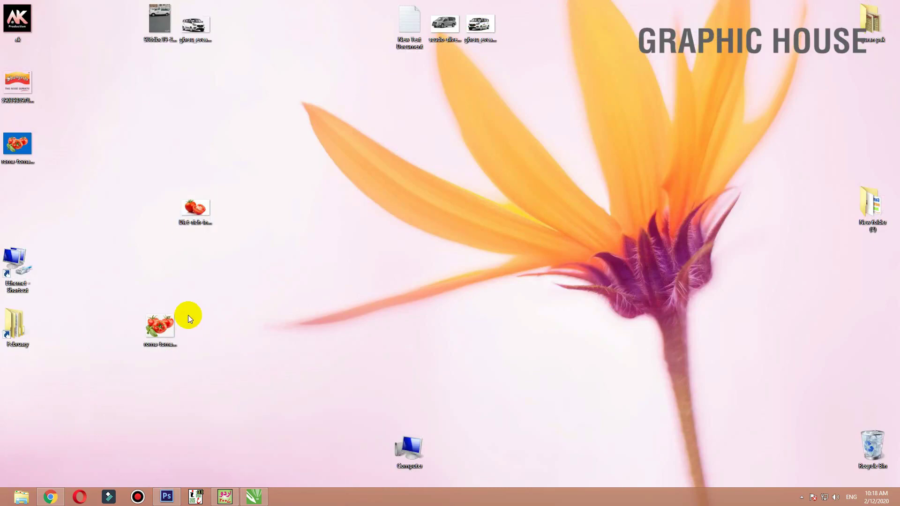
{"action": "left_click_drag", "start_coordinate": [197, 216], "coordinate": [457, 32]}
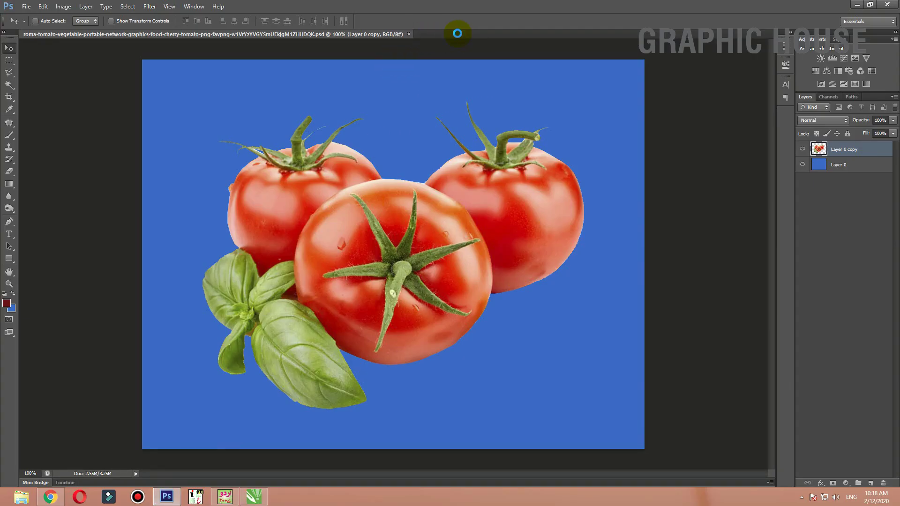
Select the white background and shadow around the whole and halved tomatoes with the Magic Wand, and convert the locked Background to Layer 0.
{"action": "key", "text": "w"}
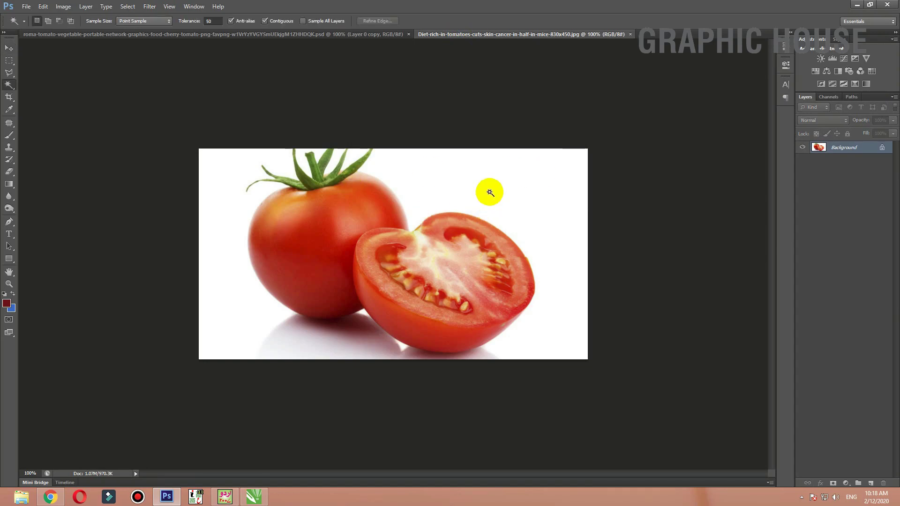
{"action": "left_click", "coordinate": [490, 193]}
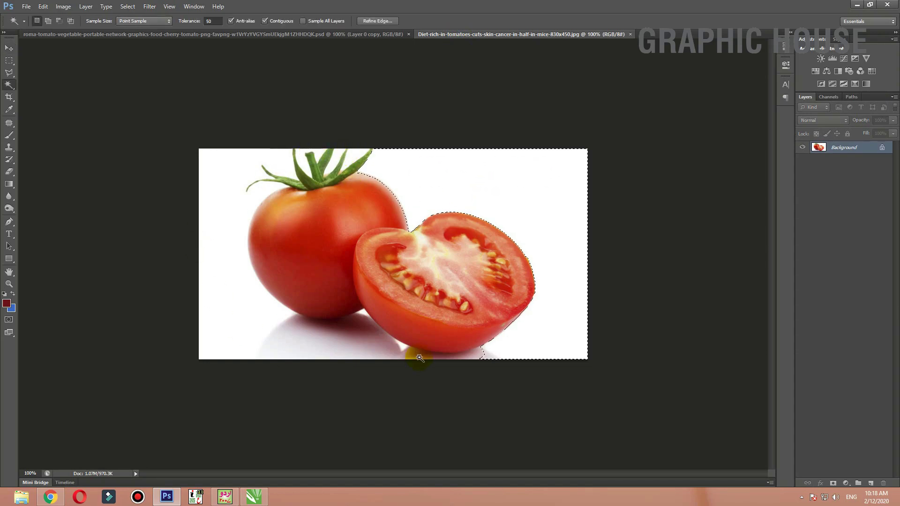
{"action": "left_click", "coordinate": [389, 351], "text": "shift"}
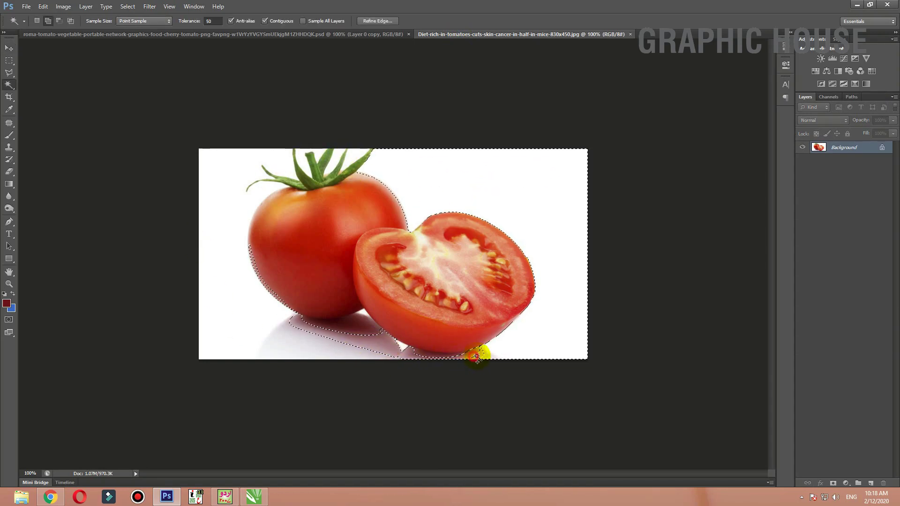
{"action": "left_click", "coordinate": [319, 346], "text": "shift"}
{"action": "left_click", "coordinate": [263, 337], "text": "shift"}
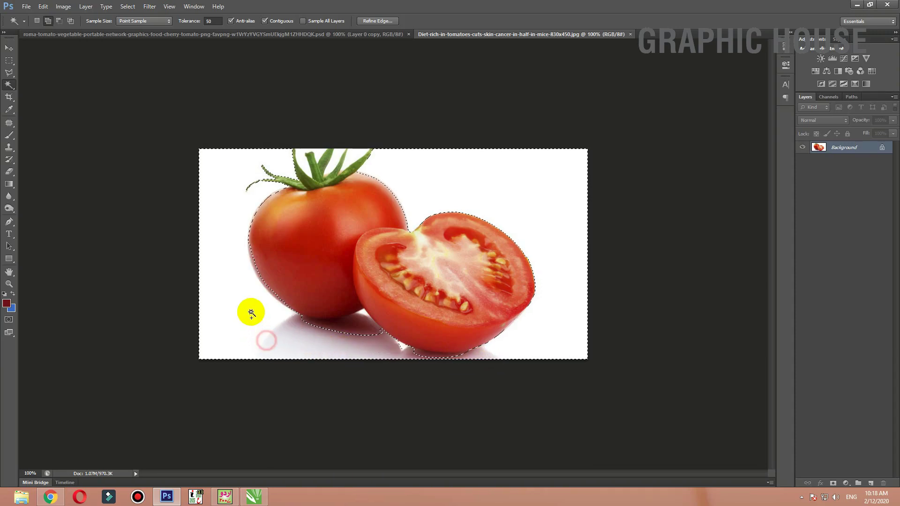
{"action": "left_click", "coordinate": [252, 312], "text": "shift"}
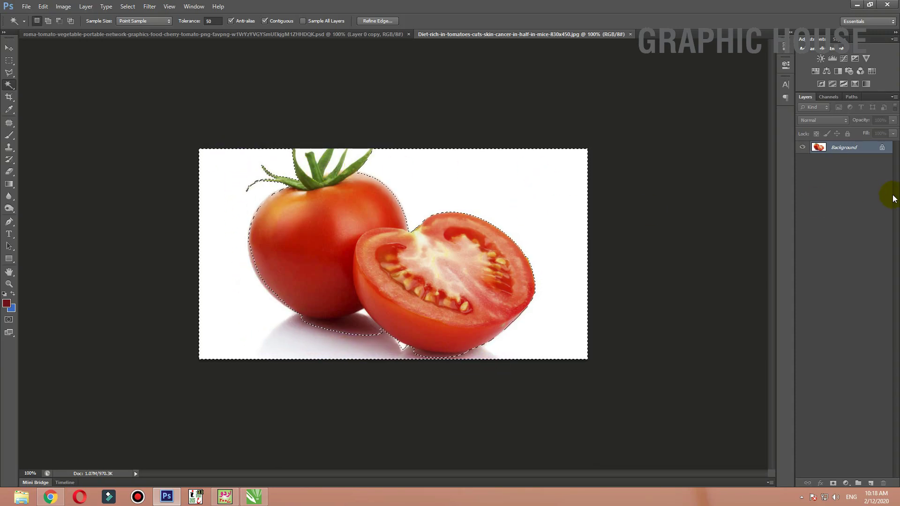
{"action": "double_click", "coordinate": [880, 149]}
{"action": "key", "text": "Return"}
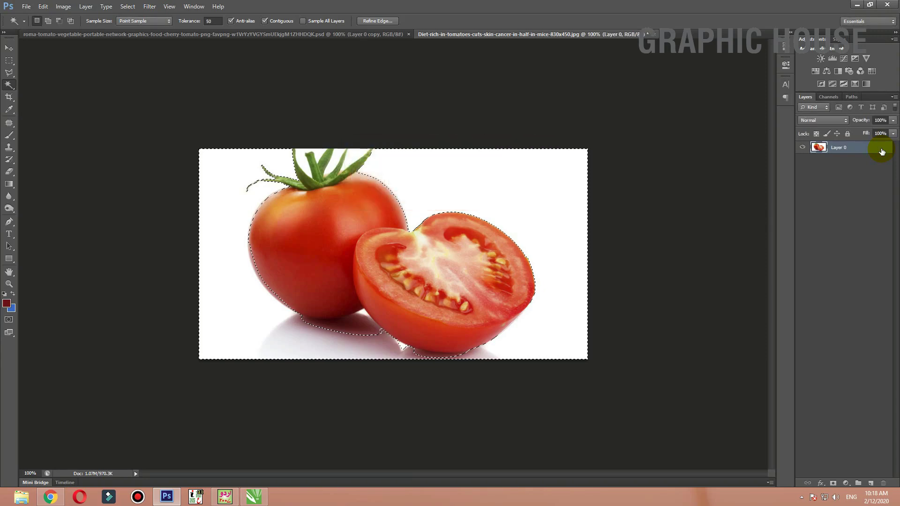
Delete the selected white background around the tomatoes, deselect, and extend the canvas above and below them with the Crop tool.
{"action": "key", "text": "Delete"}
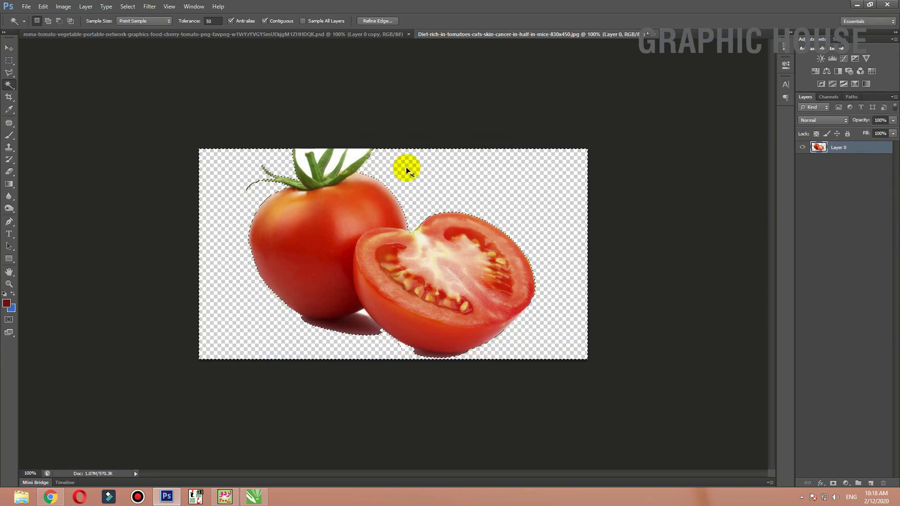
{"action": "key", "text": "ctrl+d"}
{"action": "key", "text": "c"}
{"action": "left_click_drag", "start_coordinate": [394, 149], "coordinate": [408, 100]}
{"action": "key", "text": "Return"}
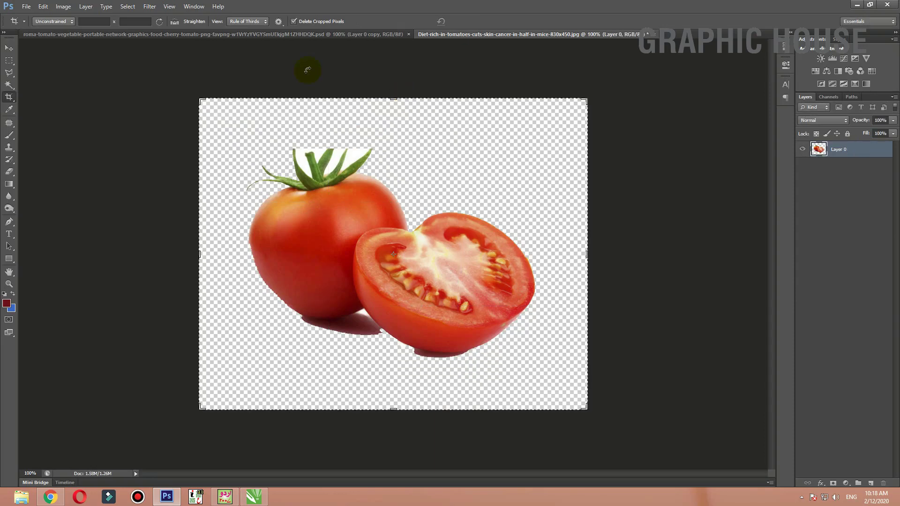
Outline the whole tomato and the shadows along the halved tomato's edge with the Polygonal Lasso, delete them and deselect.
{"action": "left_click", "coordinate": [8, 74]}
{"action": "scroll", "coordinate": [301, 270], "scroll_direction": "up", "scroll_amount": 1}
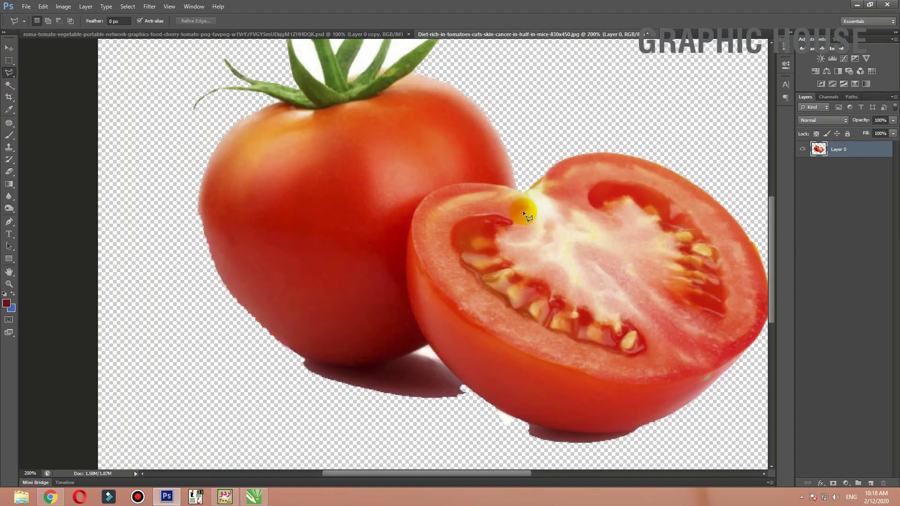
{"action": "left_click", "coordinate": [520, 190]}
{"action": "left_click", "coordinate": [500, 188]}
{"action": "left_click", "coordinate": [457, 185]}
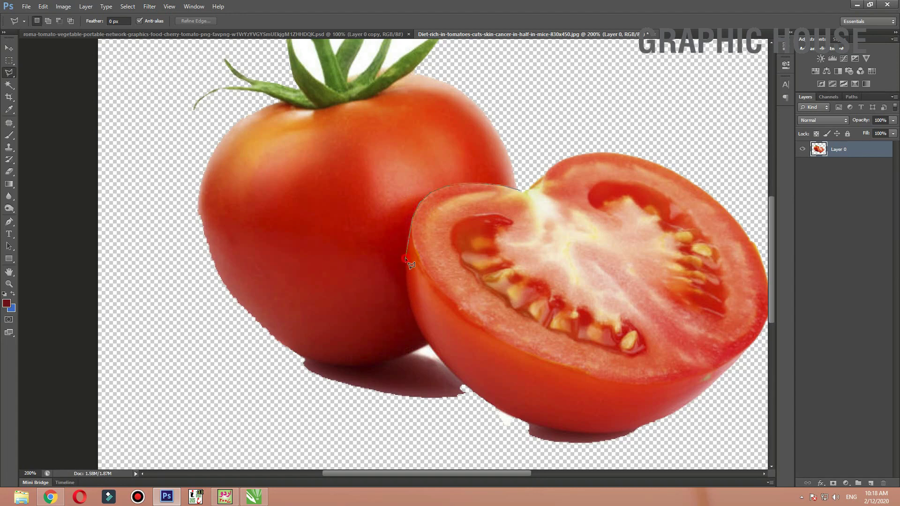
{"action": "left_click", "coordinate": [407, 286]}
{"action": "left_click", "coordinate": [429, 348]}
{"action": "left_click", "coordinate": [462, 384]}
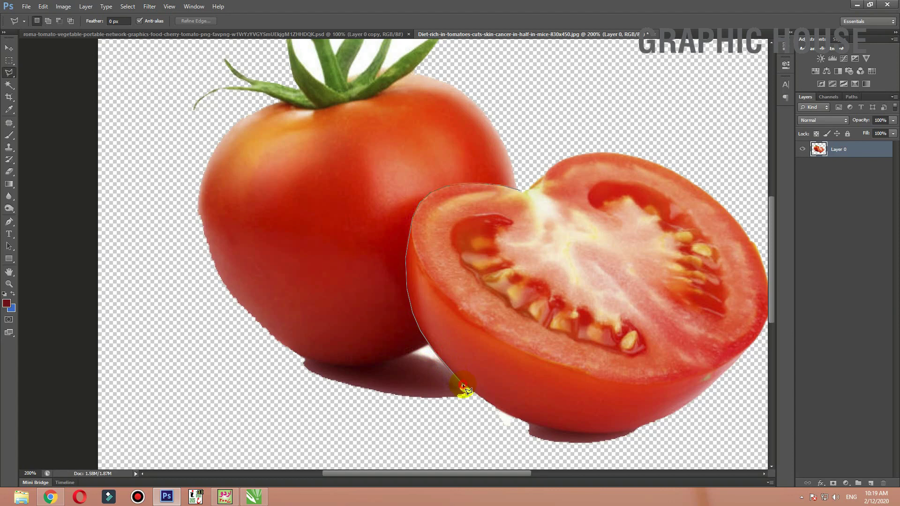
{"action": "left_click", "coordinate": [500, 427]}
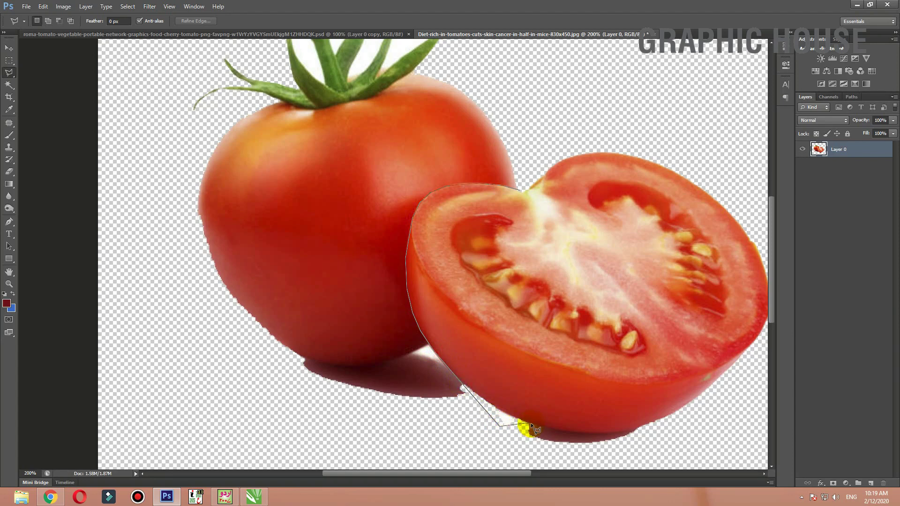
{"action": "left_click", "coordinate": [604, 440]}
{"action": "key", "text": "ctrl+minus"}
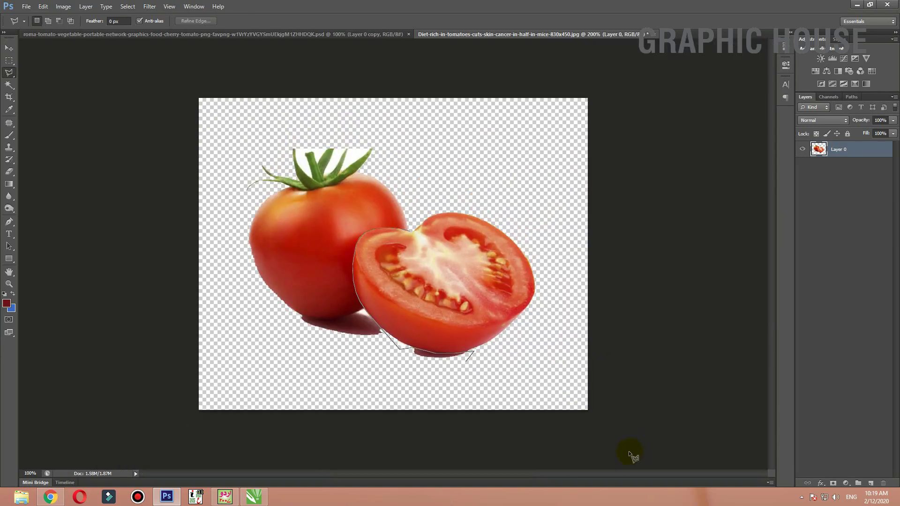
{"action": "left_click", "coordinate": [357, 436]}
{"action": "left_click", "coordinate": [182, 403]}
{"action": "left_click", "coordinate": [150, 240]}
{"action": "left_click", "coordinate": [160, 134]}
{"action": "left_click", "coordinate": [316, 104]}
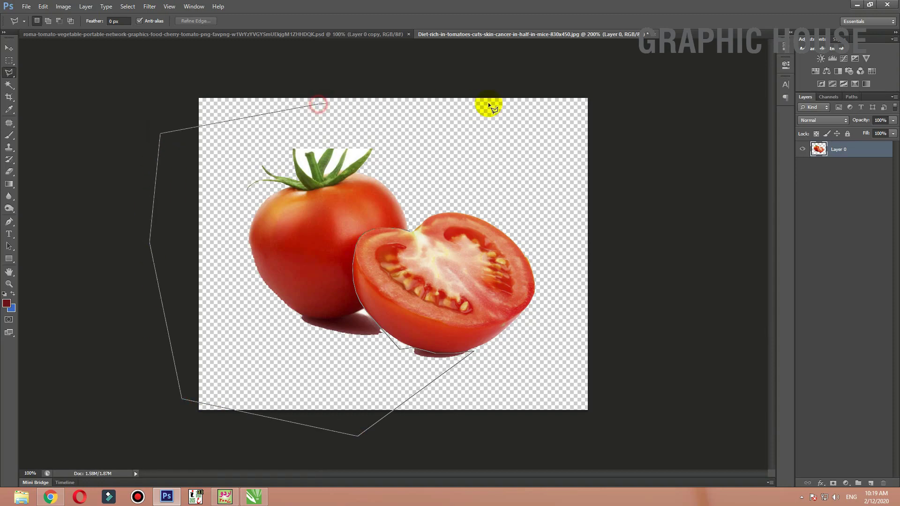
{"action": "double_click", "coordinate": [488, 104]}
{"action": "key", "text": "Delete"}
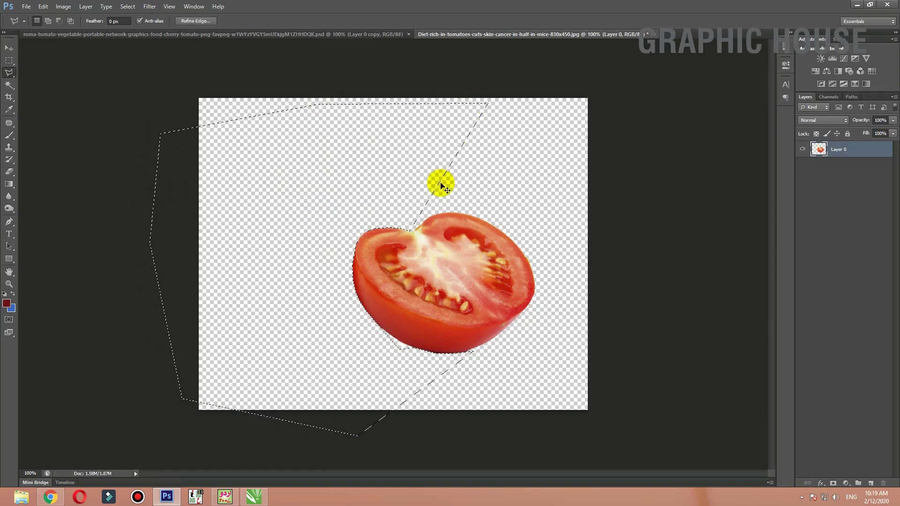
{"action": "key", "text": "ctrl+d"}
{"action": "key", "text": "ctrl+plus"}
{"action": "key", "text": "ctrl+minus"}
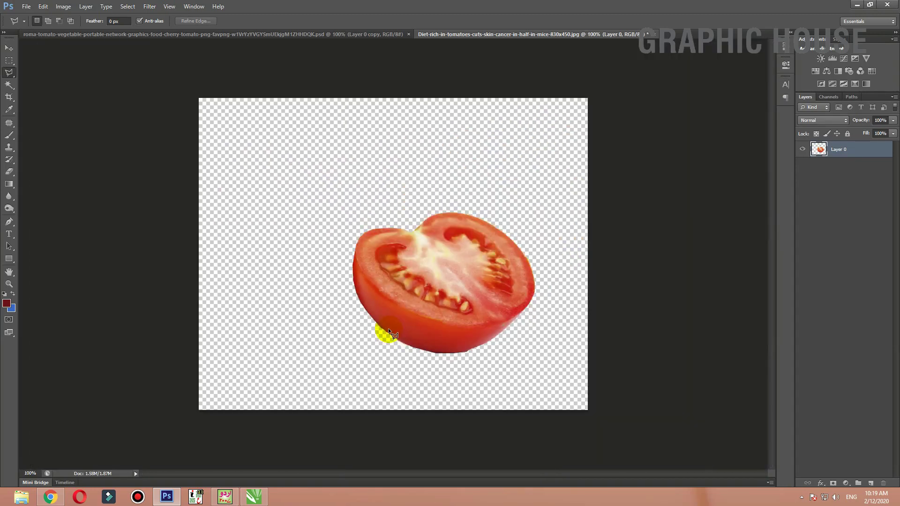
Duplicate the halved tomato layer and fill the original Layer 0 with the blue background colour.
{"action": "key", "text": "ctrl+j"}
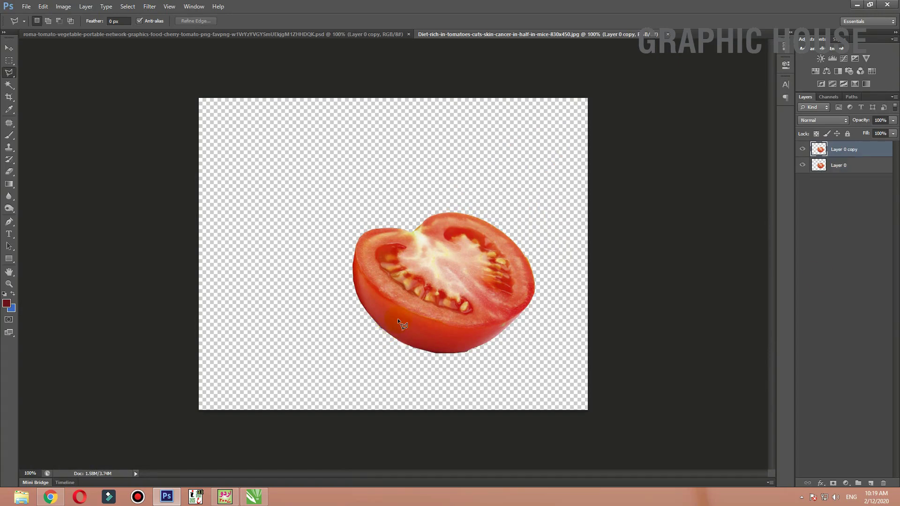
{"action": "left_click", "coordinate": [824, 167]}
{"action": "key", "text": "ctrl+BackSpace"}
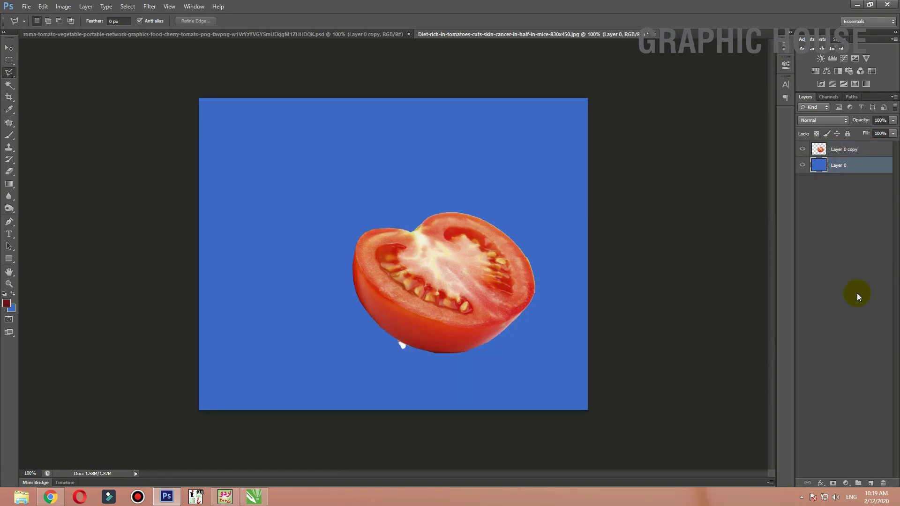
Select the white remnant beneath the halved tomato with the Polygonal Lasso, delete it from Layer 0 copy and deselect.
{"action": "scroll", "coordinate": [423, 336], "scroll_direction": "up", "scroll_amount": 1}
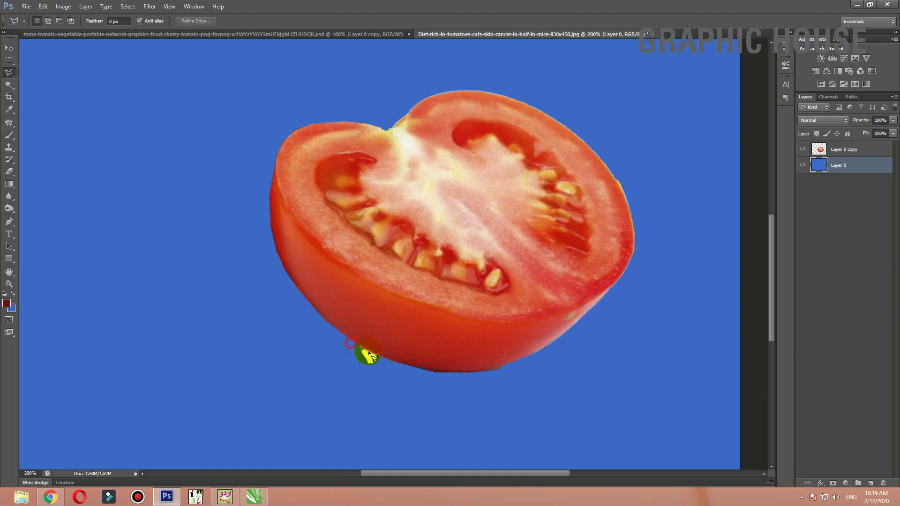
{"action": "left_click", "coordinate": [387, 359]}
{"action": "left_click", "coordinate": [392, 389]}
{"action": "left_click", "coordinate": [326, 393]}
{"action": "left_click", "coordinate": [282, 346]}
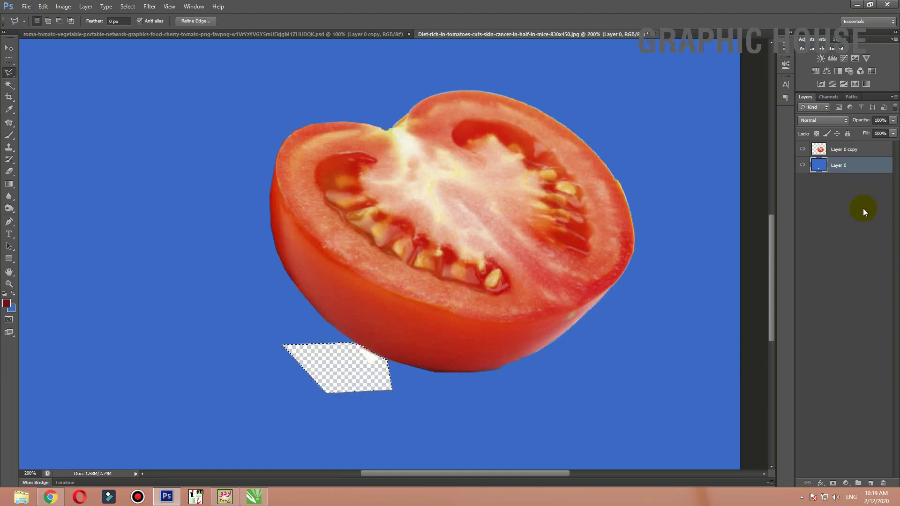
{"action": "left_click", "coordinate": [827, 161]}
{"action": "key", "text": "Delete"}
{"action": "key", "text": "ctrl+d"}
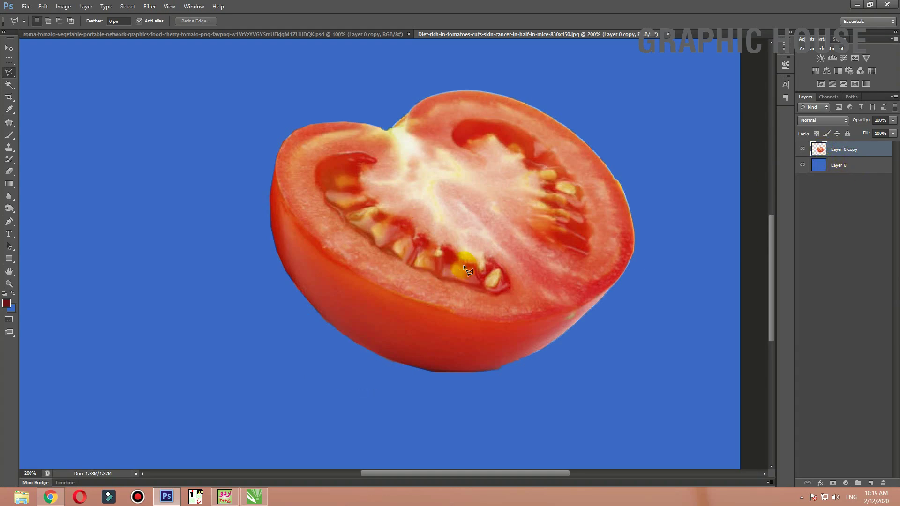
Select the empty area around the halved tomato with the Magic Wand, feather it by 0.2 pixels, delete the edge pixels and deselect.
{"action": "key", "text": "w"}
{"action": "left_click", "coordinate": [336, 97]}
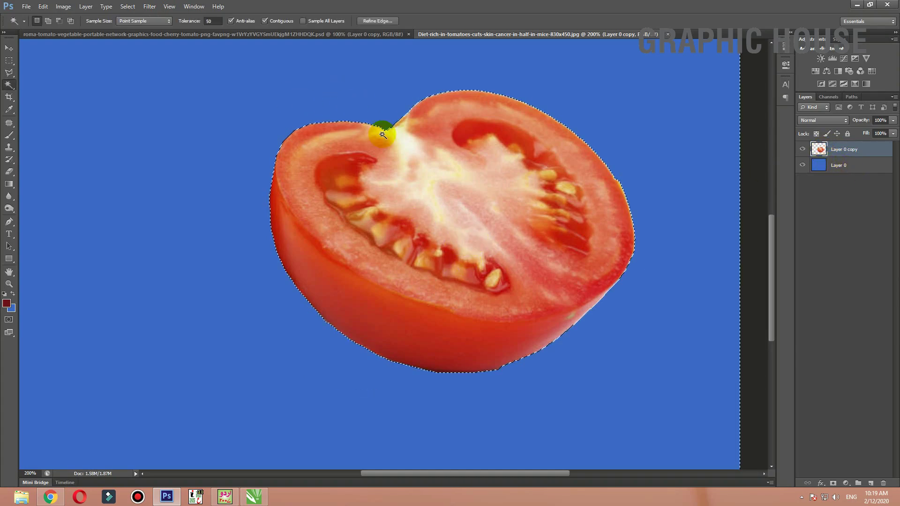
{"action": "key", "text": "shift+F6"}
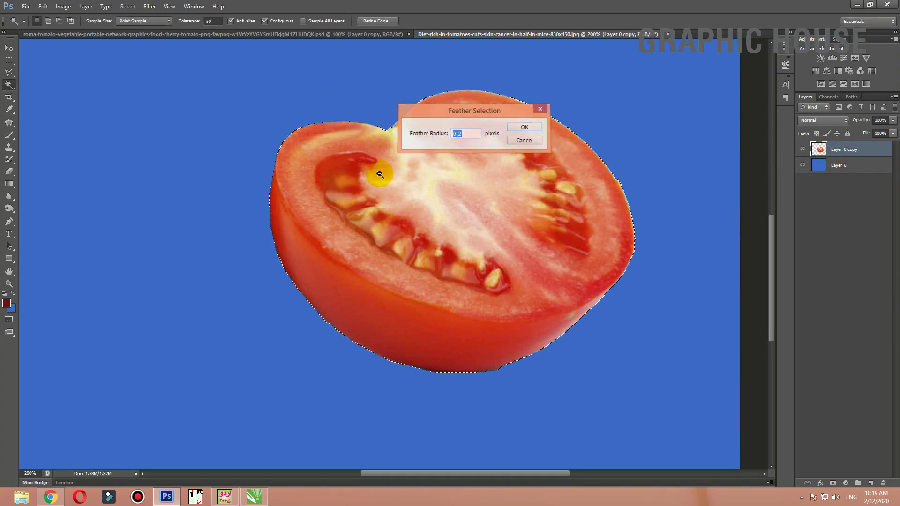
{"action": "key", "text": "Return"}
{"action": "key", "text": "Delete"}
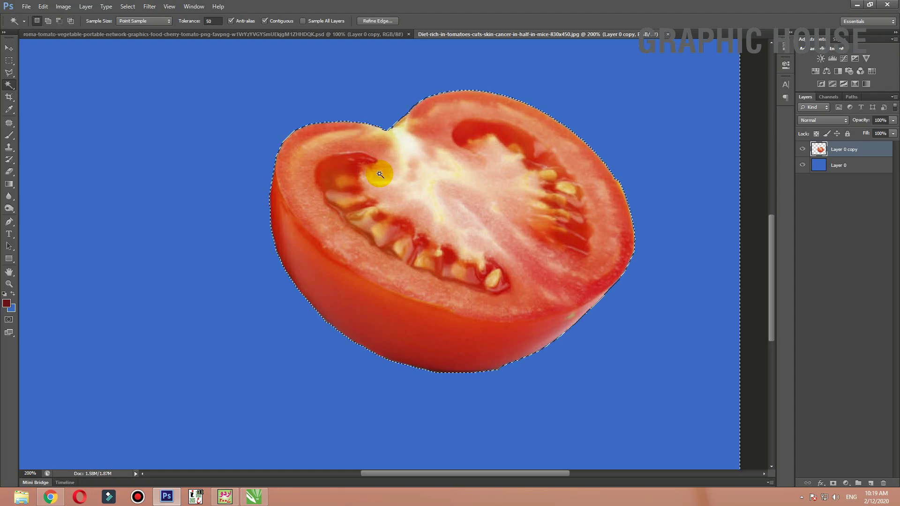
{"action": "key", "text": "ctrl+d"}
Place the halved tomato in the tomatoes PSD beside the front tomato, scaled to about 79% by 85% and rotated about 17 degrees.
{"action": "left_click", "coordinate": [9, 48]}
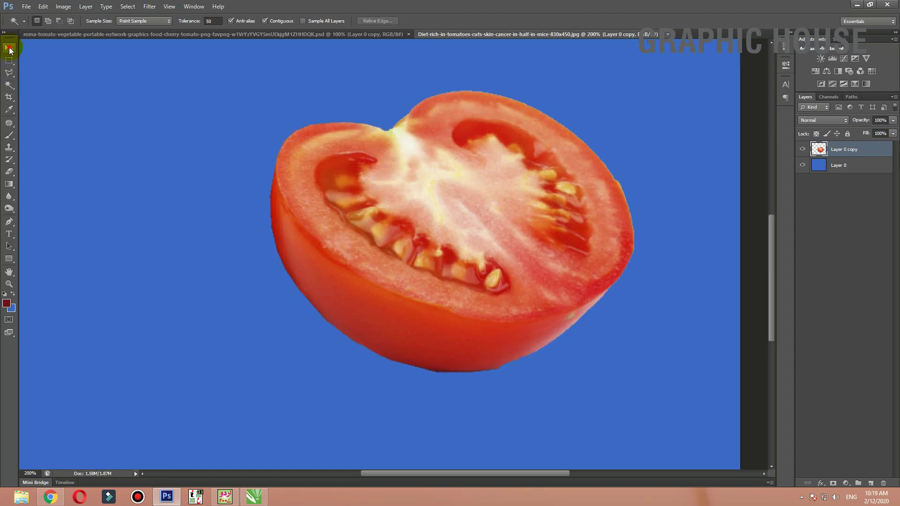
{"action": "left_click_drag", "start_coordinate": [472, 228], "coordinate": [548, 329]}
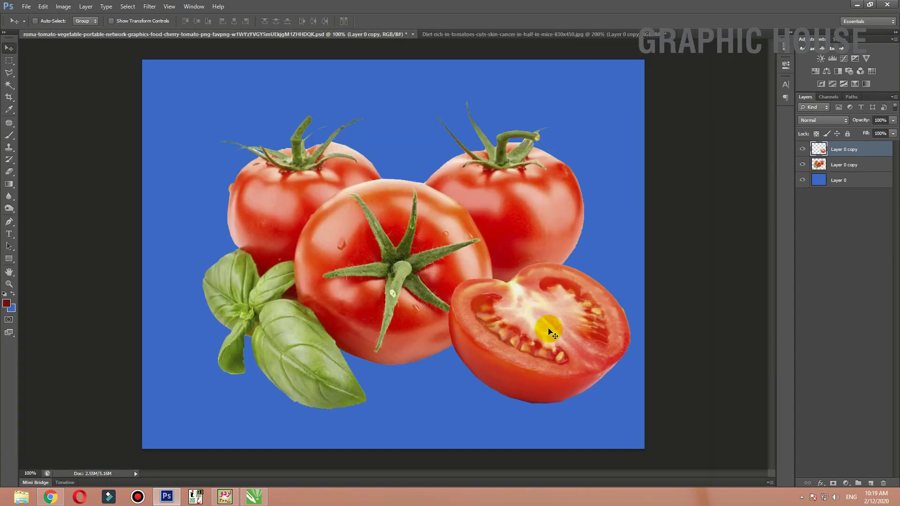
{"action": "key", "text": "ctrl+t"}
{"action": "left_click_drag", "start_coordinate": [683, 217], "coordinate": [683, 267]}
{"action": "left_click_drag", "start_coordinate": [547, 302], "coordinate": [551, 300]}
{"action": "left_click_drag", "start_coordinate": [641, 280], "coordinate": [621, 285]}
{"action": "left_click_drag", "start_coordinate": [568, 291], "coordinate": [572, 274]}
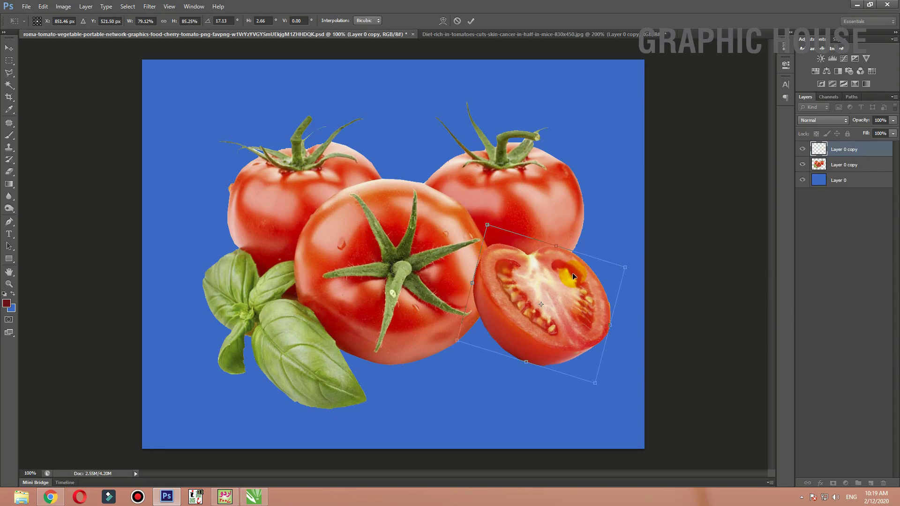
{"action": "key", "text": "Return"}
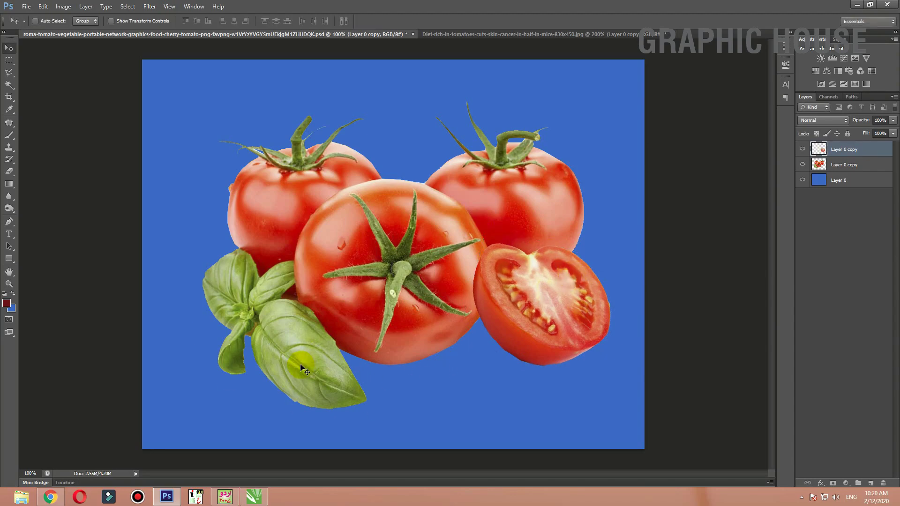
Delete the blue Layer 0 from the tomatoes document and save the PSD.
{"action": "left_click_drag", "start_coordinate": [818, 180], "coordinate": [820, 184]}
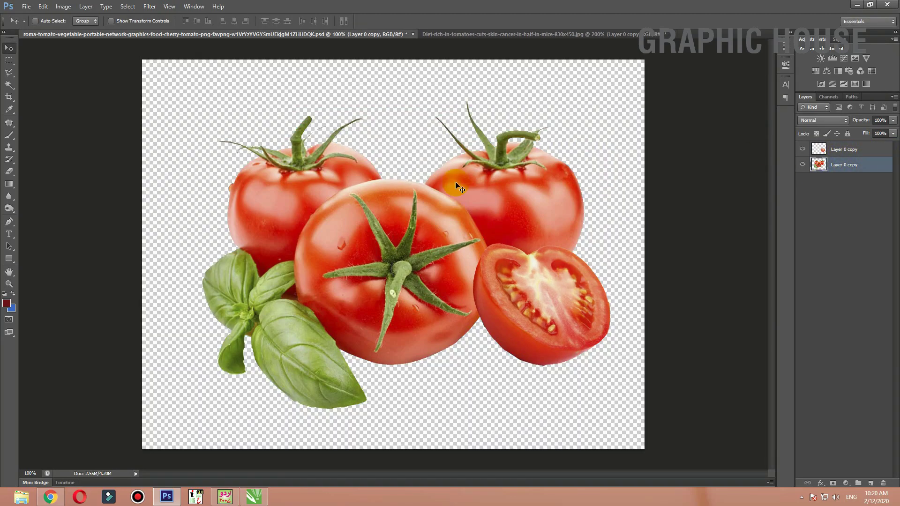
{"action": "key", "text": "ctrl+s"}
Bring the saved tomato cut-out file from the desktop into the pouch page in CorelDRAW.
{"action": "key", "text": "super+d"}
{"action": "left_click", "coordinate": [188, 293]}
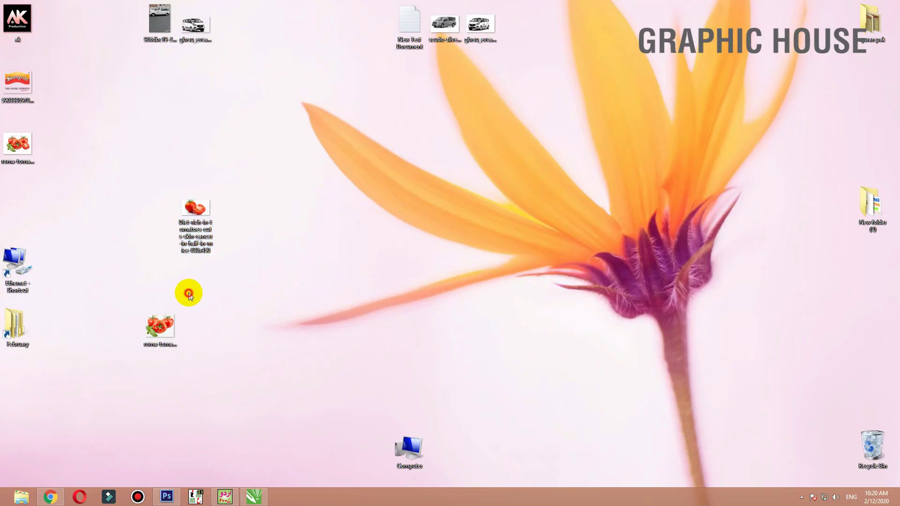
{"action": "left_click_drag", "start_coordinate": [17, 149], "coordinate": [345, 207]}
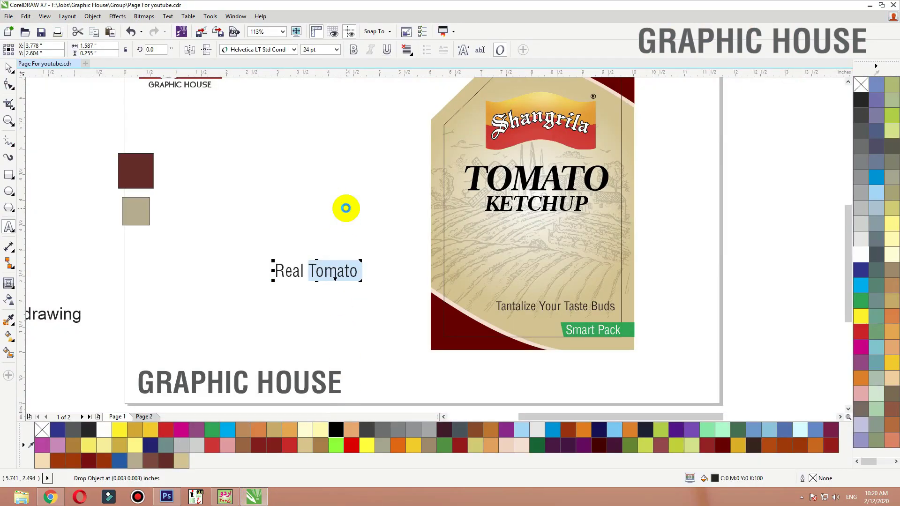
{"action": "left_click", "coordinate": [721, 232]}
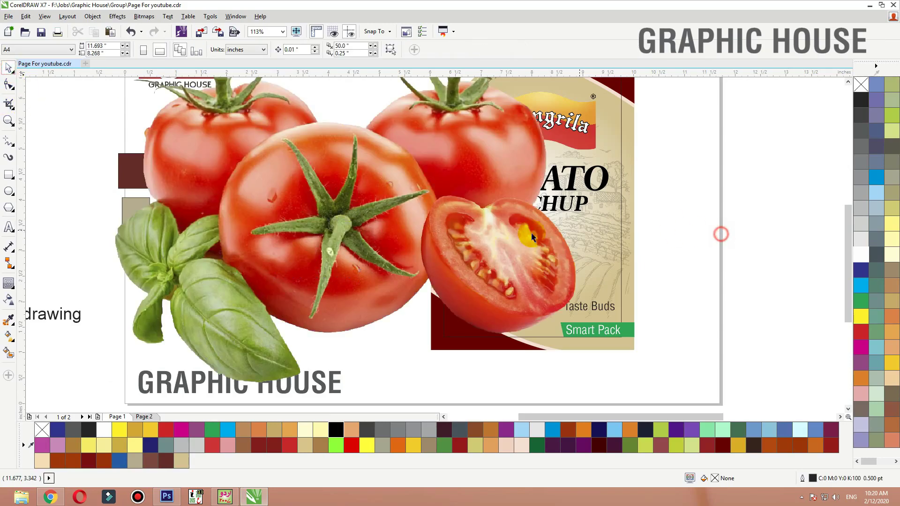
Scale the tomato image down to about 2.57 inches wide and place it on the pouch below the KETCHUP text.
{"action": "left_click", "coordinate": [528, 236]}
{"action": "left_click_drag", "start_coordinate": [588, 385], "coordinate": [411, 258]}
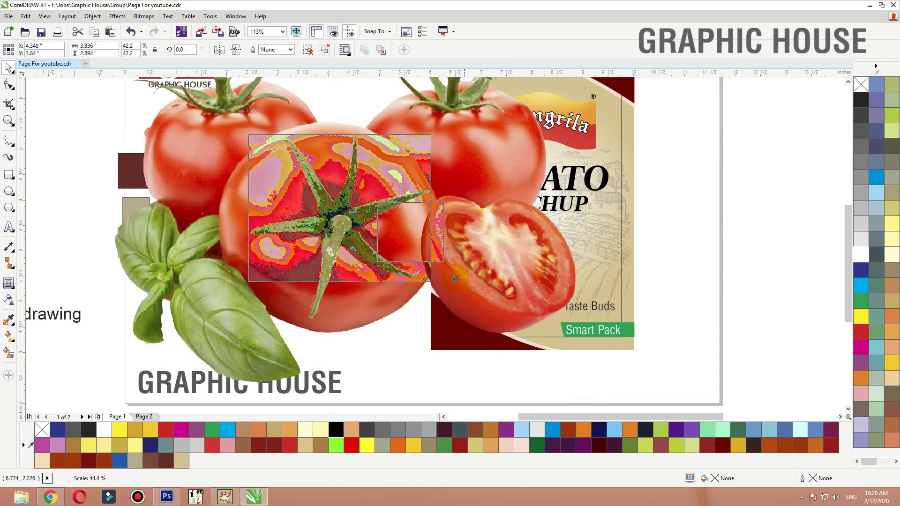
{"action": "left_click_drag", "start_coordinate": [352, 234], "coordinate": [572, 278]}
{"action": "left_click_drag", "start_coordinate": [541, 279], "coordinate": [531, 284]}
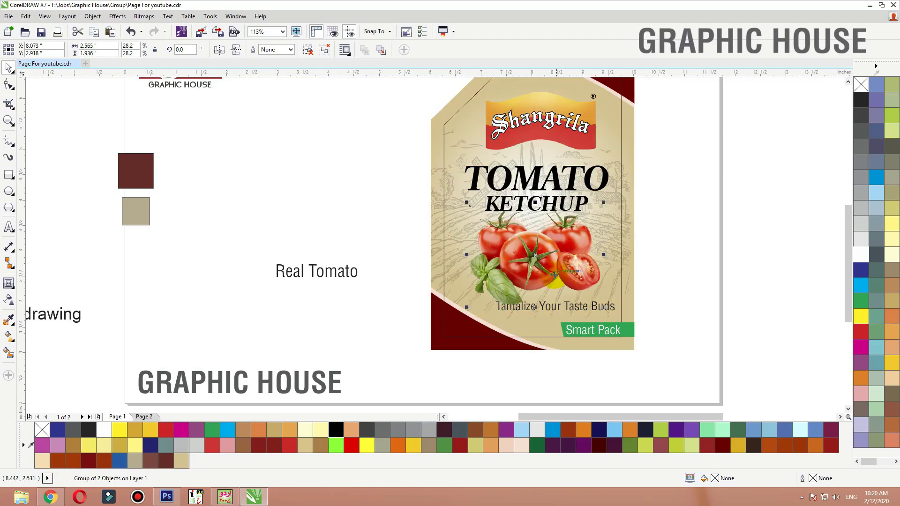
Move the TOMATO and KETCHUP texts together upwards, closer to the Shangrila logo.
{"action": "left_click", "coordinate": [556, 206]}
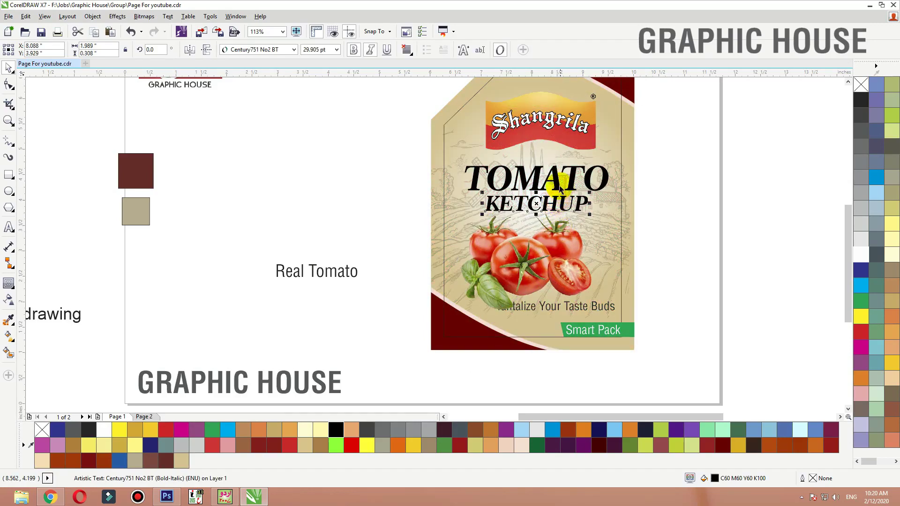
{"action": "left_click", "coordinate": [557, 187], "text": "shift"}
{"action": "left_click_drag", "start_coordinate": [678, 149], "coordinate": [306, 273]}
{"action": "key", "text": "Up"}
{"action": "key", "text": "Up"}
{"action": "key", "text": "Up"}
{"action": "key", "text": "Up"}
{"action": "key", "text": "Up"}
{"action": "key", "text": "Up"}
{"action": "key", "text": "Up"}
{"action": "key", "text": "Up"}
{"action": "key", "text": "Up"}
{"action": "key", "text": "Up"}
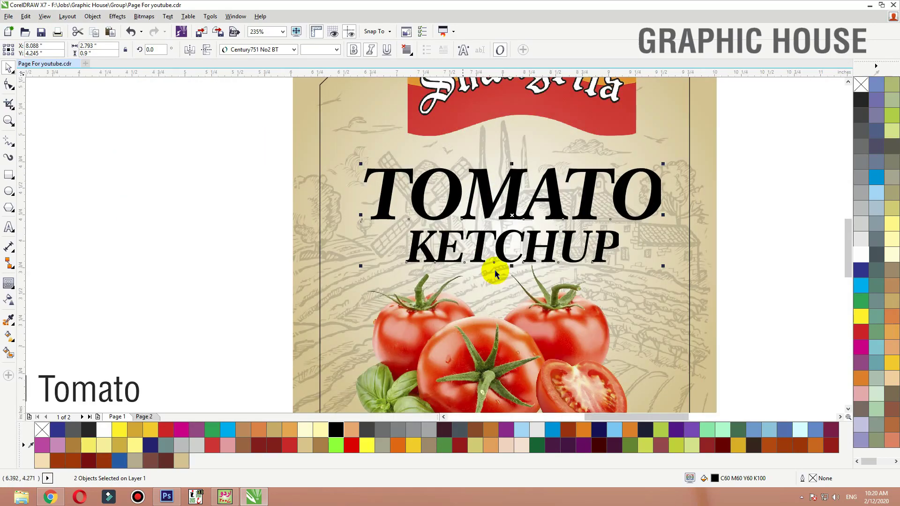
{"action": "key", "text": "Up"}
{"action": "key", "text": "Up"}
{"action": "key", "text": "Up"}
{"action": "key", "text": "Up"}
{"action": "left_click", "coordinate": [142, 274]}
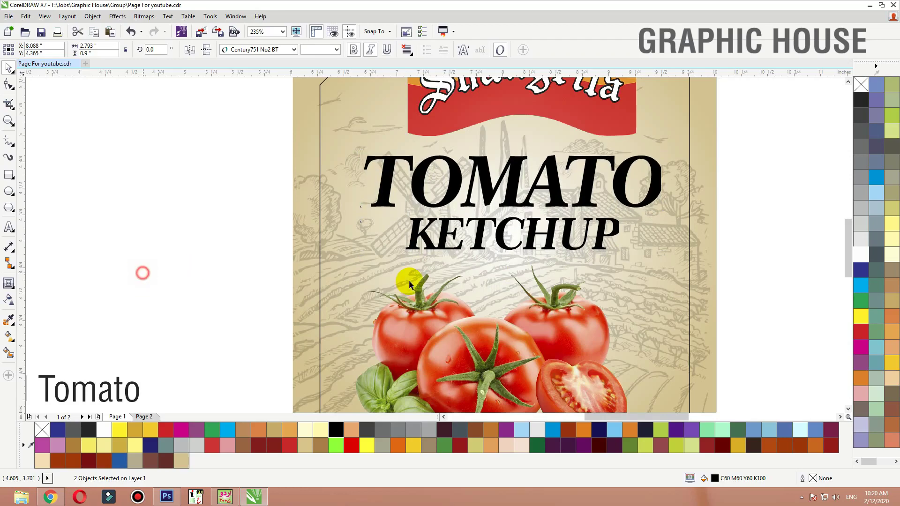
Move the tomato image up towards the KETCHUP text and enlarge it to about 3.01 inches wide.
{"action": "left_click", "coordinate": [501, 319]}
{"action": "key", "text": "Up"}
{"action": "key", "text": "Up"}
{"action": "key", "text": "Up"}
{"action": "key", "text": "Up"}
{"action": "key", "text": "Up"}
{"action": "key", "text": "Up"}
{"action": "key", "text": "Up"}
{"action": "key", "text": "Up"}
{"action": "key", "text": "Up"}
{"action": "key", "text": "Up"}
{"action": "key", "text": "F3"}
{"action": "left_click_drag", "start_coordinate": [340, 212], "coordinate": [708, 404]}
{"action": "left_click_drag", "start_coordinate": [515, 115], "coordinate": [541, 98]}
{"action": "left_click_drag", "start_coordinate": [479, 197], "coordinate": [482, 199]}
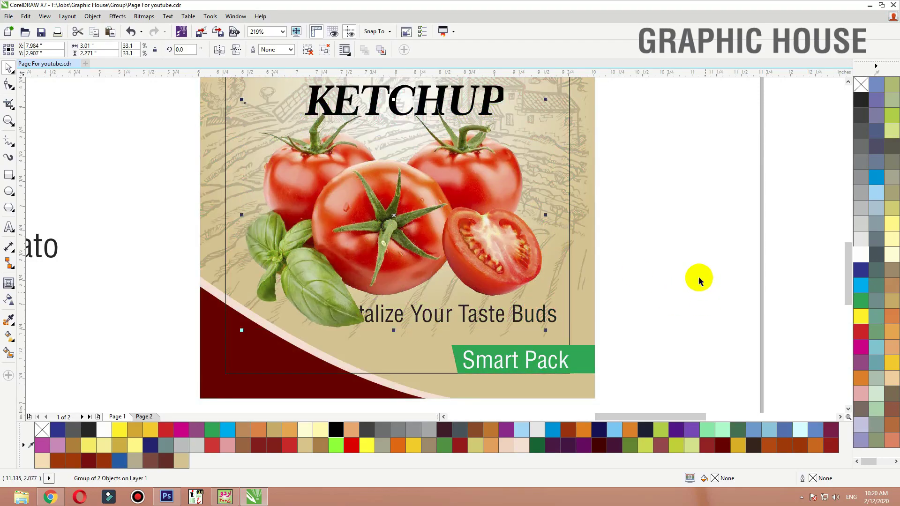
Move the "Tantalize Your Taste Buds" tagline slightly down and shrink it towards its right end to clear the basil leaf.
{"action": "left_click_drag", "start_coordinate": [697, 277], "coordinate": [304, 336]}
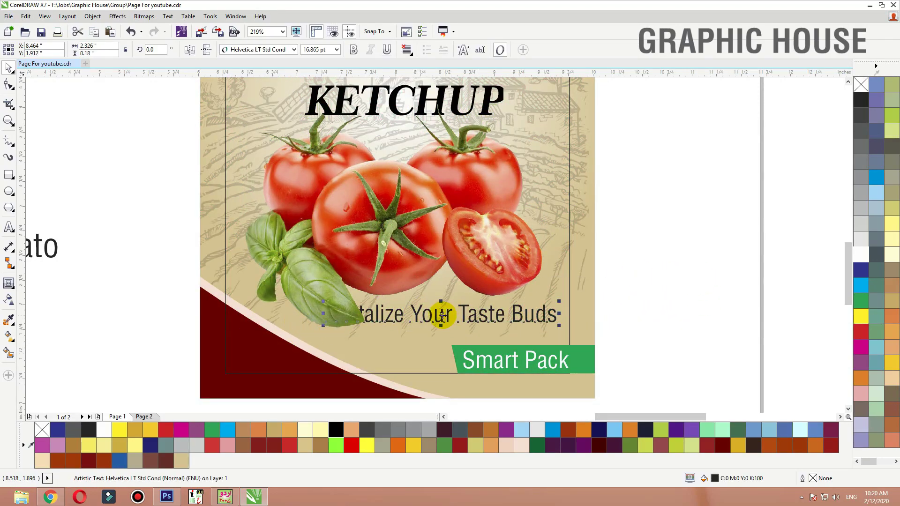
{"action": "left_click_drag", "start_coordinate": [442, 315], "coordinate": [445, 324]}
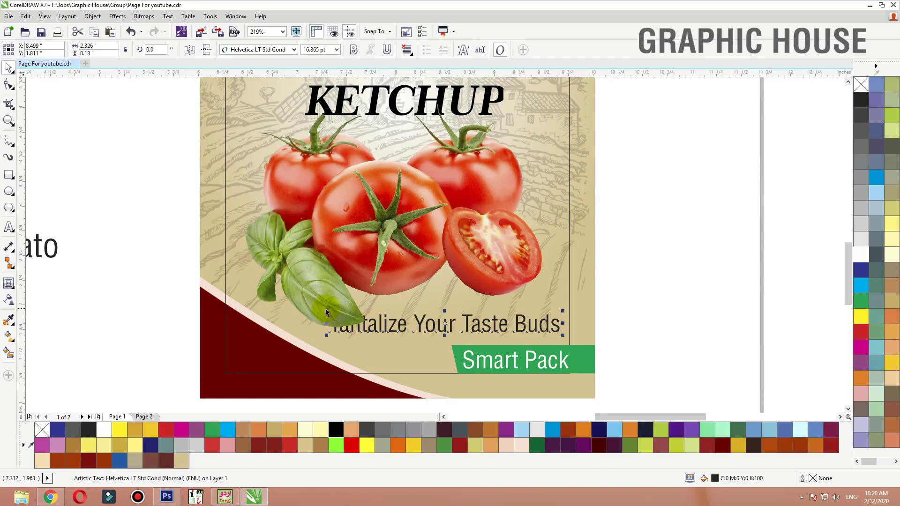
{"action": "left_click_drag", "start_coordinate": [326, 310], "coordinate": [364, 311]}
Shrink the Smart Pack text and its green band together towards the pouch's right edge.
{"action": "left_click_drag", "start_coordinate": [655, 330], "coordinate": [426, 385]}
{"action": "left_click_drag", "start_coordinate": [447, 344], "coordinate": [474, 349]}
Nudge the "Tantalize Your Taste Buds" tagline down, closer to the green Smart Pack band.
{"action": "left_click_drag", "start_coordinate": [680, 301], "coordinate": [371, 353]}
{"action": "left_click", "coordinate": [472, 325]}
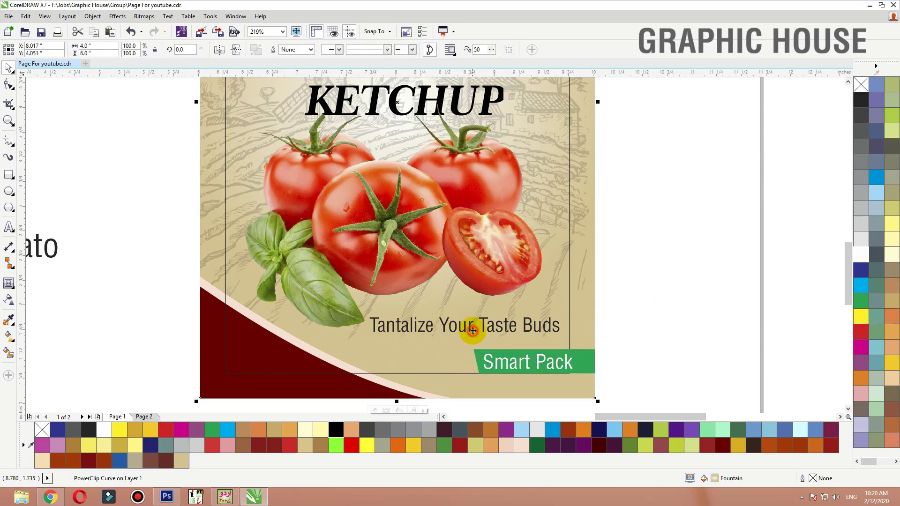
{"action": "left_click", "coordinate": [472, 325]}
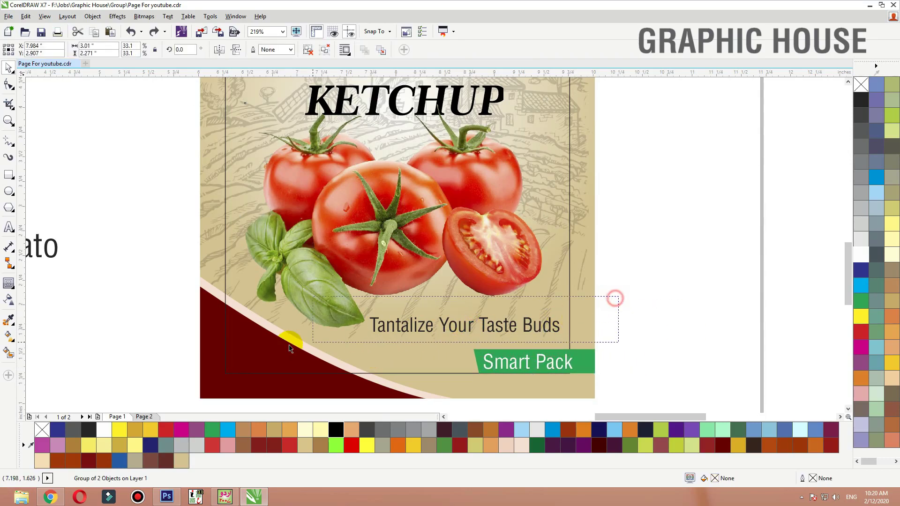
{"action": "left_click_drag", "start_coordinate": [615, 298], "coordinate": [288, 341]}
{"action": "key", "text": "Down"}
{"action": "key", "text": "Down"}
{"action": "key", "text": "Down"}
{"action": "key", "text": "Down"}
{"action": "key", "text": "Down"}
{"action": "key", "text": "Down"}
{"action": "key", "text": "Down"}
{"action": "key", "text": "Down"}
{"action": "key", "text": "Down"}
{"action": "key", "text": "Down"}
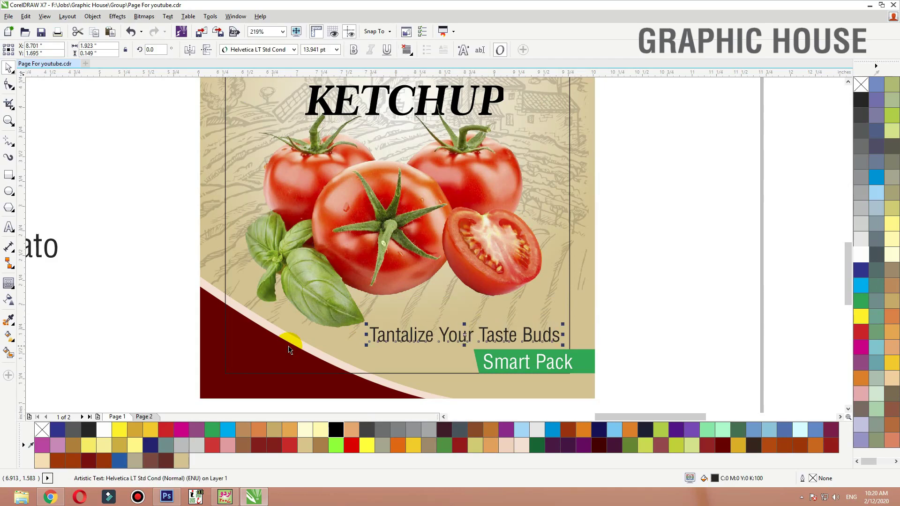
{"action": "key", "text": "Up"}
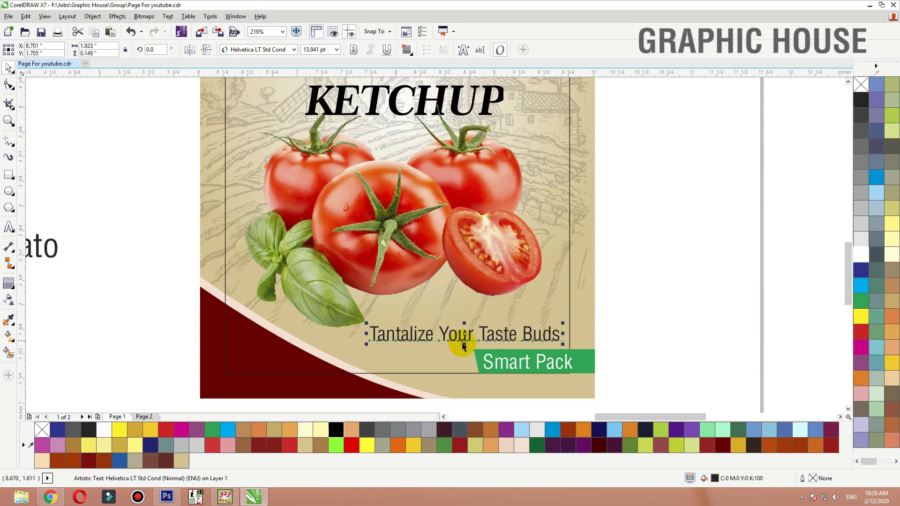
Change the font of the "Tantalize Your Taste Buds" tagline to TheNautiGal.
{"action": "left_click", "coordinate": [237, 50]}
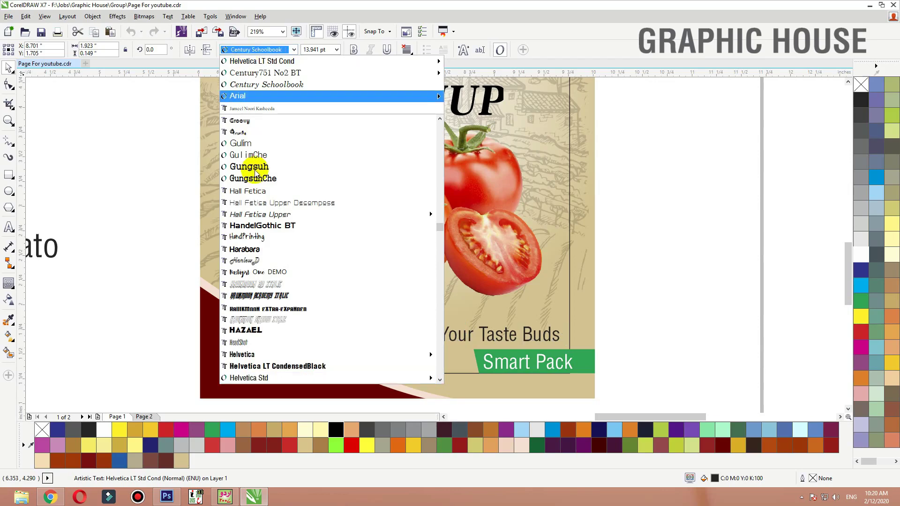
{"action": "scroll", "coordinate": [255, 173], "scroll_direction": "down", "scroll_amount": 6}
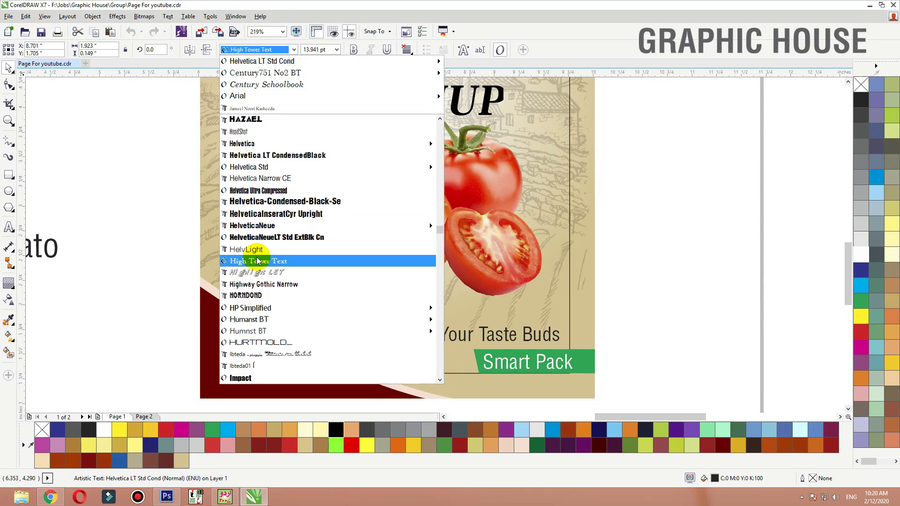
{"action": "type", "text": "th"}
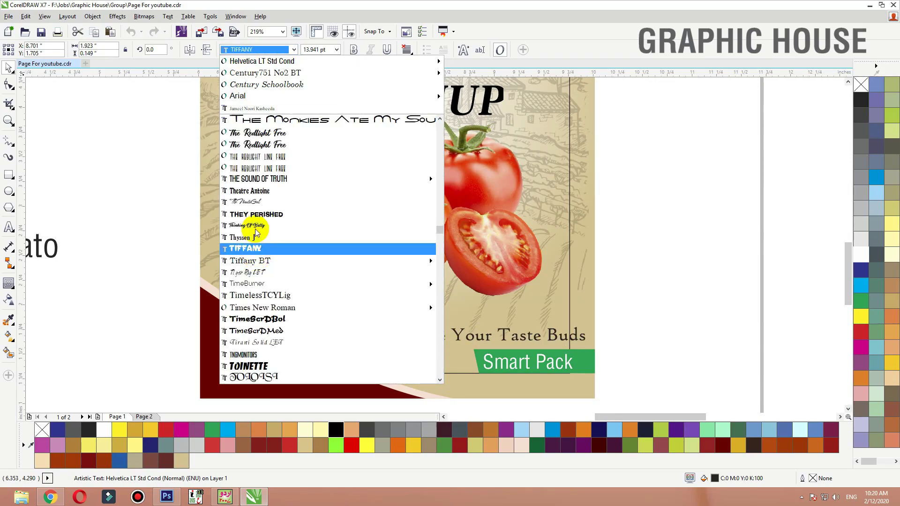
{"action": "left_click", "coordinate": [258, 203]}
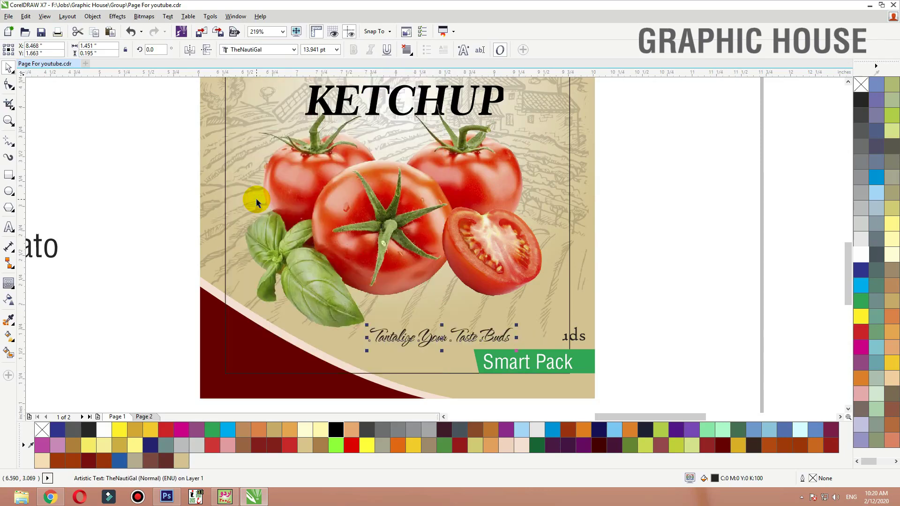
Enlarge the script tagline to about 17.1 pt and place it just above the Smart Pack band, between the basil leaf and the pouch margin.
{"action": "left_click_drag", "start_coordinate": [447, 344], "coordinate": [463, 344]}
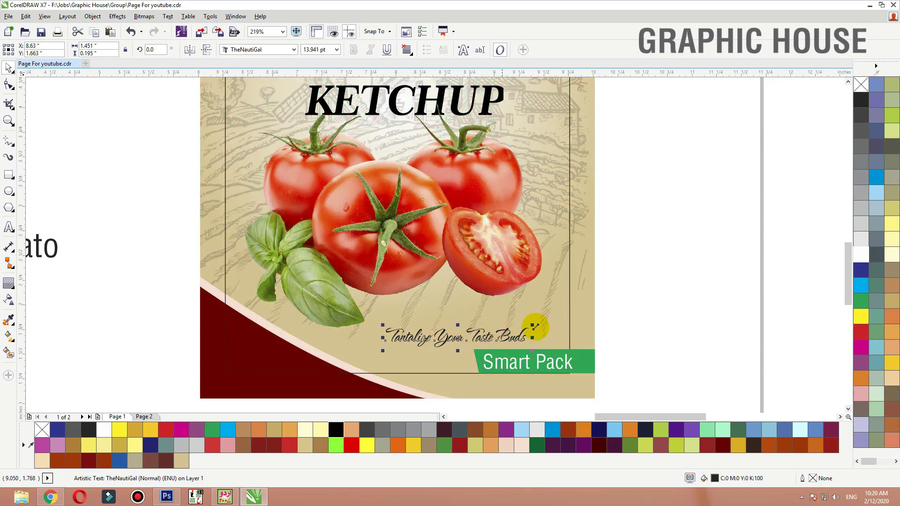
{"action": "left_click_drag", "start_coordinate": [547, 320], "coordinate": [570, 313]}
{"action": "left_click_drag", "start_coordinate": [536, 340], "coordinate": [532, 336]}
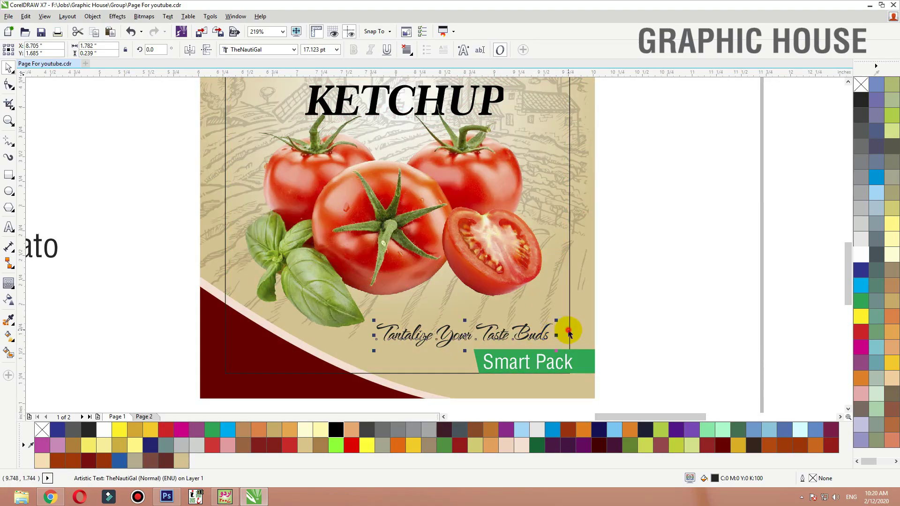
{"action": "left_click", "coordinate": [581, 327]}
Move the tomato image slightly to the right on the pouch.
{"action": "key", "text": "shift+F2"}
{"action": "left_click", "coordinate": [589, 249]}
{"action": "left_click", "coordinate": [462, 312], "text": "ctrl"}
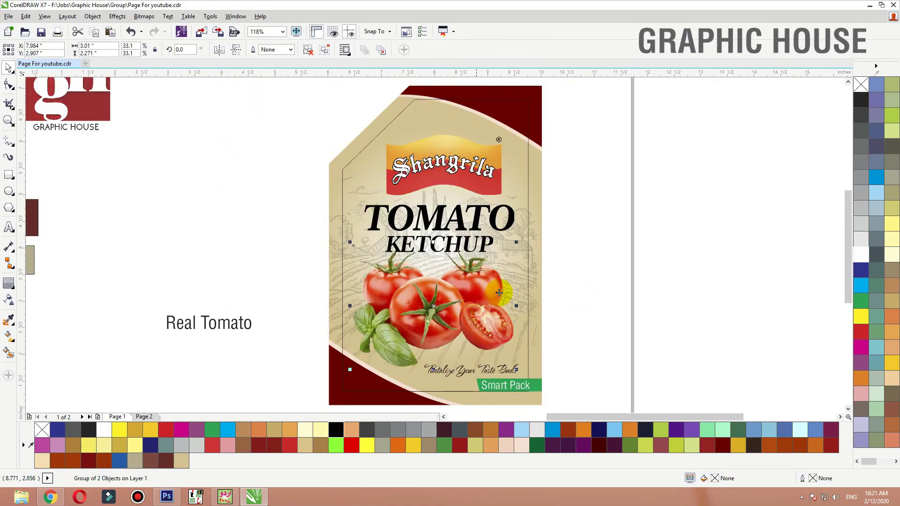
{"action": "left_click_drag", "start_coordinate": [461, 312], "coordinate": [464, 310]}
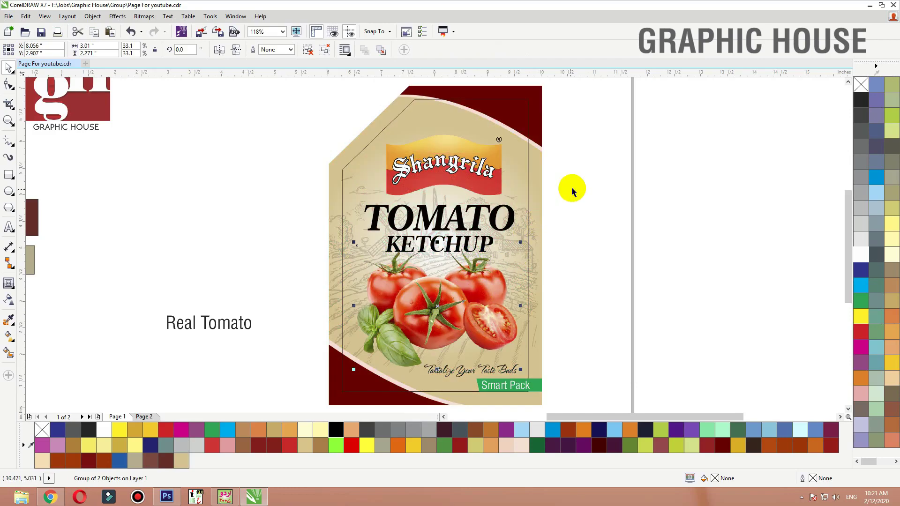
Move the Shangrila logo and the TOMATO KETCHUP texts together slightly upwards.
{"action": "left_click_drag", "start_coordinate": [572, 186], "coordinate": [317, 266]}
{"action": "left_click_drag", "start_coordinate": [260, 257], "coordinate": [575, 123]}
{"action": "left_click_drag", "start_coordinate": [615, 173], "coordinate": [246, 251]}
Move the "Real Tomato" text from the pouch's left side to the blank area right of the tomatoes.
{"action": "left_click_drag", "start_coordinate": [228, 318], "coordinate": [239, 332]}
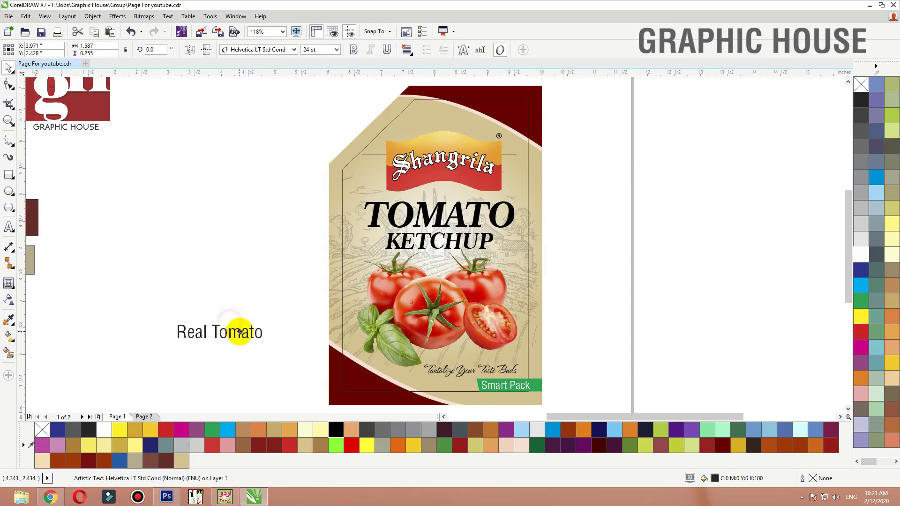
{"action": "left_click", "coordinate": [529, 301]}
{"action": "left_click", "coordinate": [622, 283]}
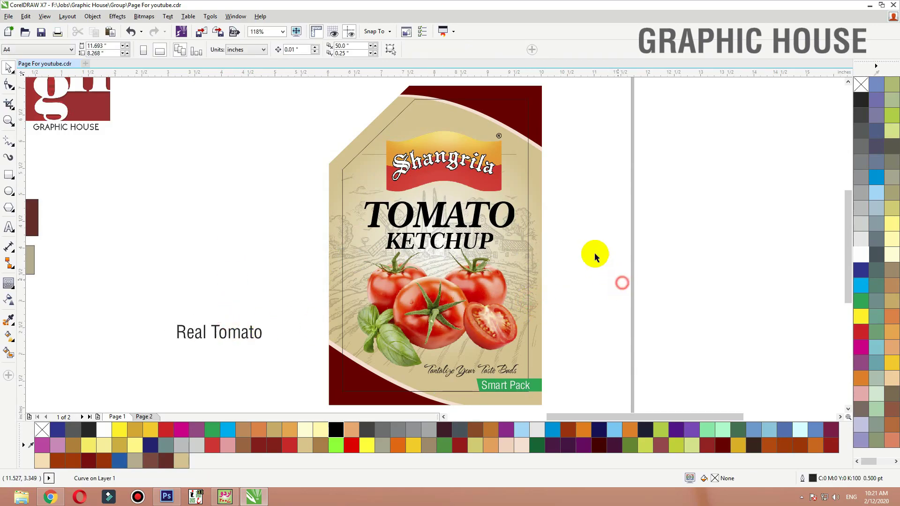
{"action": "key", "text": "F2"}
{"action": "left_click_drag", "start_coordinate": [647, 205], "coordinate": [219, 397]}
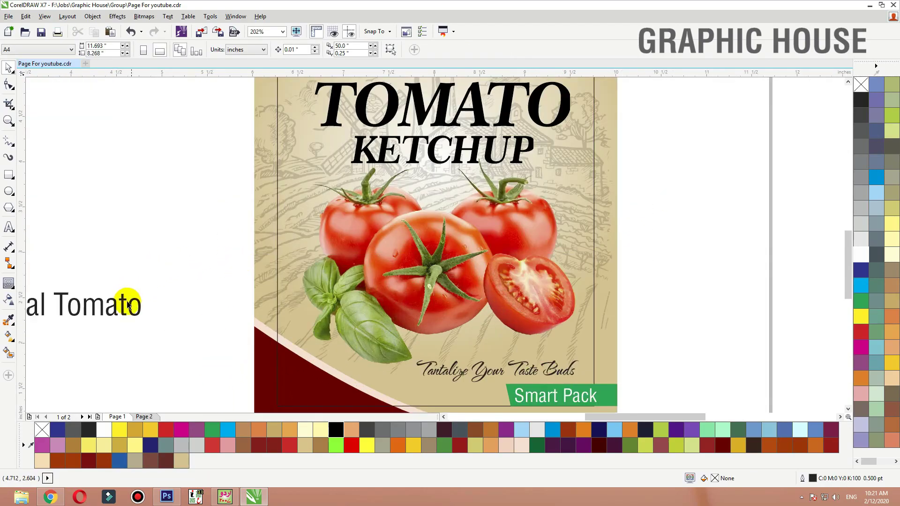
{"action": "left_click_drag", "start_coordinate": [122, 313], "coordinate": [731, 212]}
{"action": "scroll", "coordinate": [288, 427], "scroll_direction": "up", "scroll_amount": 1}
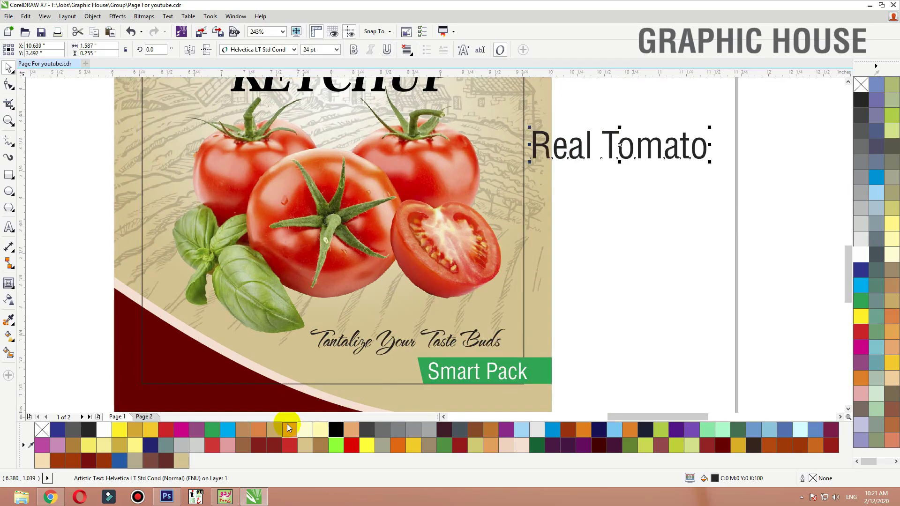
{"action": "left_click", "coordinate": [438, 215]}
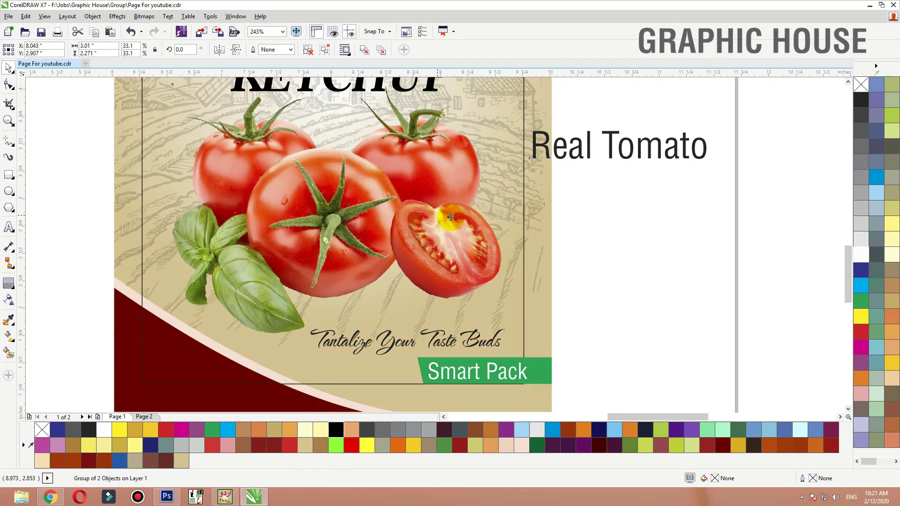
{"action": "left_click", "coordinate": [701, 226]}
Draw a rectangle about 0.81 by 0.33 inches over the upper right tomato and fill it with green C100 M0 Y100 K0.
{"action": "left_click", "coordinate": [9, 175]}
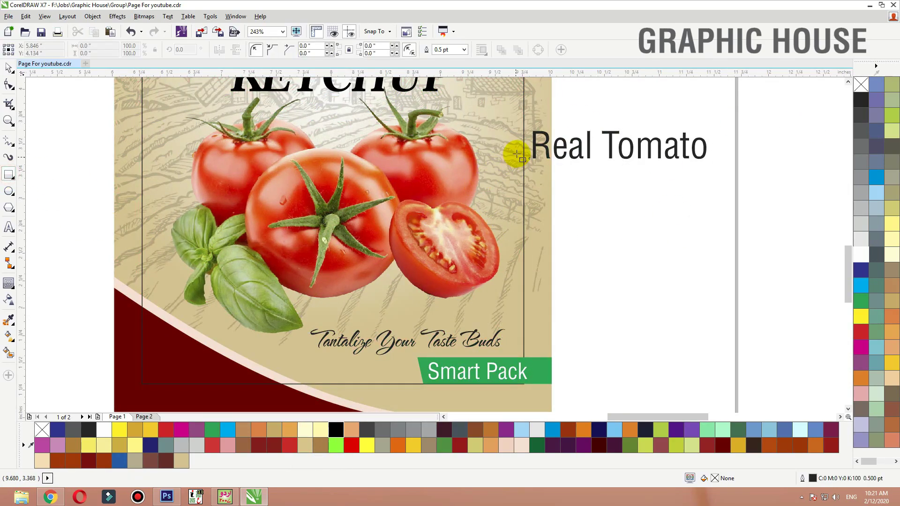
{"action": "left_click_drag", "start_coordinate": [523, 142], "coordinate": [435, 177]}
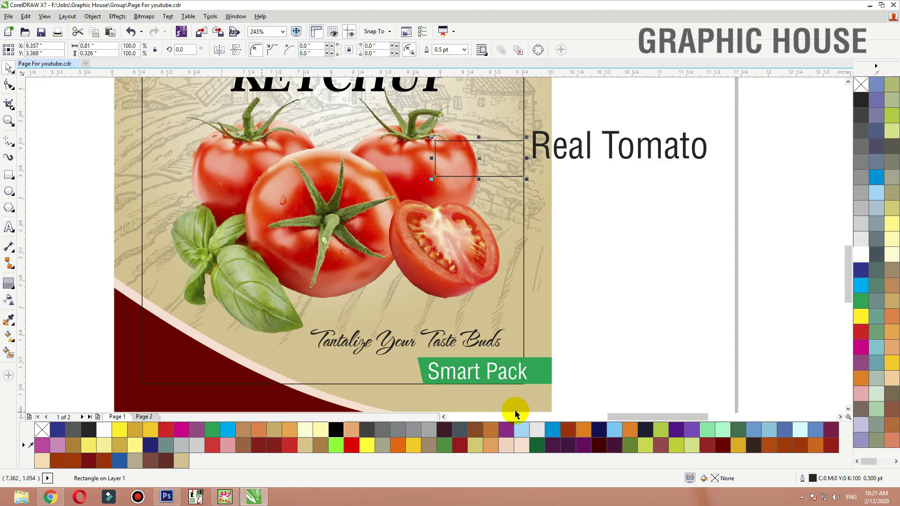
{"action": "left_click", "coordinate": [542, 446]}
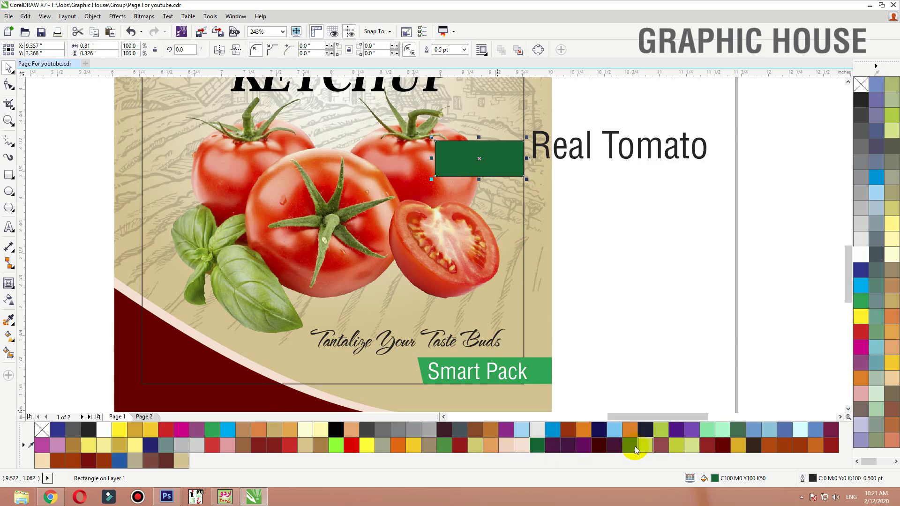
{"action": "left_click", "coordinate": [861, 301]}
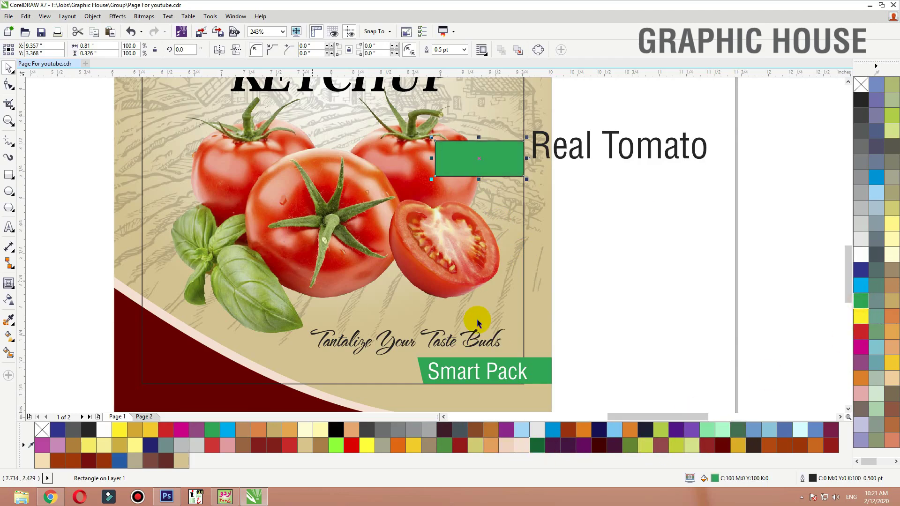
{"action": "left_click", "coordinate": [8, 319]}
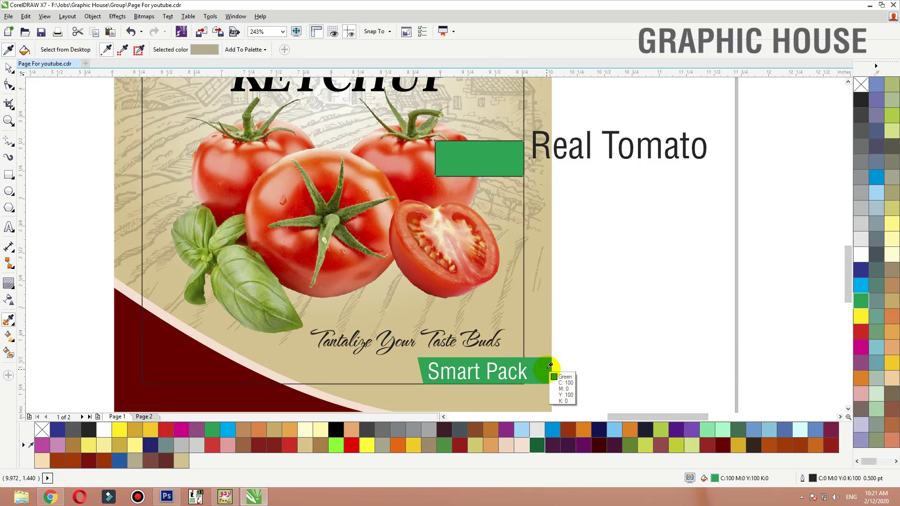
{"action": "key", "text": "space"}
Convert the green rectangle to curves, move its corners to form an uneven slanted banner, and give it a white outline.
{"action": "left_click_drag", "start_coordinate": [636, 225], "coordinate": [255, 93]}
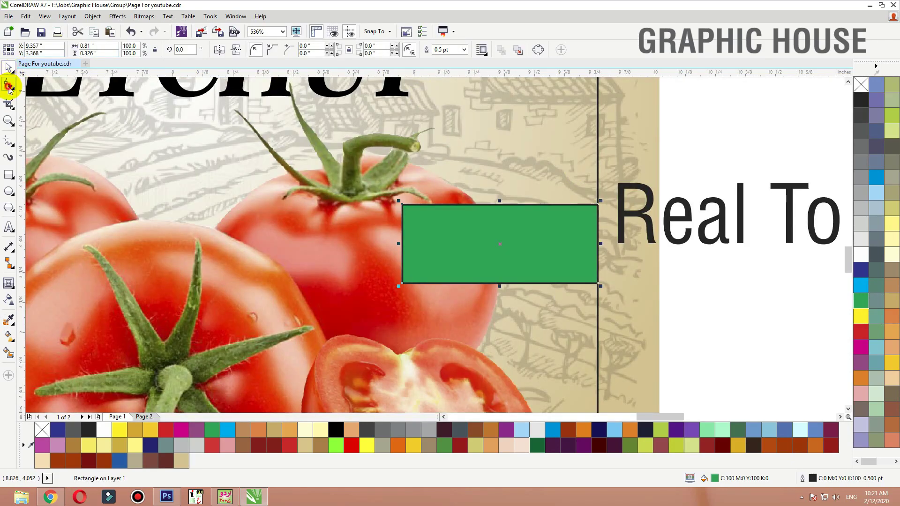
{"action": "left_click", "coordinate": [537, 51]}
{"action": "left_click_drag", "start_coordinate": [423, 219], "coordinate": [421, 220]}
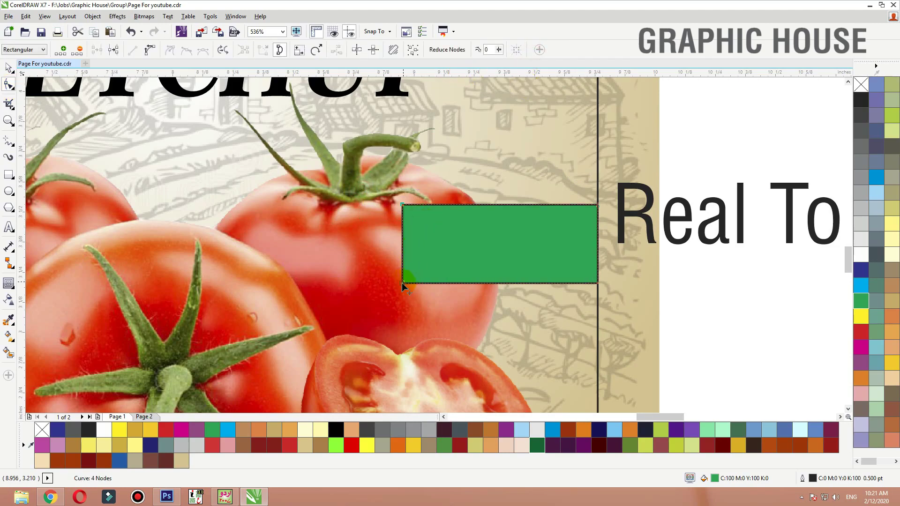
{"action": "left_click_drag", "start_coordinate": [392, 297], "coordinate": [393, 297]}
{"action": "left_click", "coordinate": [578, 292]}
{"action": "left_click_drag", "start_coordinate": [596, 285], "coordinate": [617, 279]}
{"action": "left_click_drag", "start_coordinate": [597, 206], "coordinate": [623, 196]}
{"action": "left_click", "coordinate": [618, 280]}
{"action": "left_click_drag", "start_coordinate": [606, 284], "coordinate": [605, 284]}
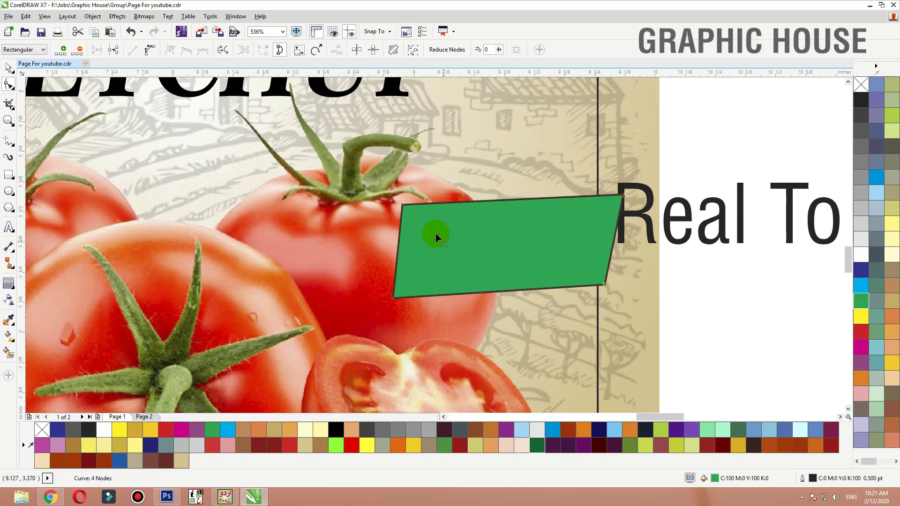
{"action": "left_click_drag", "start_coordinate": [403, 206], "coordinate": [430, 193]}
{"action": "key", "text": "space"}
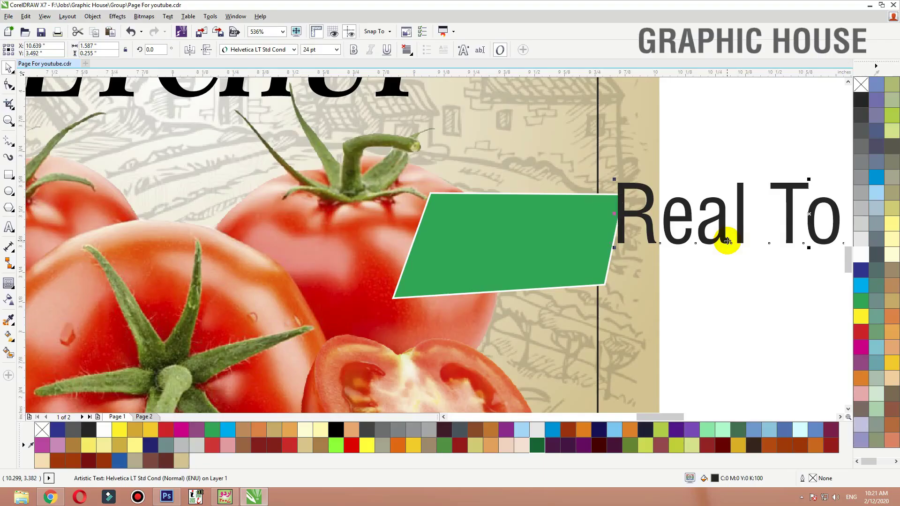
Place the "Real Tomato" text on the green banner at about 10.7 pt, split into two centred lines.
{"action": "left_click_drag", "start_coordinate": [727, 241], "coordinate": [520, 254]}
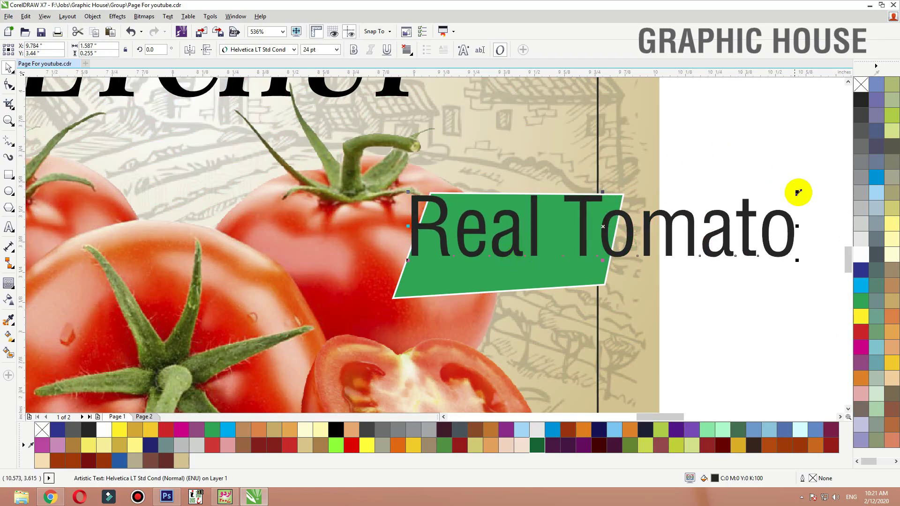
{"action": "left_click_drag", "start_coordinate": [797, 192], "coordinate": [584, 195]}
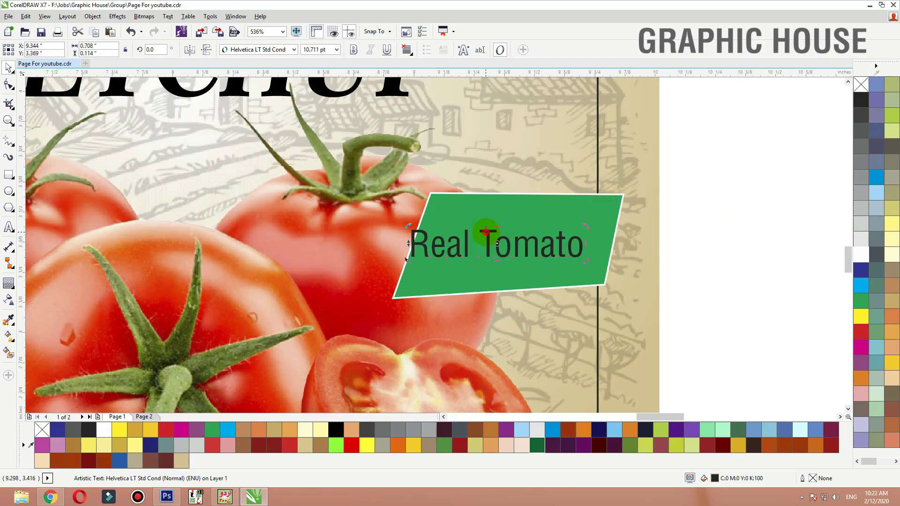
{"action": "key", "text": "Return"}
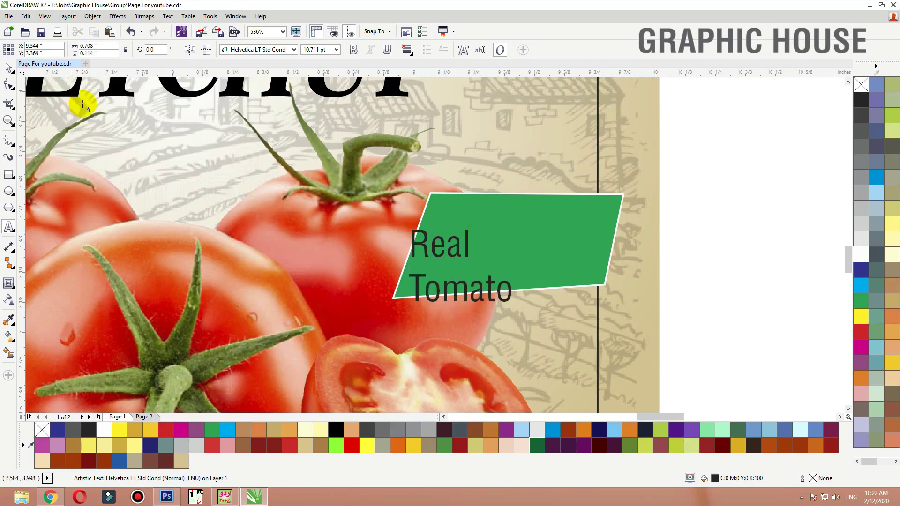
{"action": "left_click_drag", "start_coordinate": [441, 262], "coordinate": [515, 267]}
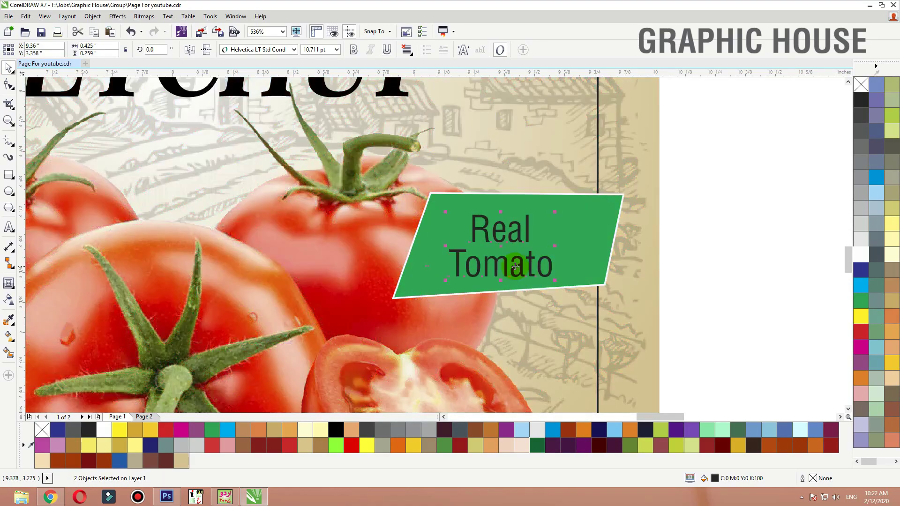
Colour both "Real Tomato" words white, group them, and centre the group on the green banner.
{"action": "left_click", "coordinate": [861, 254]}
{"action": "key", "text": "ctrl+g"}
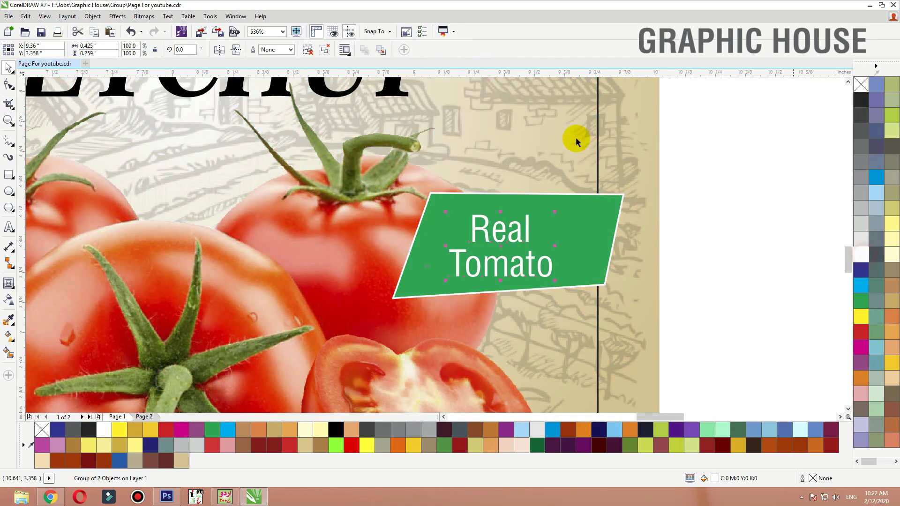
{"action": "left_click", "coordinate": [567, 212], "text": "shift"}
{"action": "key", "text": "c"}
{"action": "key", "text": "e"}
{"action": "left_click", "coordinate": [693, 211]}
{"action": "left_click", "coordinate": [605, 211]}
Shrink the green banner around its centre to about 0.8 inches wide and shift the "Real Tomato" text slightly up inside it.
{"action": "key", "text": "F2"}
{"action": "left_click_drag", "start_coordinate": [722, 159], "coordinate": [313, 343]}
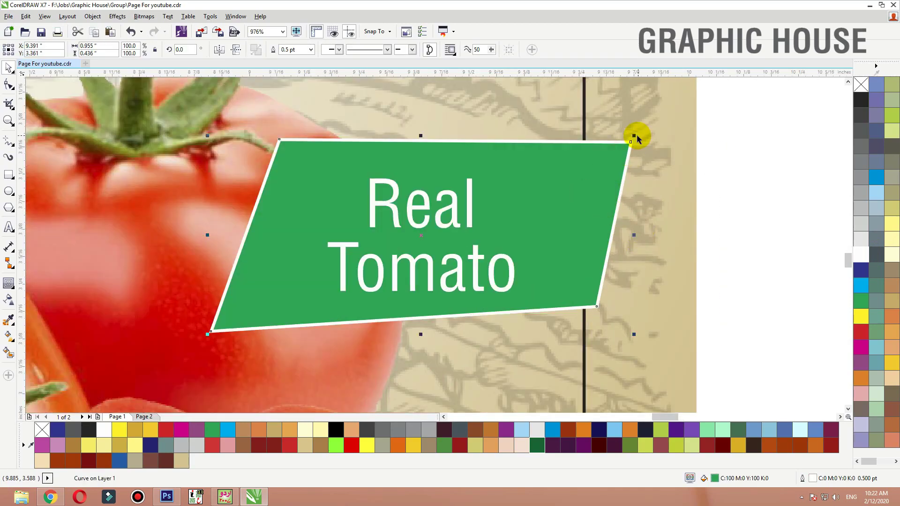
{"action": "left_click_drag", "start_coordinate": [636, 138], "coordinate": [598, 157]}
{"action": "left_click", "coordinate": [491, 268]}
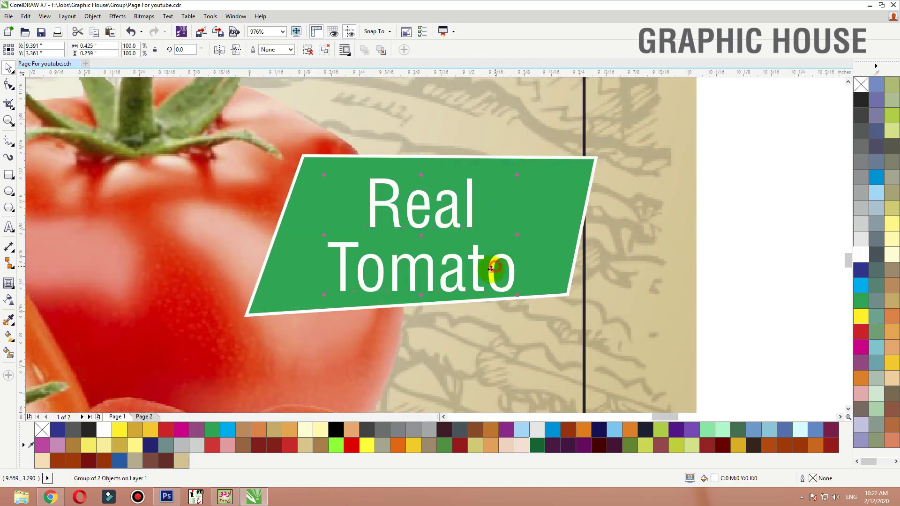
{"action": "left_click_drag", "start_coordinate": [491, 268], "coordinate": [493, 261]}
{"action": "left_click", "coordinate": [553, 219]}
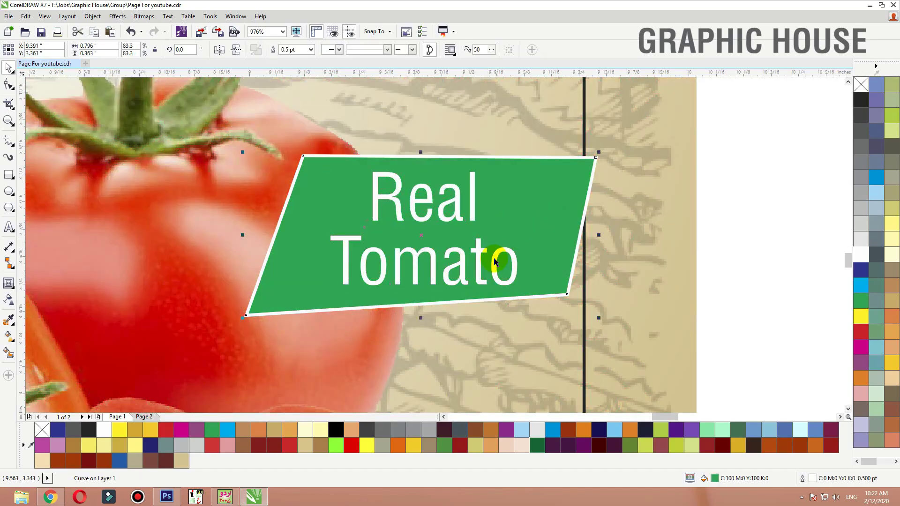
Adjust the "Real Tomato" text within its banner and move both down to the top edge of the halved tomato.
{"action": "left_click", "coordinate": [518, 205]}
{"action": "left_click_drag", "start_coordinate": [521, 174], "coordinate": [503, 220]}
{"action": "left_click", "coordinate": [558, 191], "text": "shift"}
{"action": "scroll", "coordinate": [586, 173], "scroll_direction": "down", "scroll_amount": 4}
{"action": "scroll", "coordinate": [500, 187], "scroll_direction": "up", "scroll_amount": 3}
{"action": "left_click", "coordinate": [432, 285]}
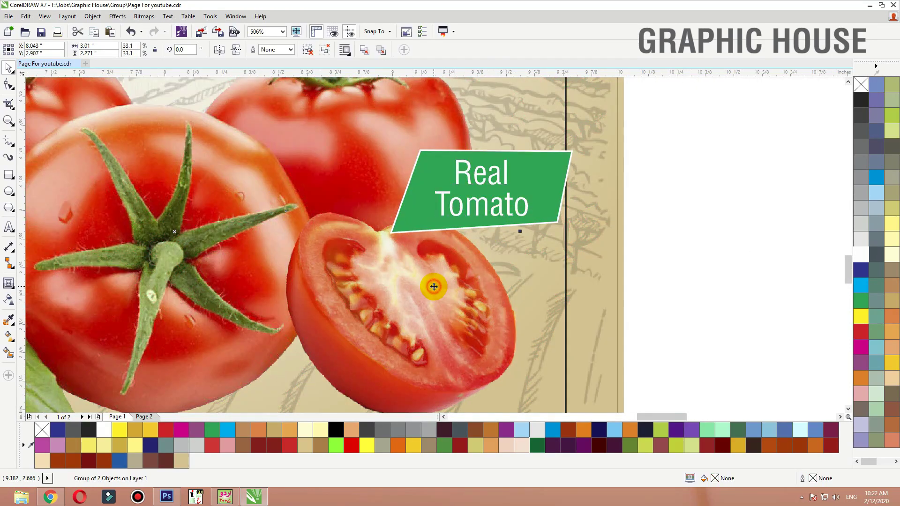
Ungroup the tomato images, layer the halved tomato over the green banner, and nudge the banner with its "Real Tomato" text slightly up.
{"action": "left_click", "coordinate": [314, 51]}
{"action": "left_click", "coordinate": [426, 332]}
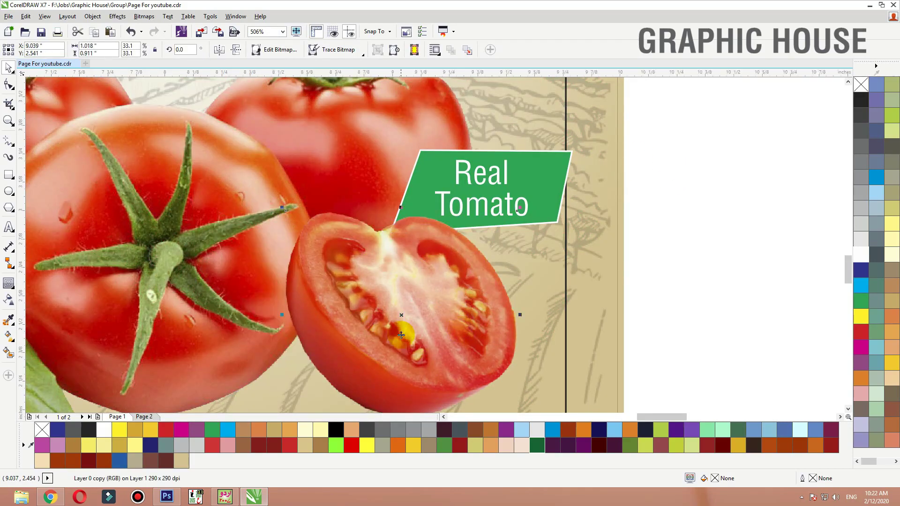
{"action": "left_click_drag", "start_coordinate": [659, 135], "coordinate": [367, 264]}
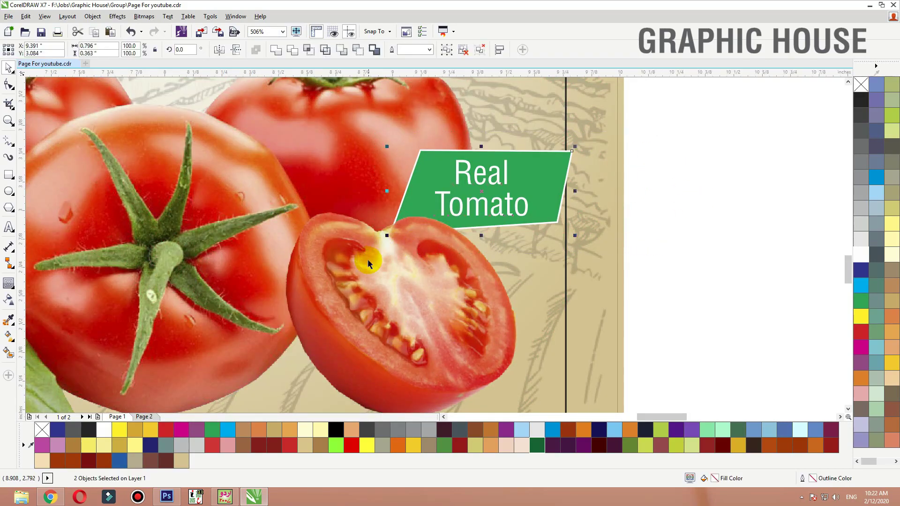
Add a Multiply drop shadow with opacity 30 and feathering 15 behind the "Real Tomato" banner, cast towards its upper left.
{"action": "left_click", "coordinate": [563, 176]}
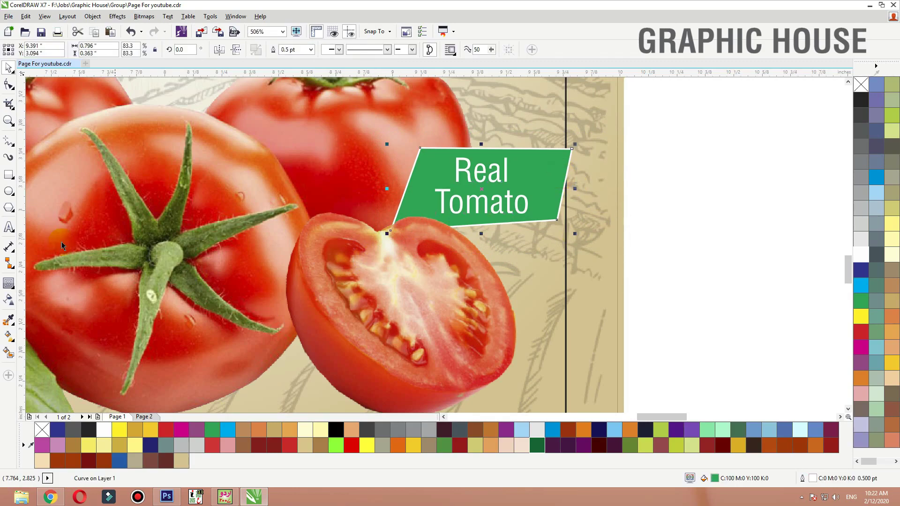
{"action": "left_click", "coordinate": [14, 293]}
{"action": "left_click", "coordinate": [33, 283]}
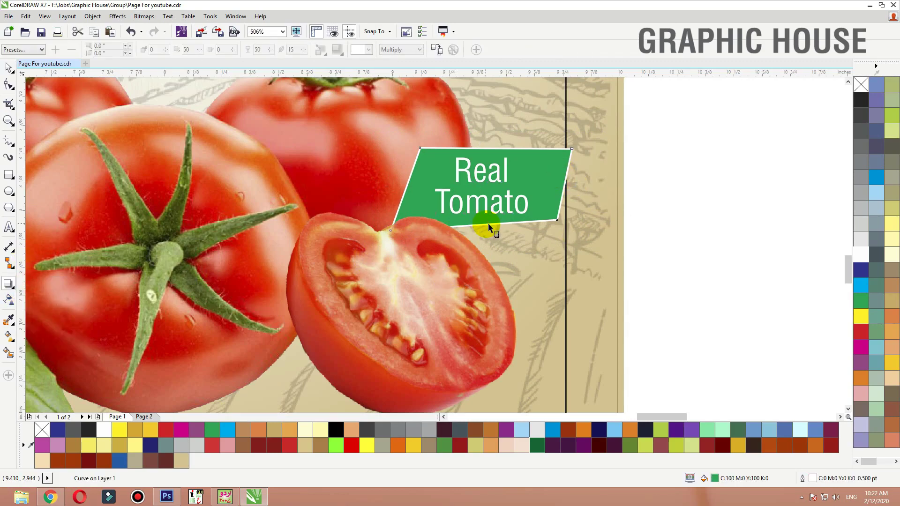
{"action": "left_click_drag", "start_coordinate": [488, 228], "coordinate": [457, 162]}
{"action": "left_click", "coordinate": [475, 213]}
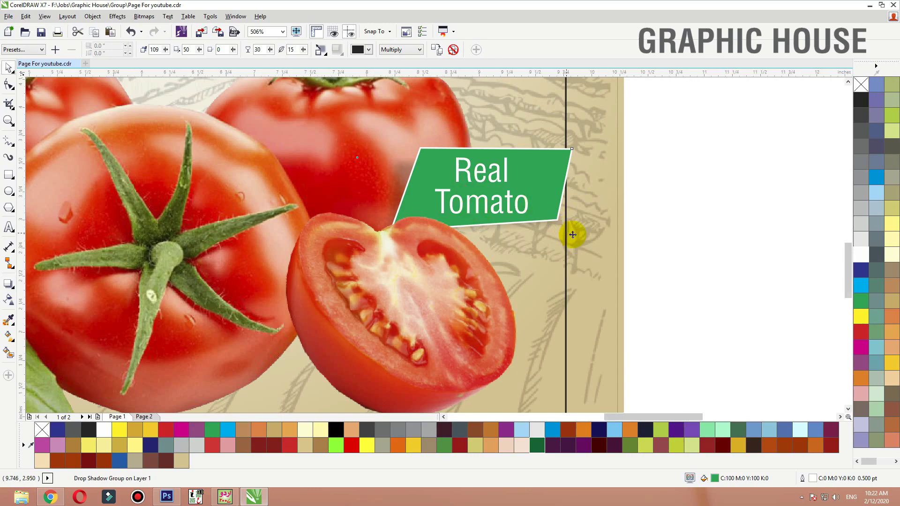
Fill the "Real Tomato" banner with a diagonal fountain fill running from dark green (C100 M0 Y100 K50) to the brighter green.
{"action": "scroll", "coordinate": [572, 235], "scroll_direction": "down", "scroll_amount": 4}
{"action": "key", "text": "space"}
{"action": "left_click_drag", "start_coordinate": [652, 194], "coordinate": [269, 283]}
{"action": "scroll", "coordinate": [671, 186], "scroll_direction": "up", "scroll_amount": 3}
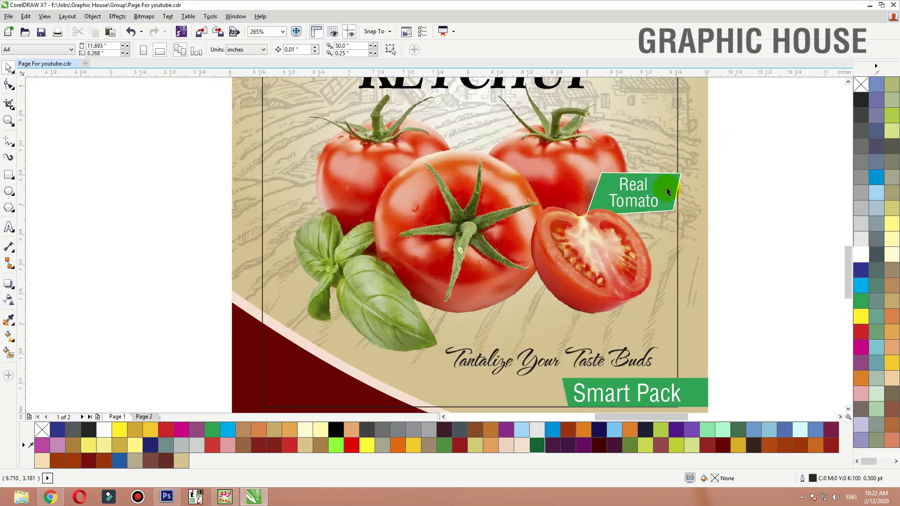
{"action": "left_click", "coordinate": [675, 185]}
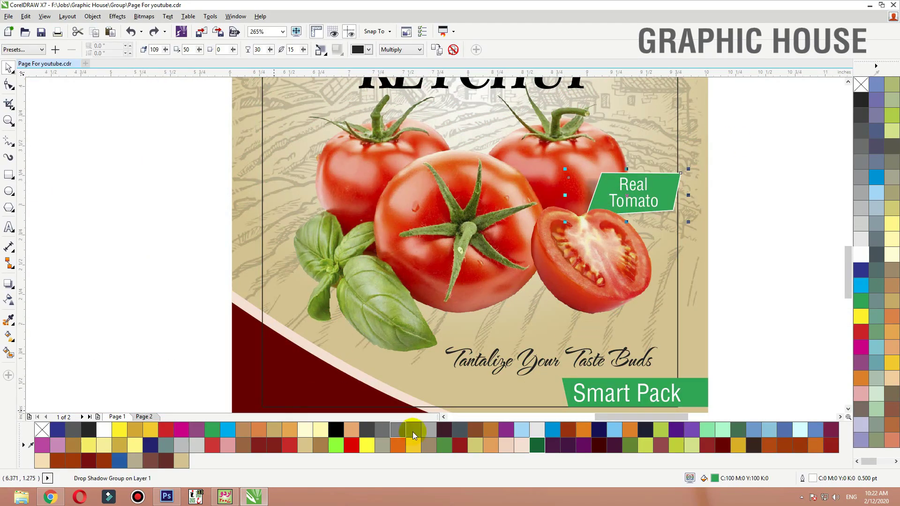
{"action": "left_click", "coordinate": [538, 447]}
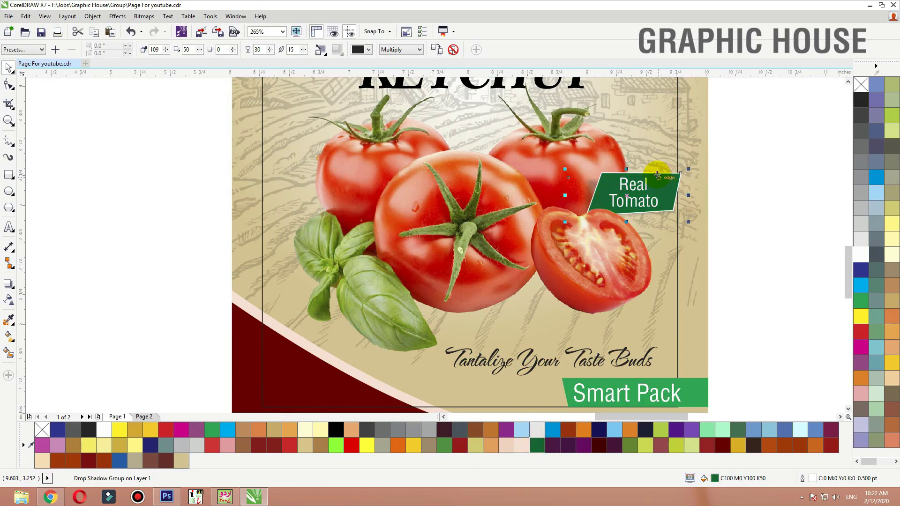
{"action": "key", "text": "g"}
{"action": "left_click_drag", "start_coordinate": [640, 213], "coordinate": [640, 212]}
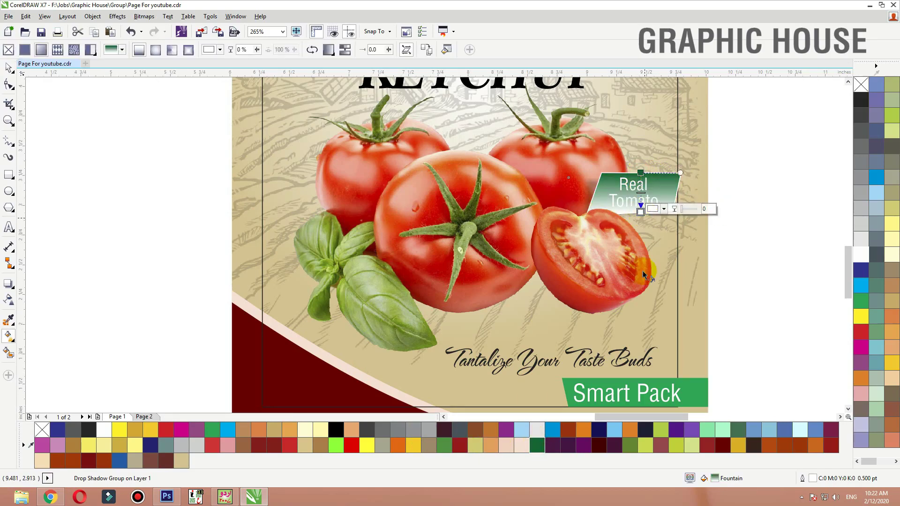
{"action": "left_click_drag", "start_coordinate": [861, 302], "coordinate": [679, 206]}
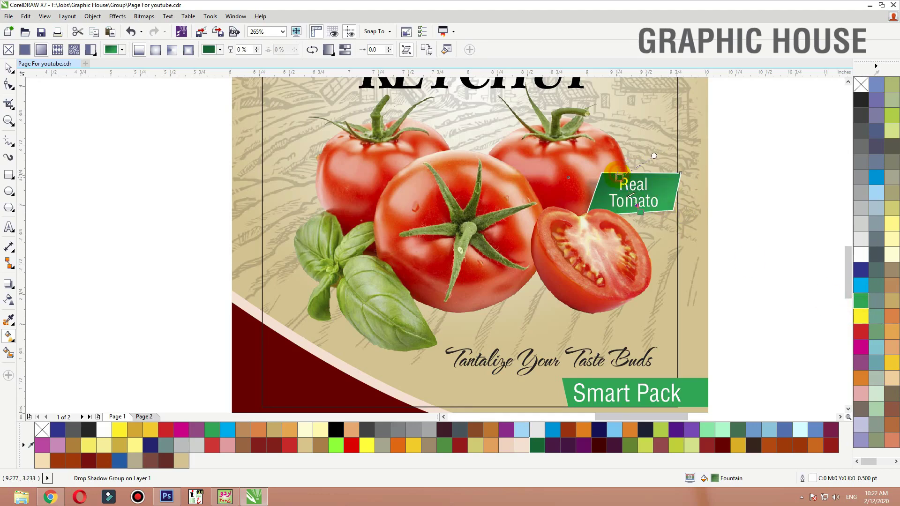
{"action": "key", "text": "space"}
Apply the same dark-to-bright green gradient to the "Smart Pack" banner and shift the script tagline slightly left.
{"action": "left_click", "coordinate": [702, 399]}
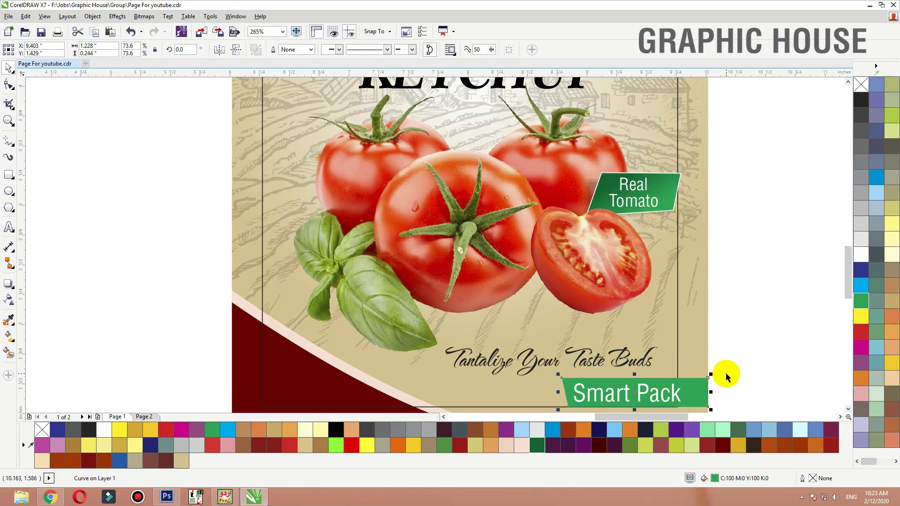
{"action": "left_click_drag", "start_coordinate": [638, 368], "coordinate": [635, 367]}
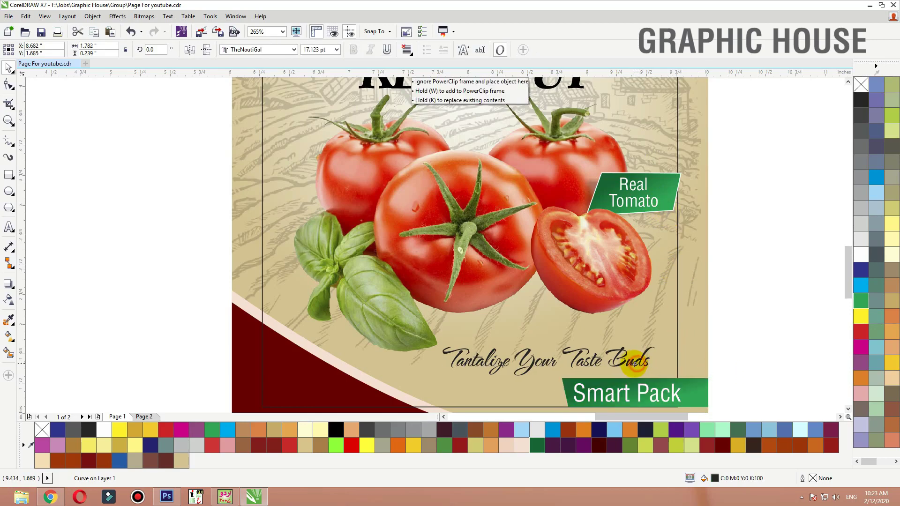
{"action": "left_click", "coordinate": [680, 335]}
Move the word KETCHUP slightly down towards the tomato stems, to a Y position of 4.1 inches.
{"action": "scroll", "coordinate": [631, 283], "scroll_direction": "down", "scroll_amount": 2}
{"action": "left_click", "coordinate": [701, 261]}
{"action": "key", "text": "F2"}
{"action": "left_click_drag", "start_coordinate": [735, 150], "coordinate": [344, 375]}
{"action": "left_click", "coordinate": [496, 135]}
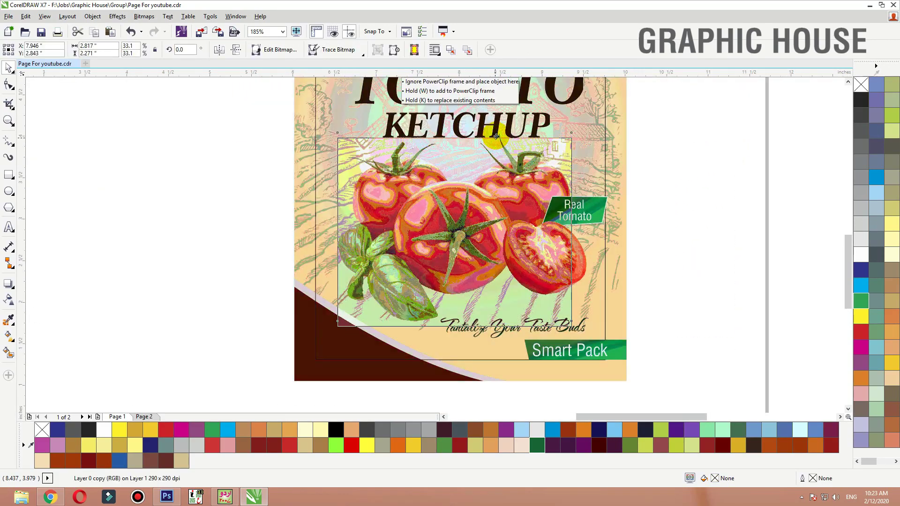
{"action": "left_click", "coordinate": [497, 127], "text": "ctrl"}
{"action": "key", "text": "shift+F2"}
{"action": "scroll", "coordinate": [551, 185], "scroll_direction": "down", "scroll_amount": 2}
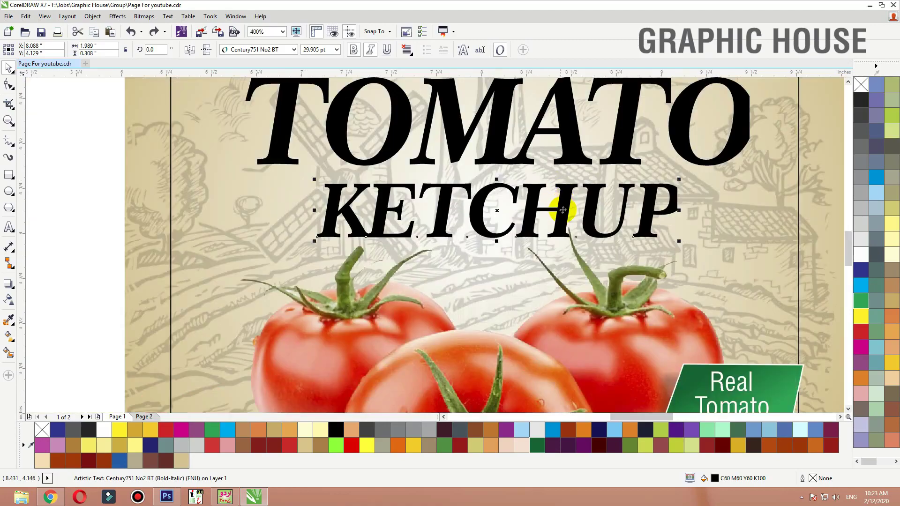
{"action": "left_click", "coordinate": [576, 258]}
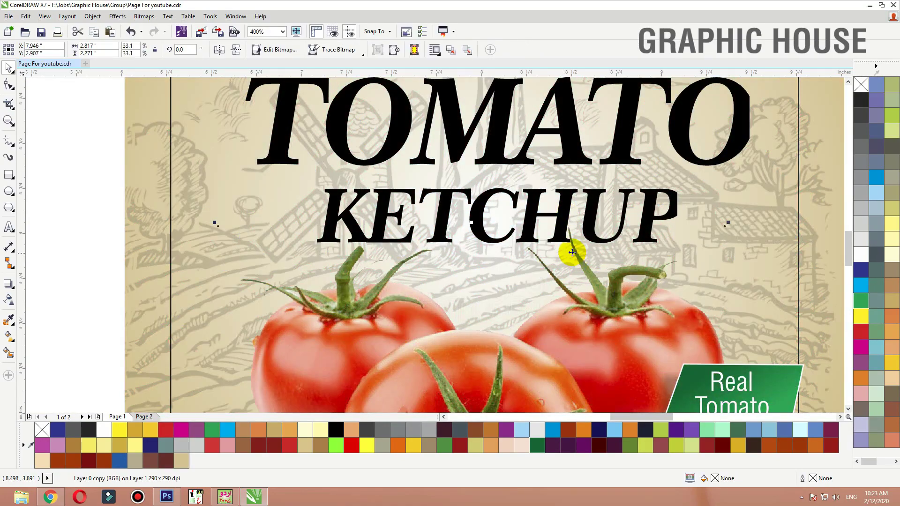
{"action": "left_click_drag", "start_coordinate": [573, 252], "coordinate": [577, 253]}
{"action": "key", "text": "ctrl+z"}
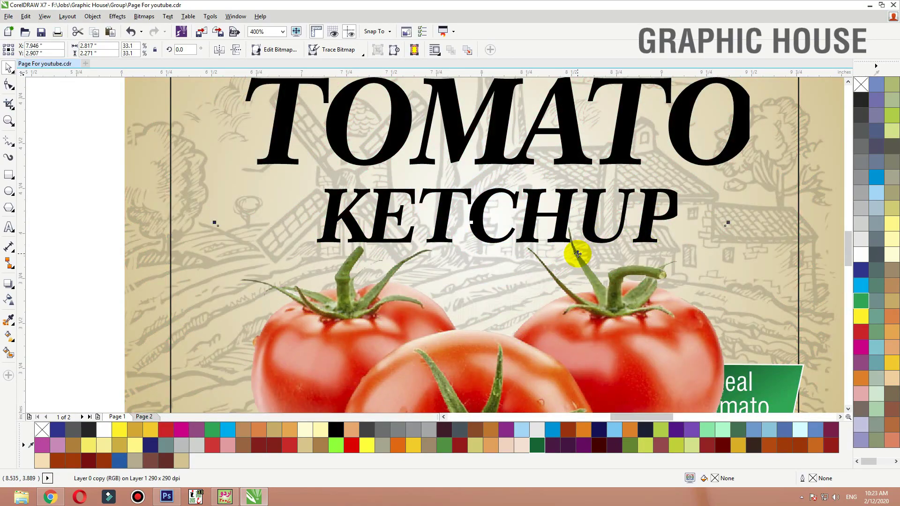
Fill the word TOMATO with the dark red palette colour named Red.
{"action": "left_click", "coordinate": [555, 216]}
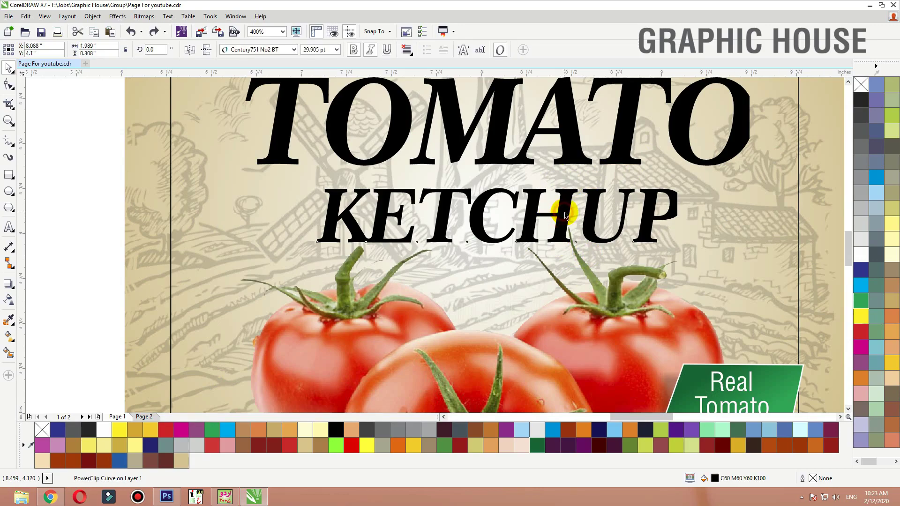
{"action": "left_click_drag", "start_coordinate": [562, 214], "coordinate": [566, 212]}
{"action": "scroll", "coordinate": [548, 197], "scroll_direction": "down", "scroll_amount": 1}
{"action": "left_click", "coordinate": [555, 183]}
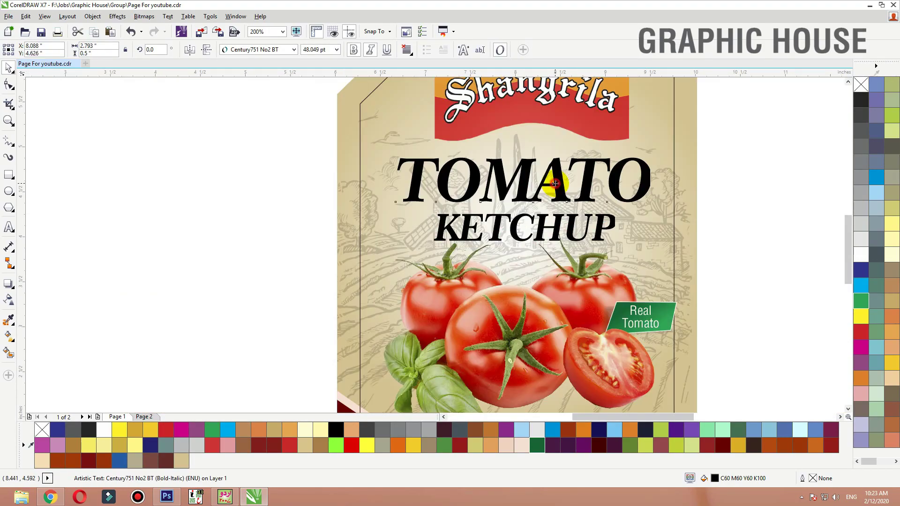
{"action": "left_click", "coordinate": [455, 449]}
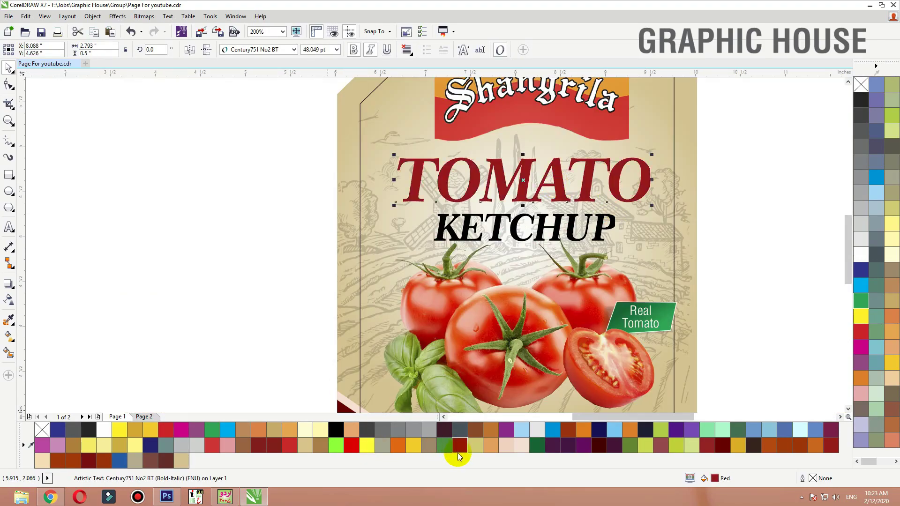
{"action": "left_click", "coordinate": [675, 146]}
{"action": "key", "text": "shift+F2"}
{"action": "left_click", "coordinate": [699, 158]}
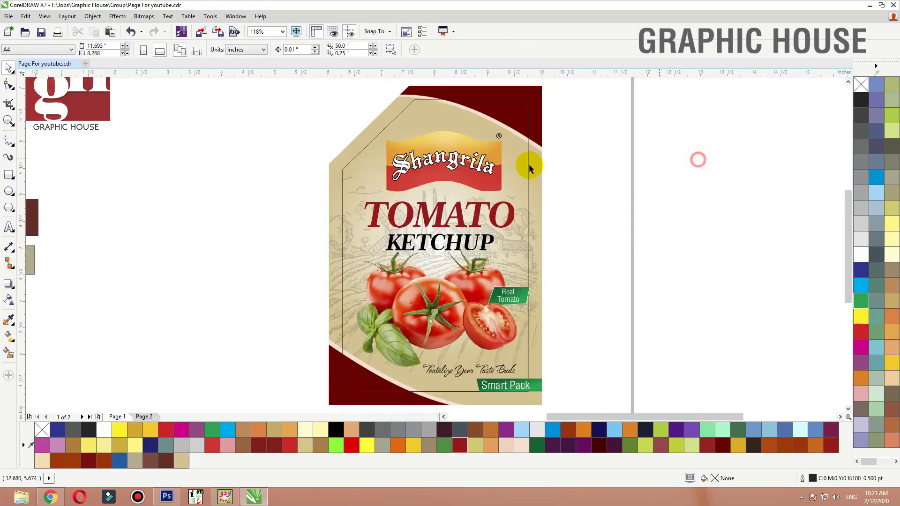
Remove the 0.5 pt outline from the inner margin guide shape on the pouch.
{"action": "left_click_drag", "start_coordinate": [575, 192], "coordinate": [215, 404]}
{"action": "scroll", "coordinate": [432, 319], "scroll_direction": "up", "scroll_amount": 1}
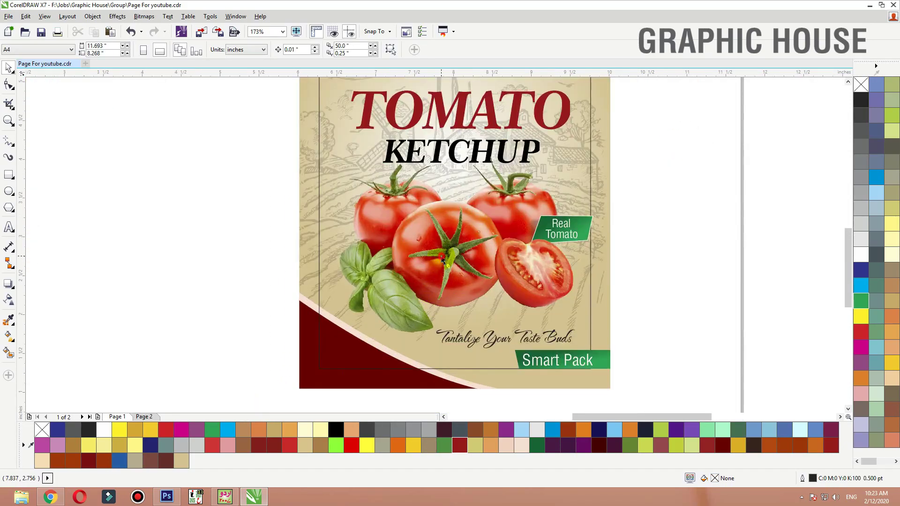
{"action": "left_click", "coordinate": [587, 171]}
{"action": "left_click", "coordinate": [591, 172]}
{"action": "left_click", "coordinate": [860, 91]}
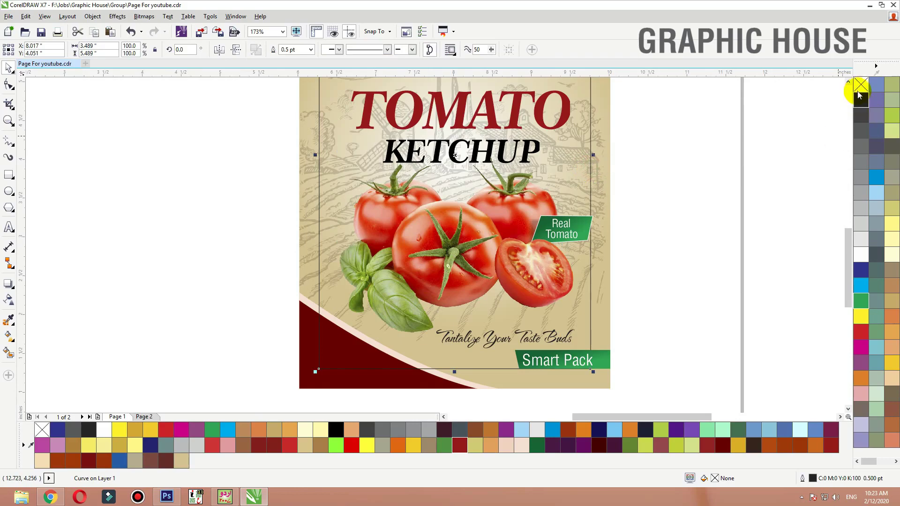
{"action": "right_click", "coordinate": [860, 89]}
{"action": "left_click", "coordinate": [769, 138]}
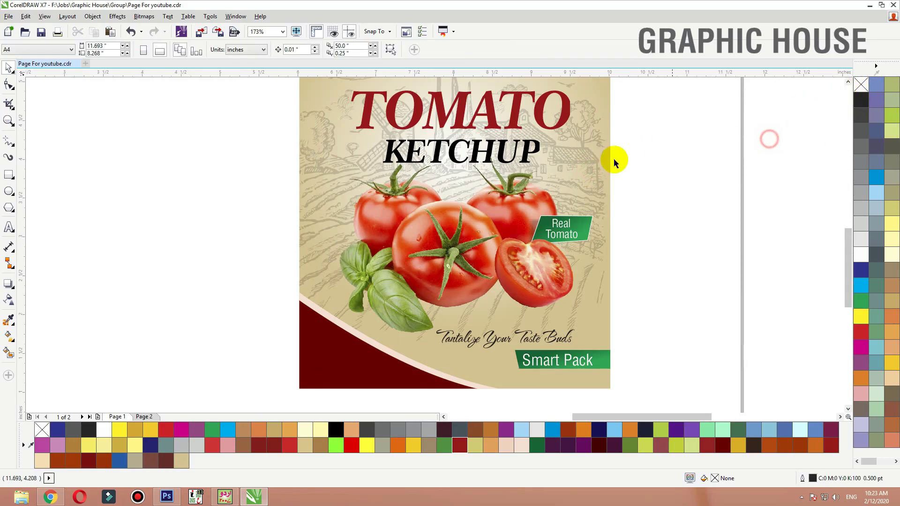
Centre the Shangrila logo horizontally over the word TOMATO and nudge it slightly down.
{"action": "scroll", "coordinate": [605, 173], "scroll_direction": "down", "scroll_amount": 1}
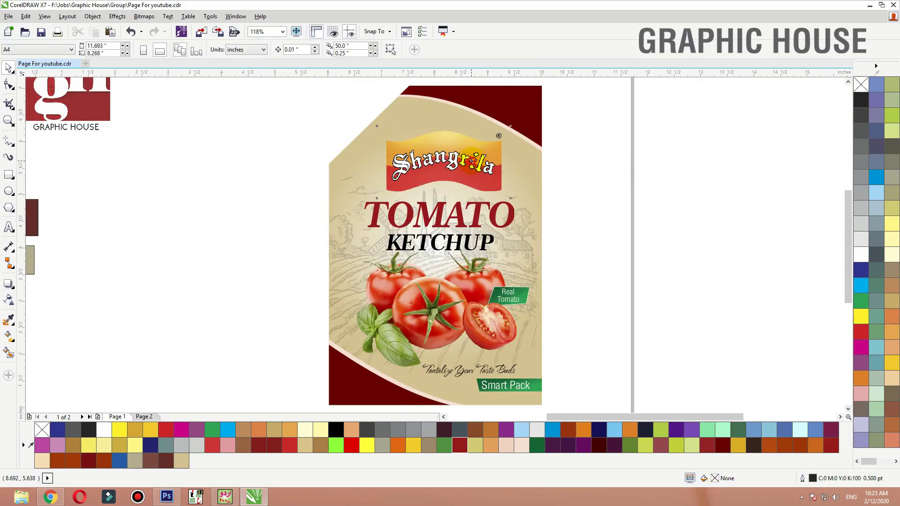
{"action": "left_click", "coordinate": [461, 161]}
{"action": "left_click_drag", "start_coordinate": [462, 161], "coordinate": [459, 159]}
{"action": "left_click", "coordinate": [462, 229], "text": "shift"}
{"action": "left_click", "coordinate": [472, 187]}
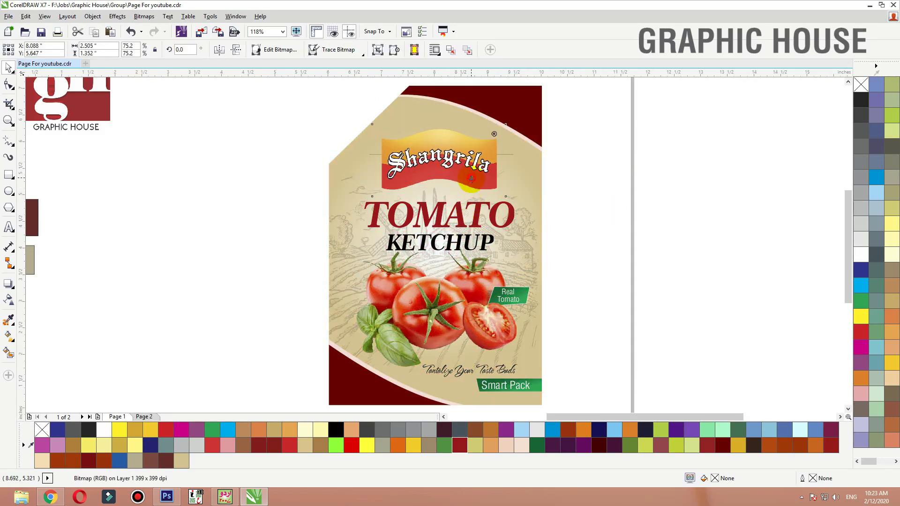
Delete the leftover colour swatches and the "farm drawing" text beside the page.
{"action": "scroll", "coordinate": [592, 176], "scroll_direction": "down", "scroll_amount": 3}
{"action": "left_click", "coordinate": [606, 102]}
{"action": "left_click_drag", "start_coordinate": [607, 99], "coordinate": [400, 323]}
{"action": "left_click_drag", "start_coordinate": [334, 180], "coordinate": [147, 307]}
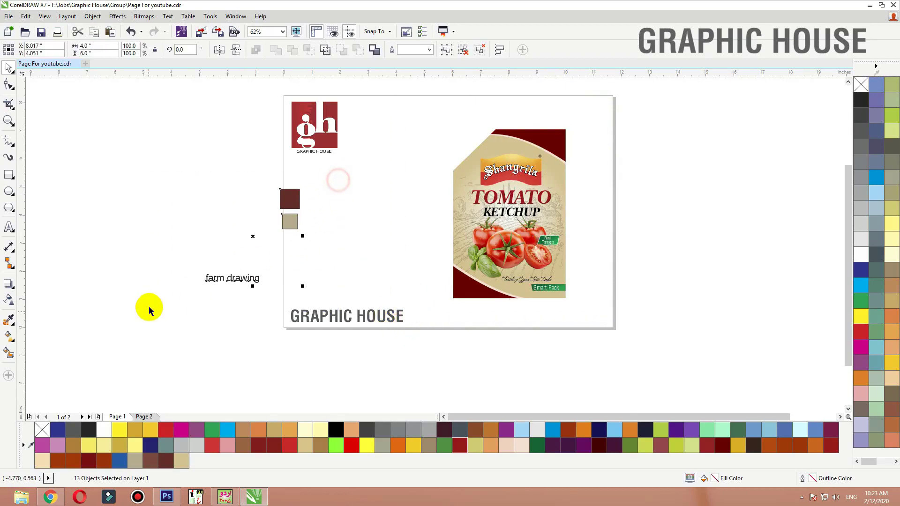
{"action": "key", "text": "Delete"}
Move the whole pouch artwork left on the page, placing its centre at about X 6.535 inches.
{"action": "mouse_move", "coordinate": [584, 323]}
{"action": "left_mouse_down"}
{"action": "mouse_move", "coordinate": [493, 170]}
{"action": "mouse_move", "coordinate": [440, 105]}
{"action": "left_mouse_up"}
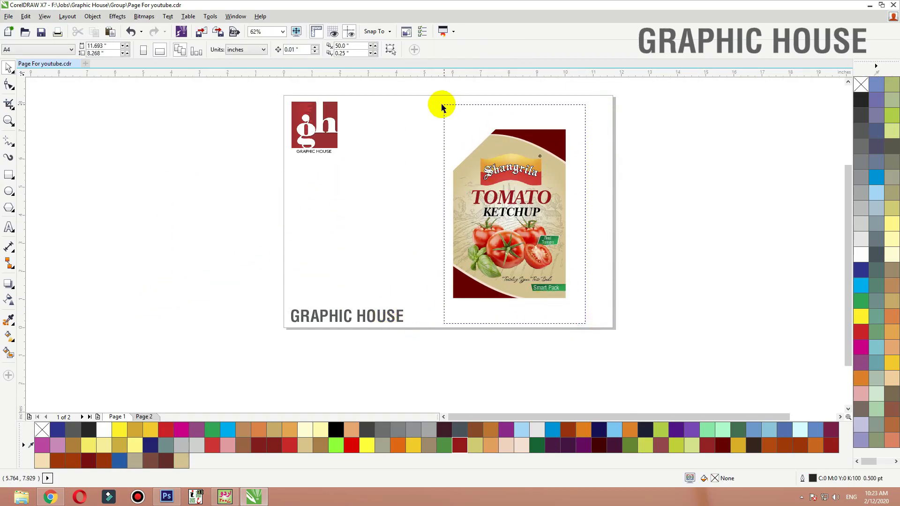
{"action": "left_click_drag", "start_coordinate": [519, 230], "coordinate": [477, 218]}
{"action": "key", "text": "shift+F2"}
{"action": "left_click", "coordinate": [594, 219]}
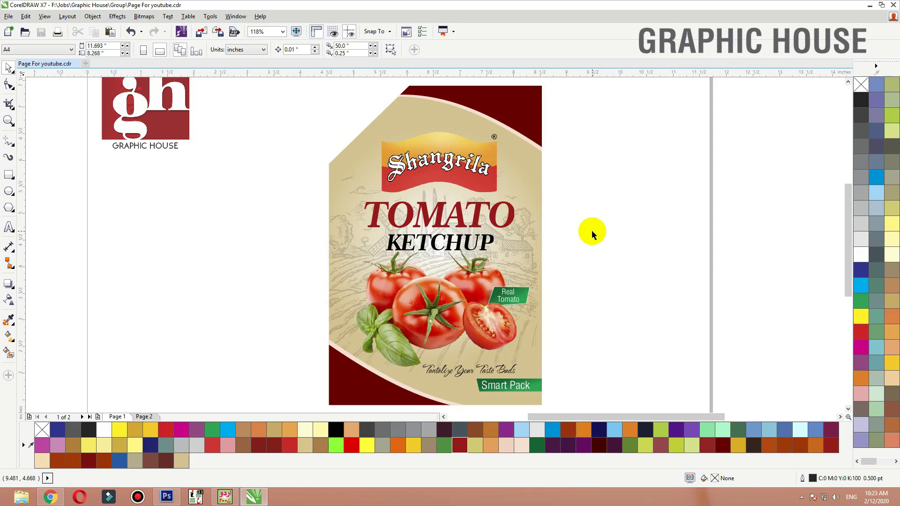
{"action": "left_click", "coordinate": [512, 237]}
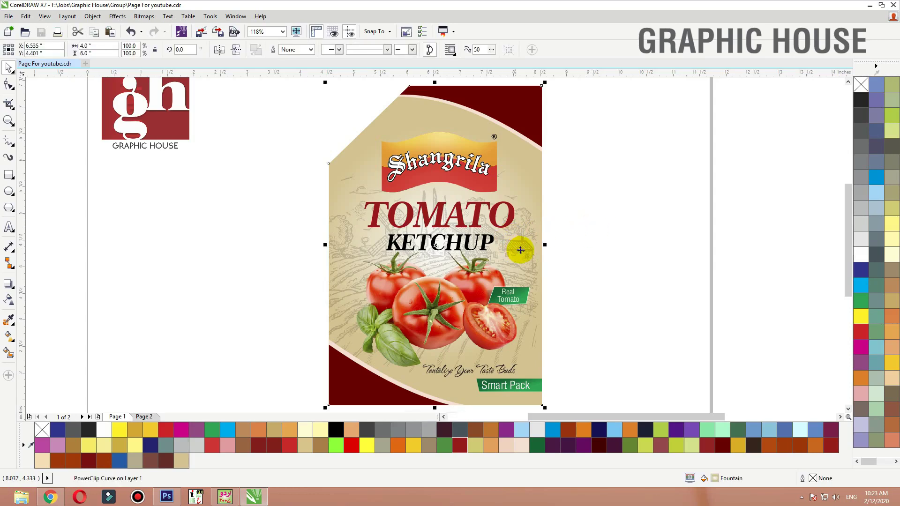
{"action": "left_click_drag", "start_coordinate": [518, 249], "coordinate": [584, 263]}
{"action": "key", "text": "ctrl+z"}
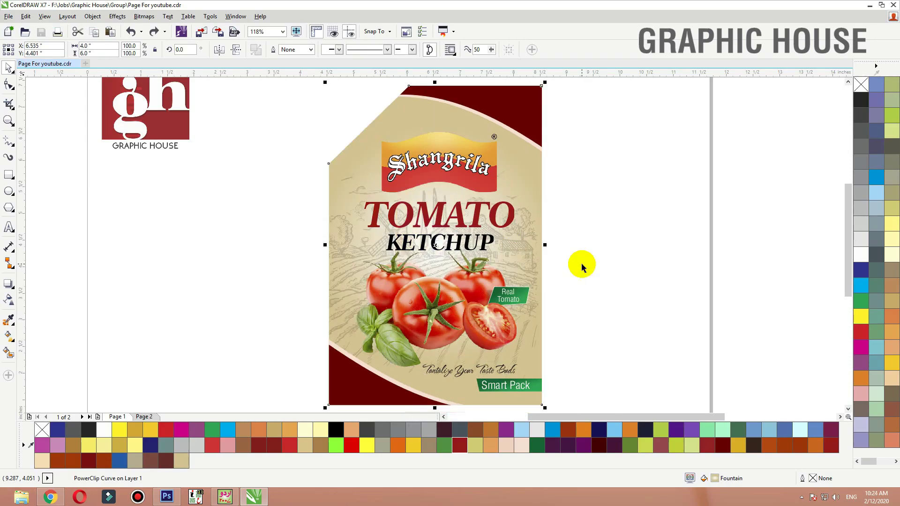
Shift the centre of the pouch background's elliptical fountain fill down to just above the middle tomato and readjust its radius.
{"action": "left_click", "coordinate": [474, 224]}
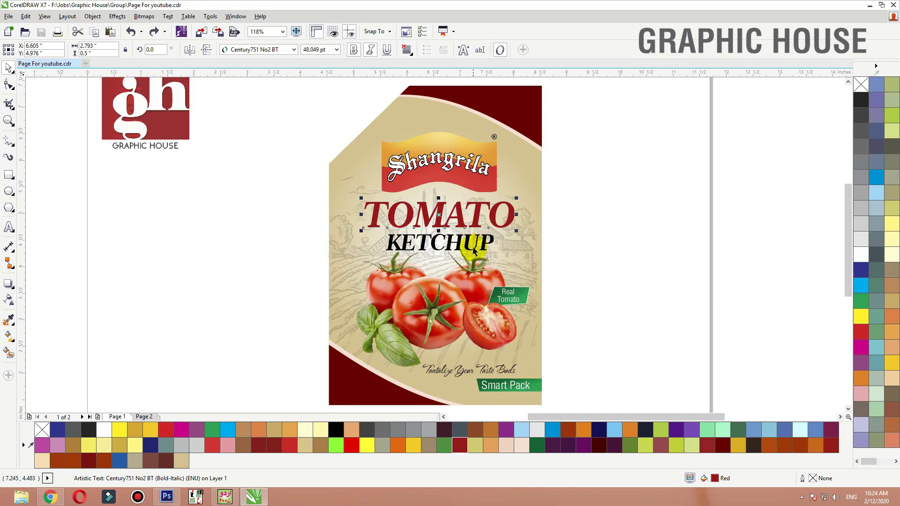
{"action": "left_click", "coordinate": [409, 300]}
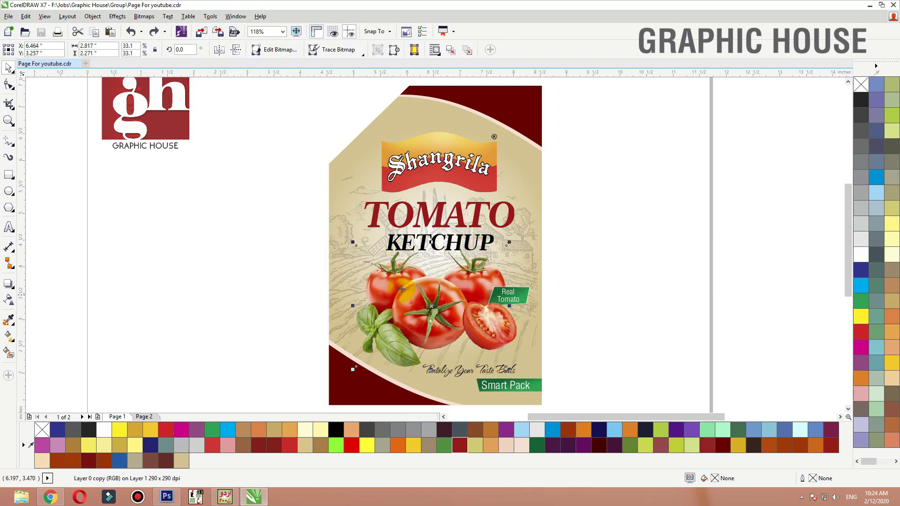
{"action": "left_click", "coordinate": [537, 255]}
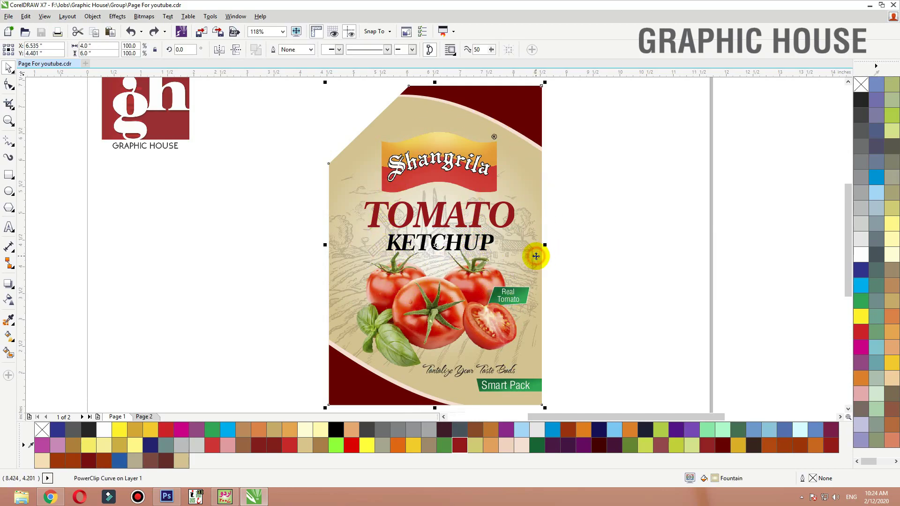
{"action": "key", "text": "g"}
{"action": "left_click_drag", "start_coordinate": [438, 248], "coordinate": [438, 272]}
{"action": "left_click_drag", "start_coordinate": [537, 303], "coordinate": [531, 350]}
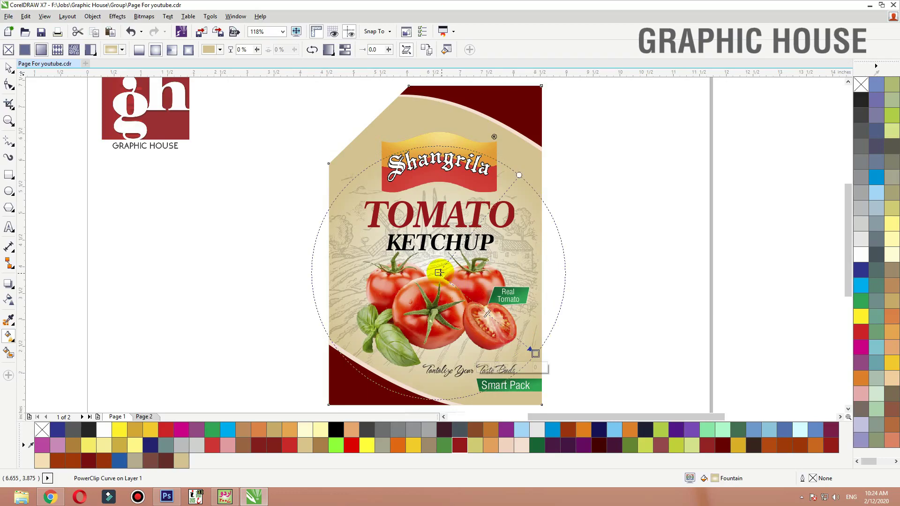
{"action": "left_click_drag", "start_coordinate": [439, 272], "coordinate": [439, 279]}
{"action": "key", "text": "space"}
{"action": "left_click", "coordinate": [617, 210]}
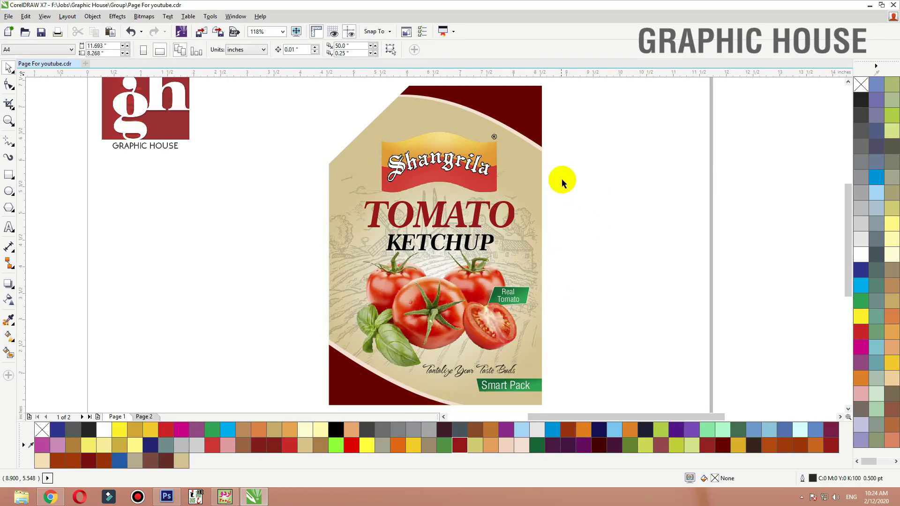
{"action": "scroll", "coordinate": [517, 155], "scroll_direction": "down", "scroll_amount": 2}
{"action": "key", "text": "F2"}
{"action": "left_click_drag", "start_coordinate": [551, 120], "coordinate": [400, 300]}
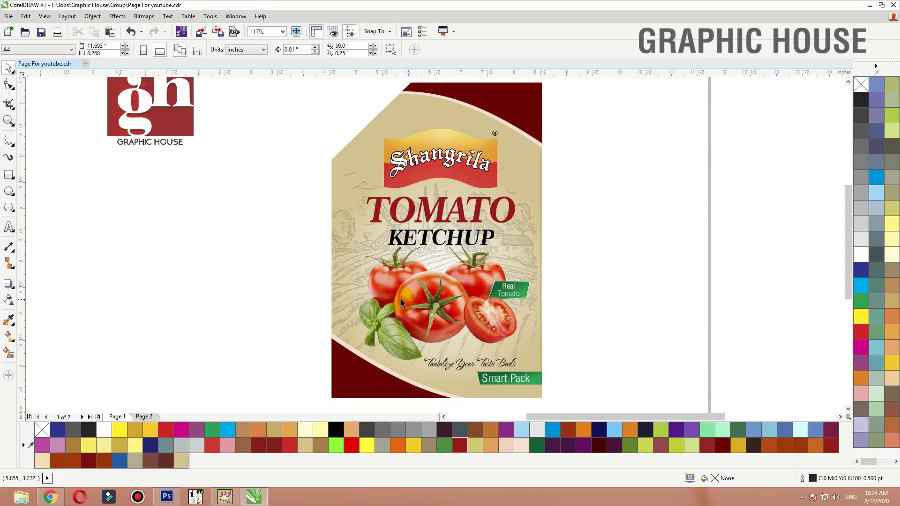